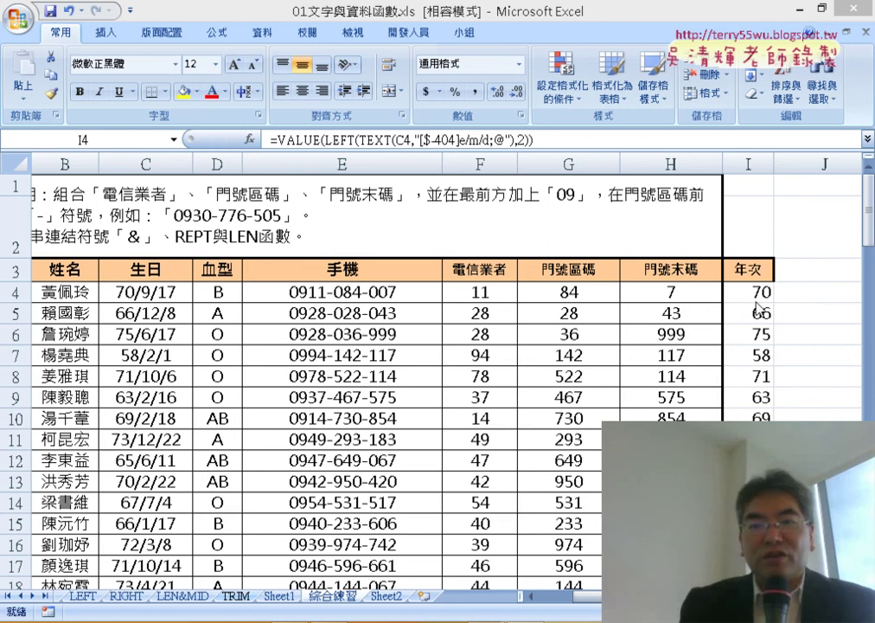
Insert a PivotTable from 綜合練習!A3:I103 onto a new worksheet
{"action": "left_click", "coordinate": [758, 293]}
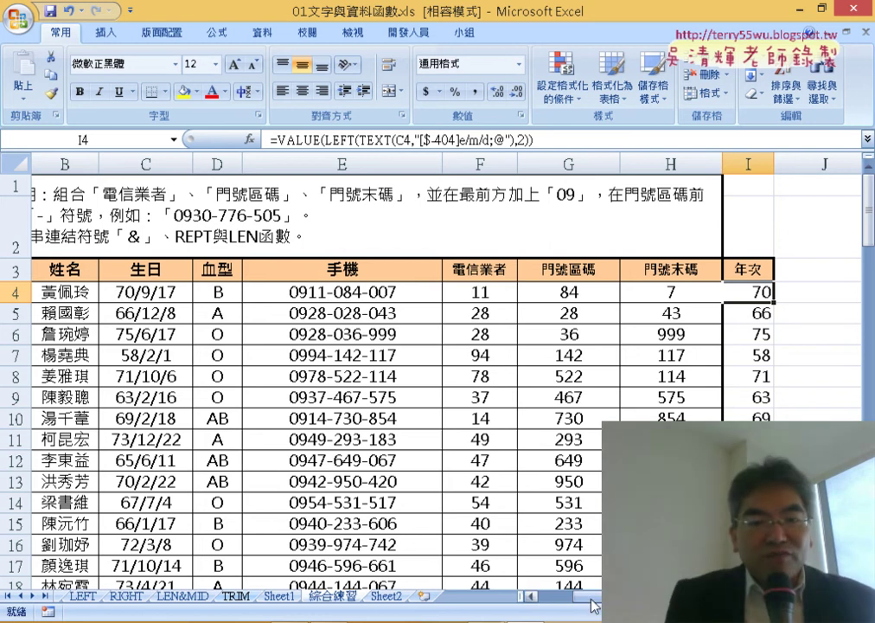
{"action": "left_click_drag", "start_coordinate": [594, 605], "coordinate": [554, 605]}
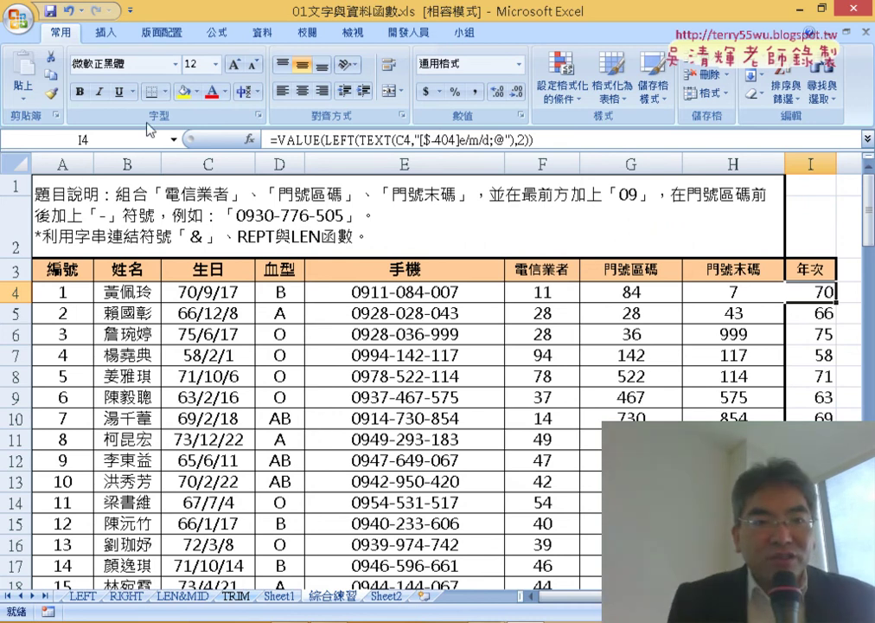
{"action": "left_click", "coordinate": [106, 32]}
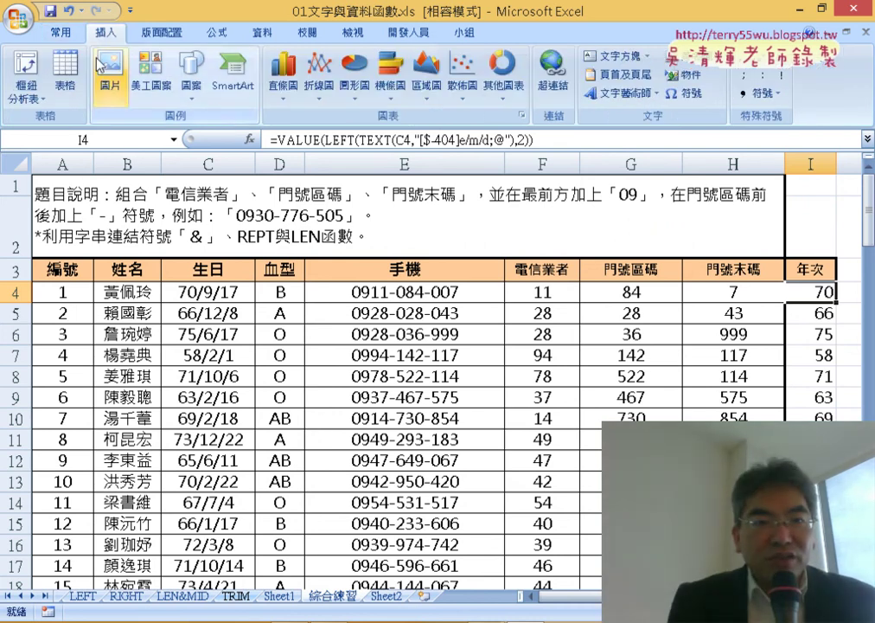
{"action": "left_click", "coordinate": [15, 71]}
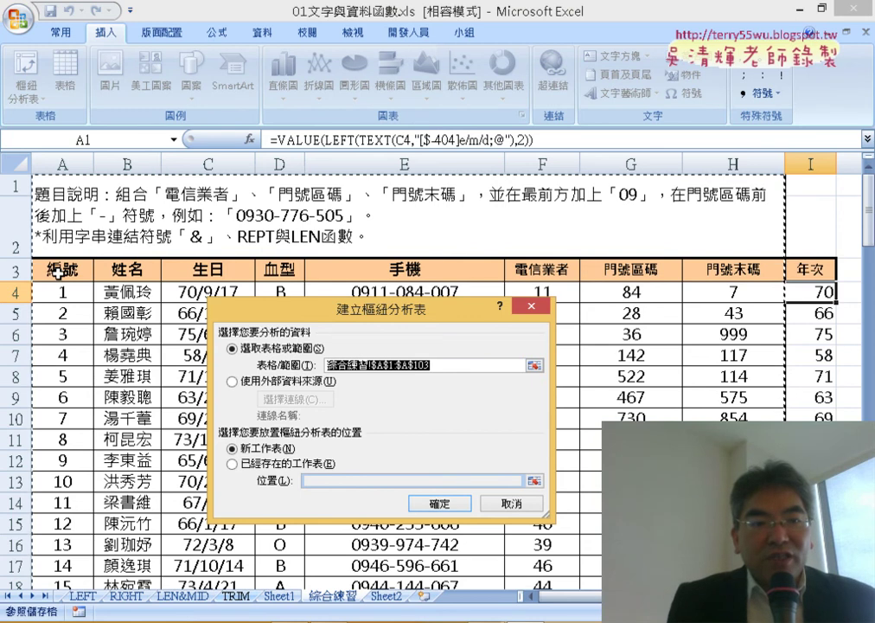
{"action": "left_click", "coordinate": [57, 273]}
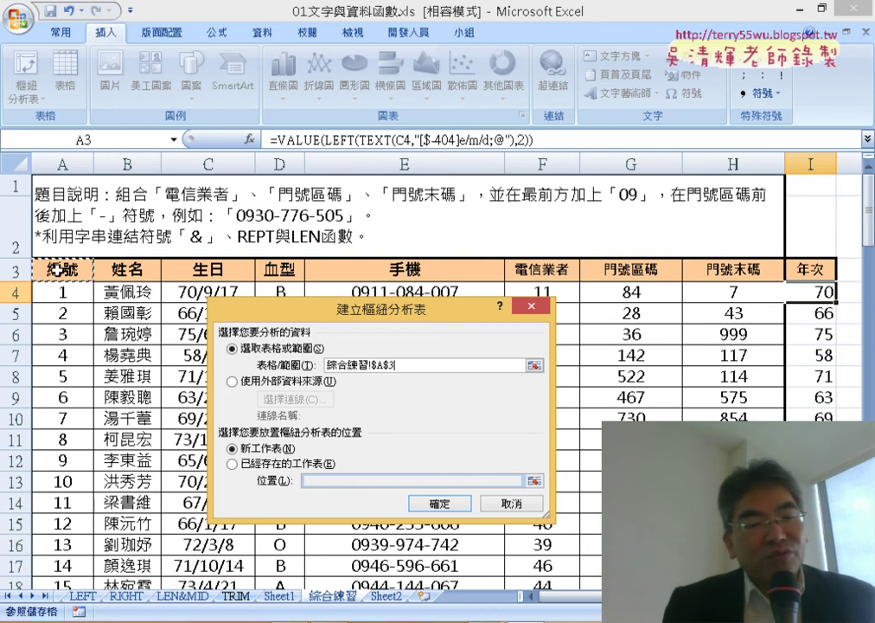
{"action": "mouse_move", "coordinate": [53, 274]}
{"action": "left_mouse_down"}
{"action": "mouse_move", "coordinate": [471, 261]}
{"action": "mouse_move", "coordinate": [790, 275]}
{"action": "left_mouse_up"}
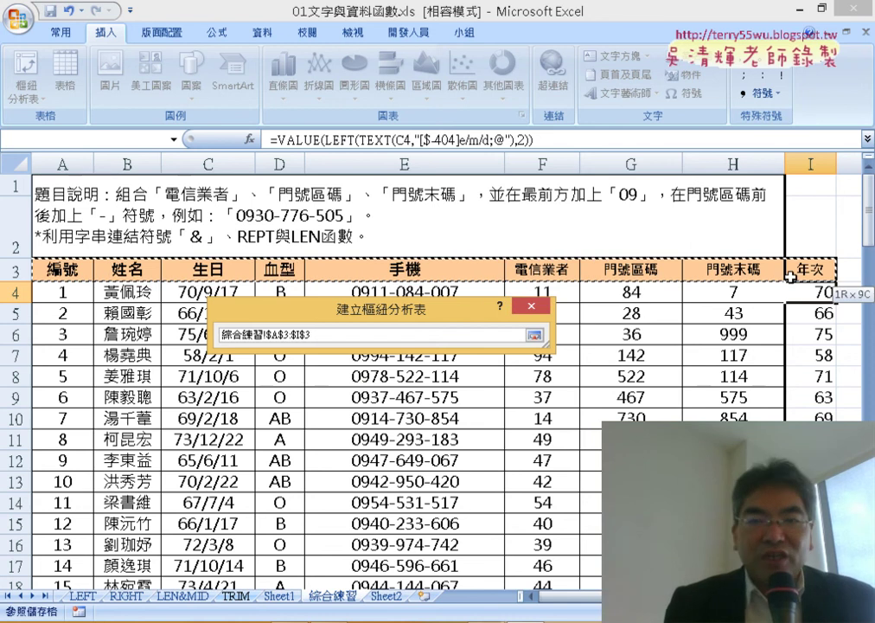
{"action": "left_click_drag", "start_coordinate": [791, 275], "coordinate": [805, 596]}
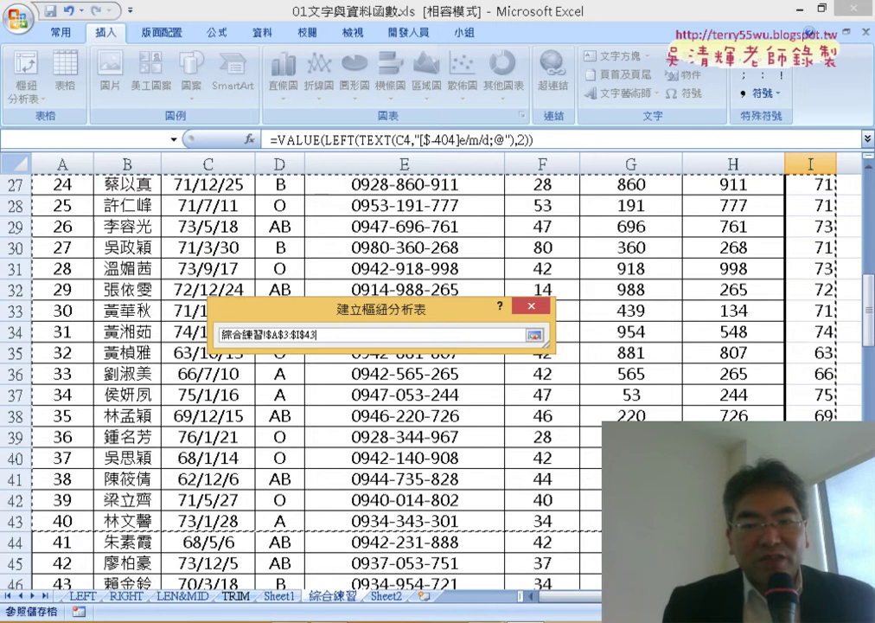
{"action": "left_click_drag", "start_coordinate": [805, 597], "coordinate": [804, 597]}
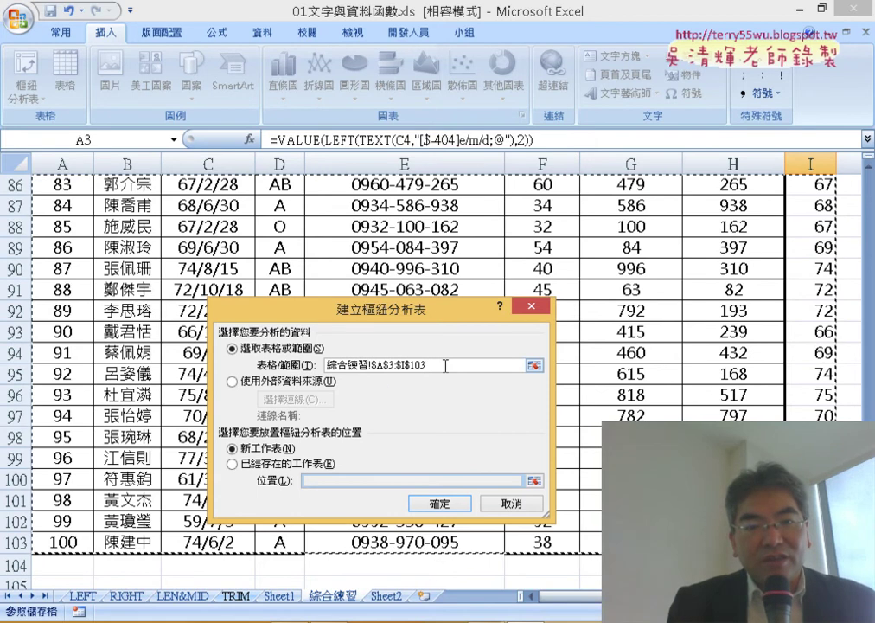
{"action": "left_click", "coordinate": [461, 513]}
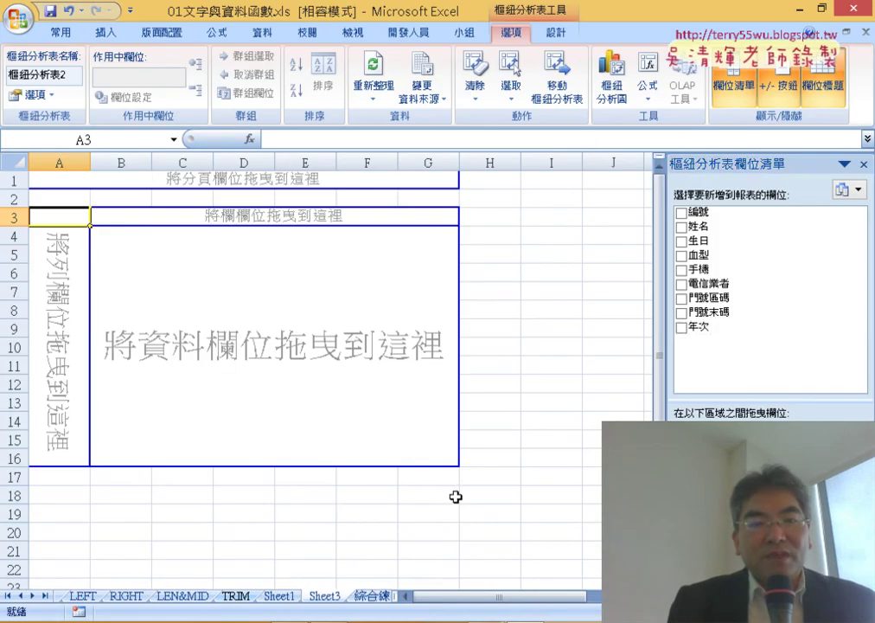
Add 年次 as row labels and as a value field summarized by Count (項目個數)
{"action": "left_click", "coordinate": [715, 325]}
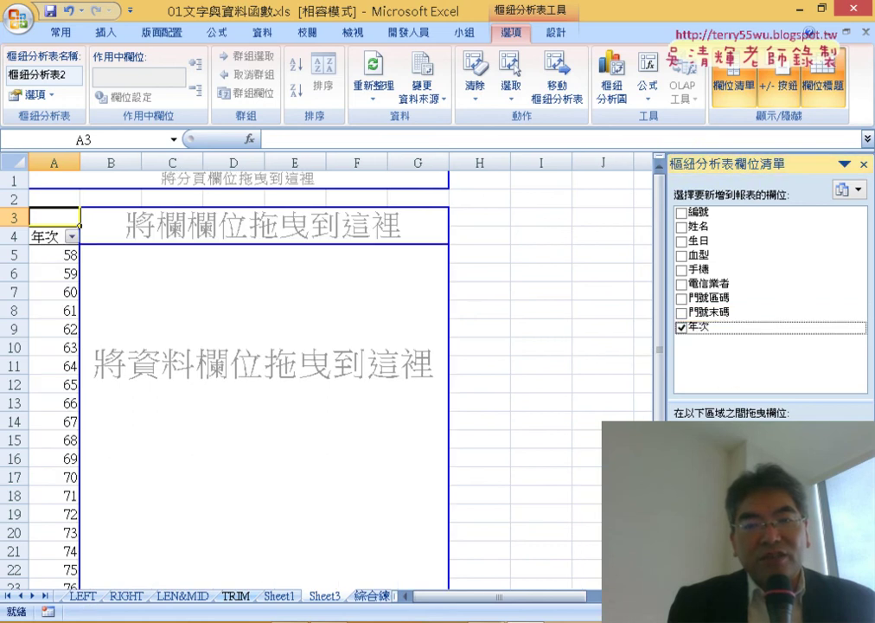
{"action": "left_click_drag", "start_coordinate": [729, 400], "coordinate": [813, 554]}
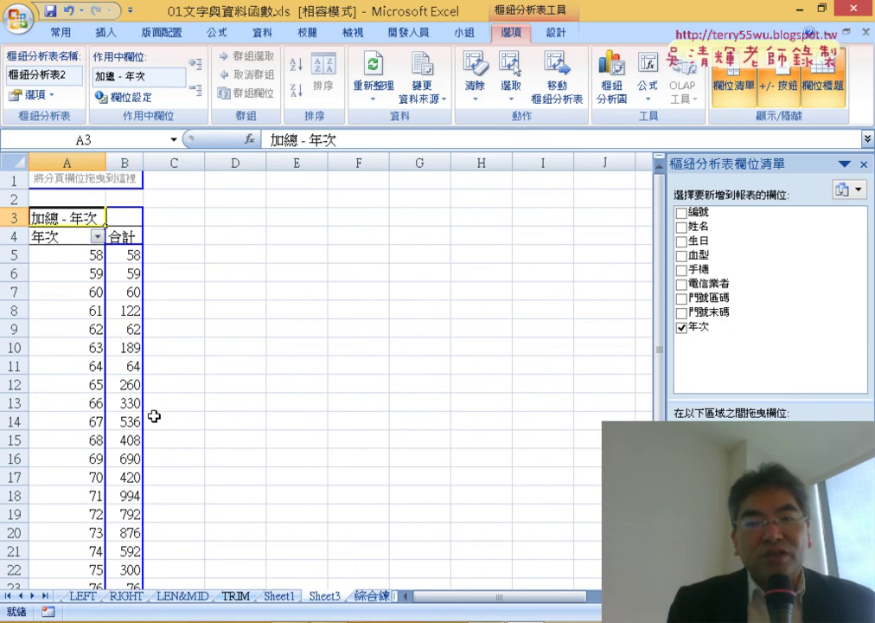
{"action": "left_click", "coordinate": [813, 554]}
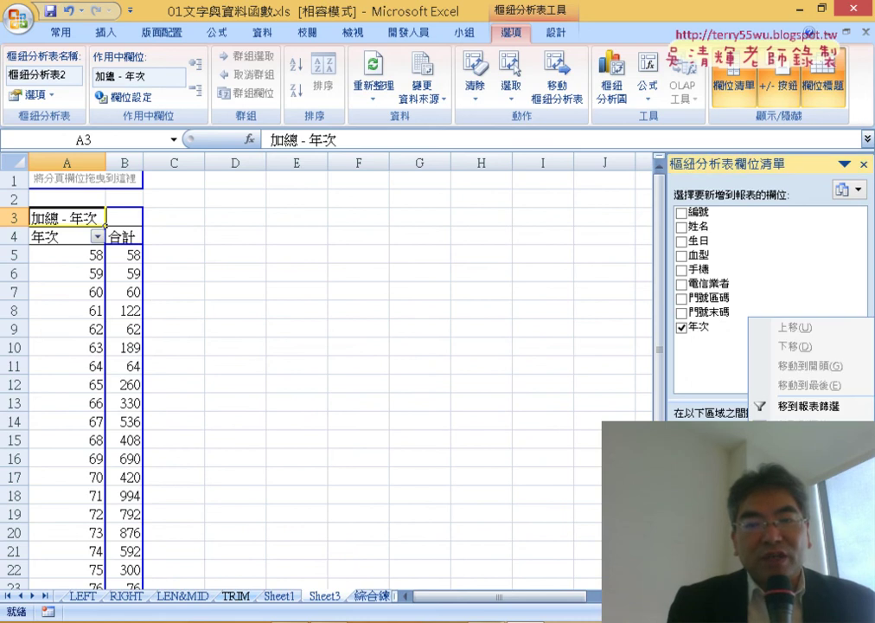
{"action": "left_click", "coordinate": [808, 509]}
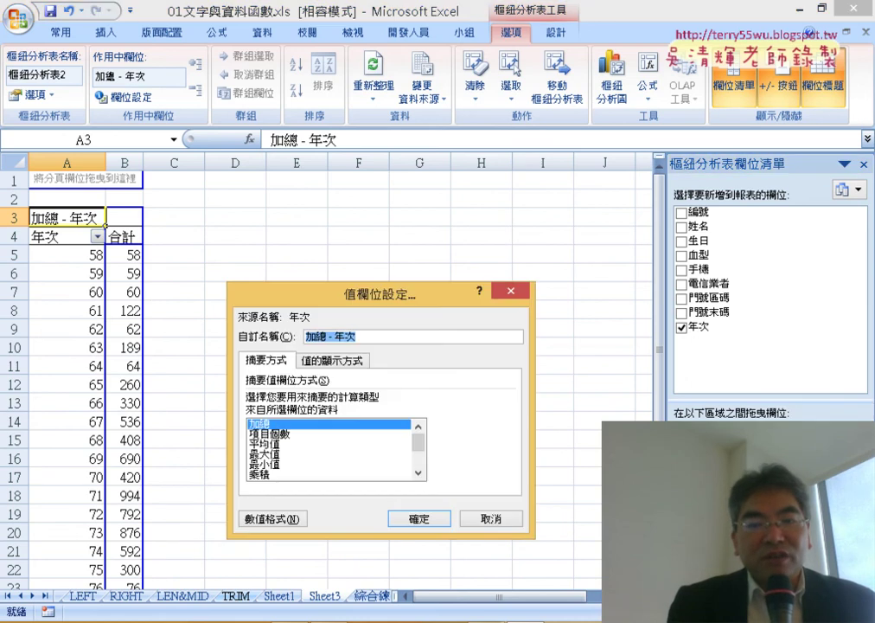
{"action": "left_click", "coordinate": [273, 435]}
{"action": "left_click", "coordinate": [419, 518]}
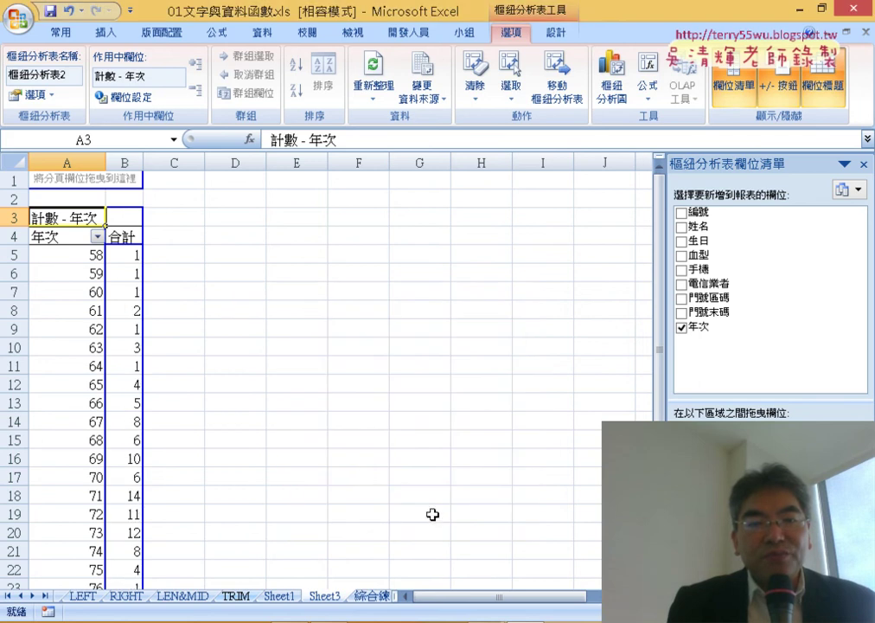
Group the 年次 row labels starting at 50, ending at 79, in intervals of 10
{"action": "right_click", "coordinate": [69, 256]}
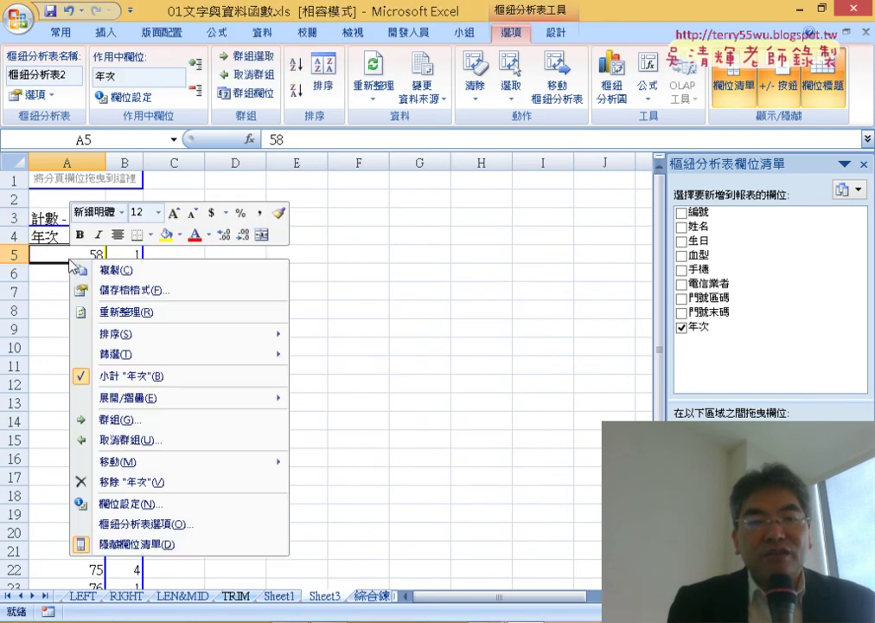
{"action": "left_click", "coordinate": [125, 420]}
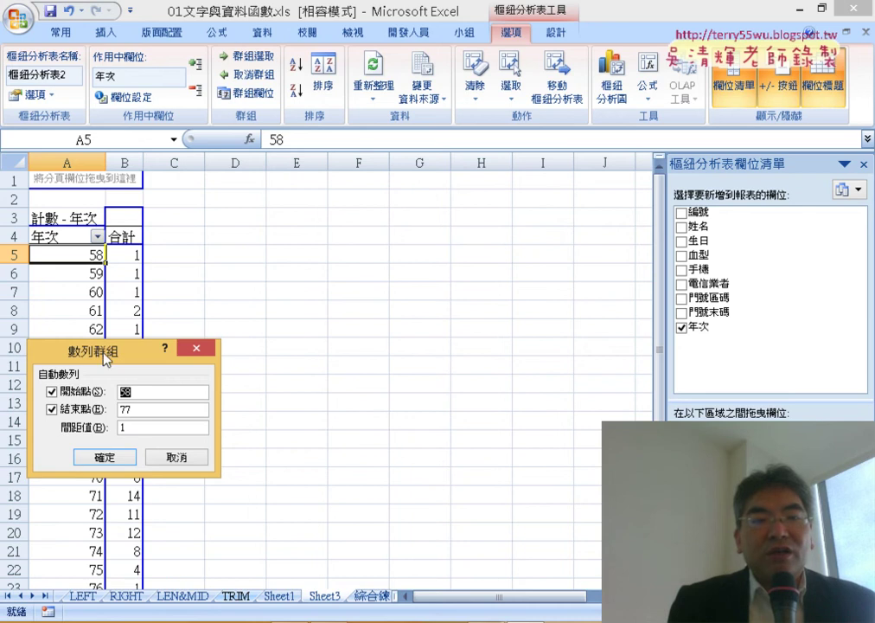
{"action": "left_click_drag", "start_coordinate": [97, 348], "coordinate": [275, 171]}
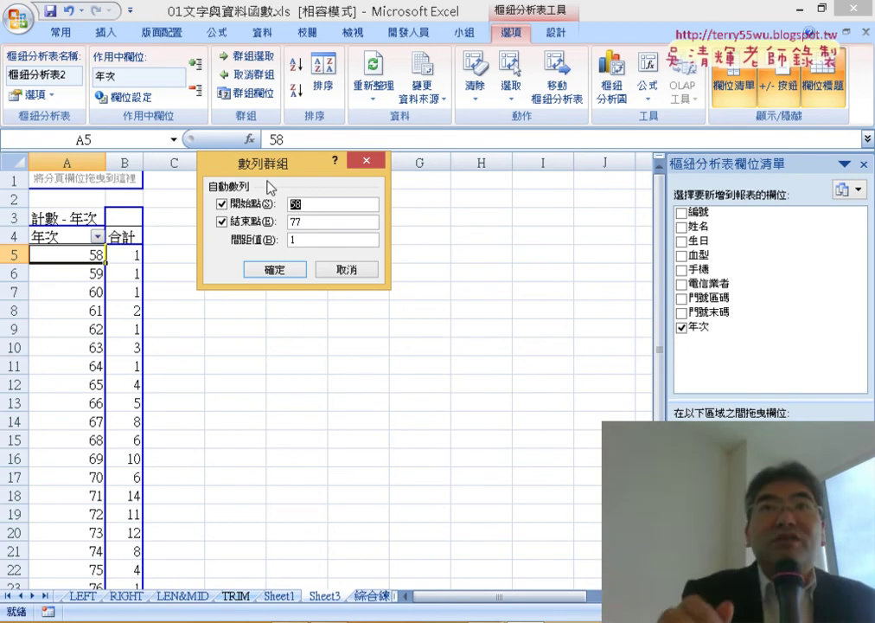
{"action": "type", "text": "5"}
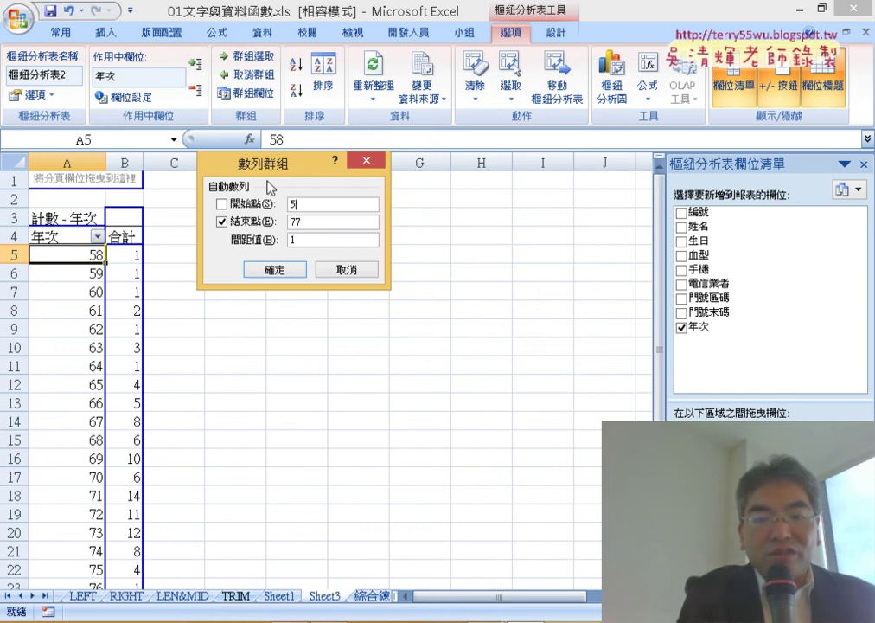
{"action": "key", "text": "Tab"}
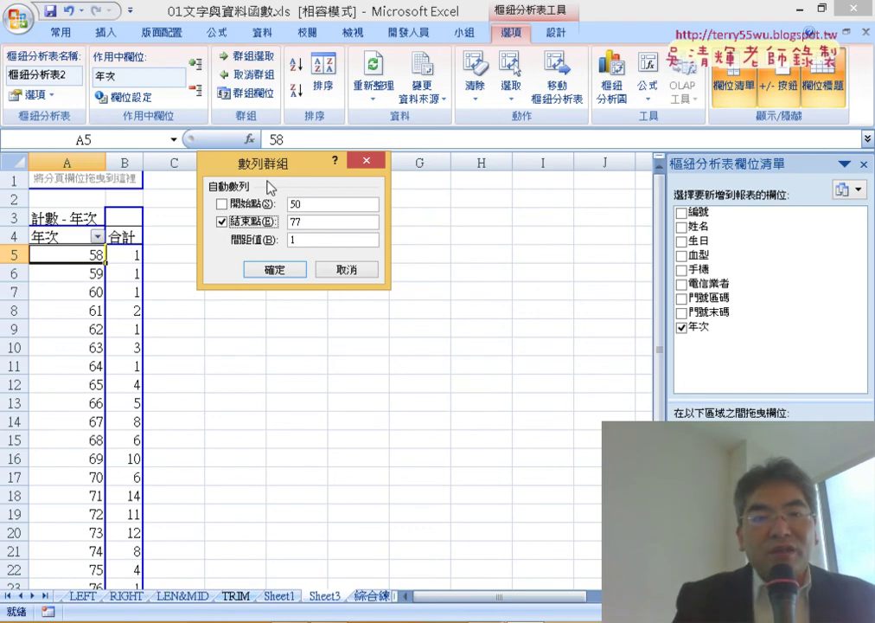
{"action": "left_click", "coordinate": [295, 222]}
{"action": "type", "text": "0"}
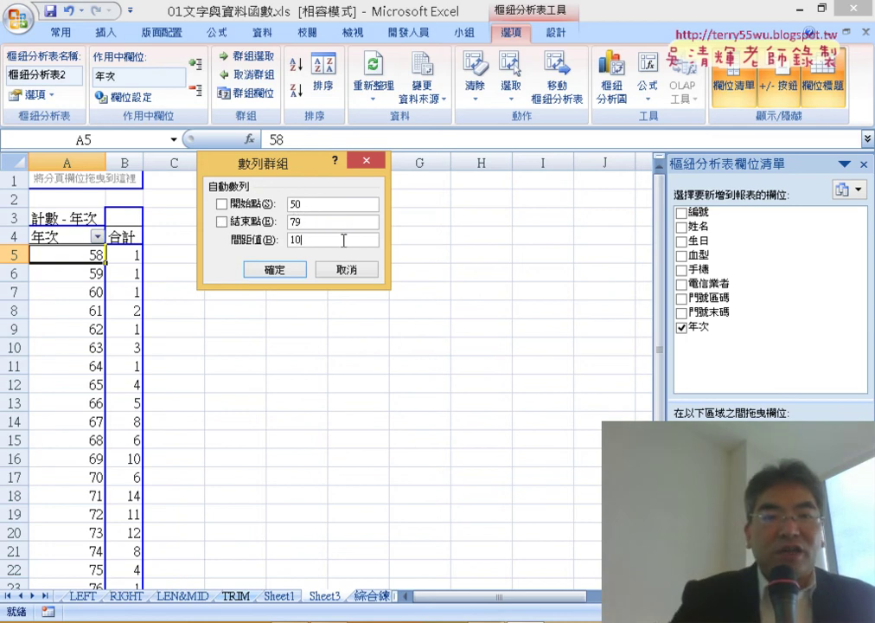
{"action": "left_click", "coordinate": [300, 264]}
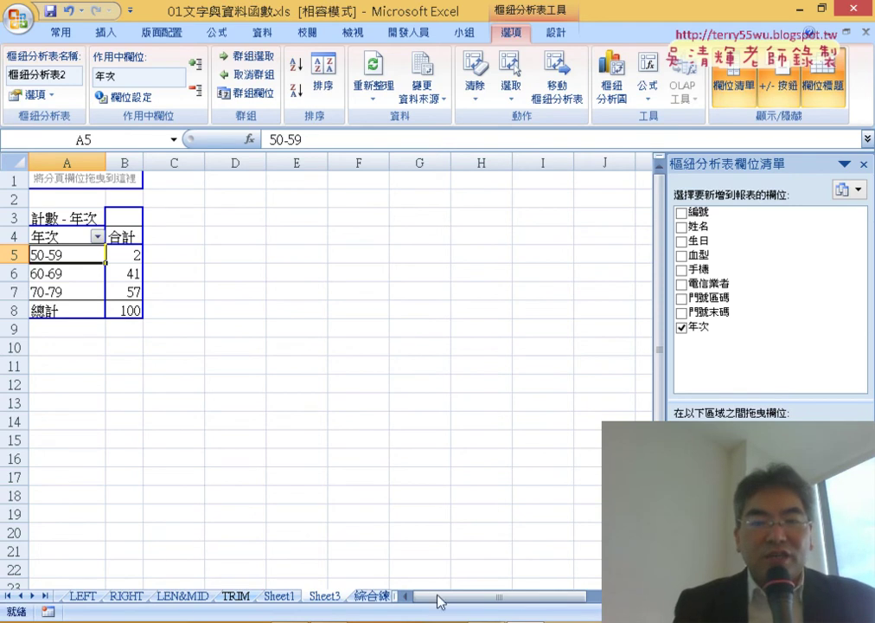
Switch to PowerPoint and go to the slide about VBA button macros
{"action": "key", "text": "alt+Tab"}
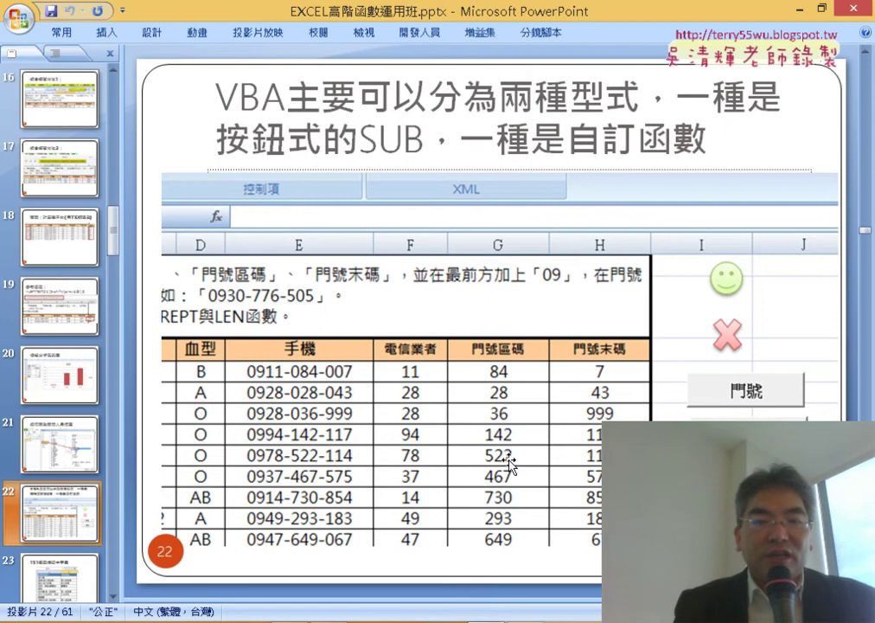
{"action": "key", "text": "Page_Up"}
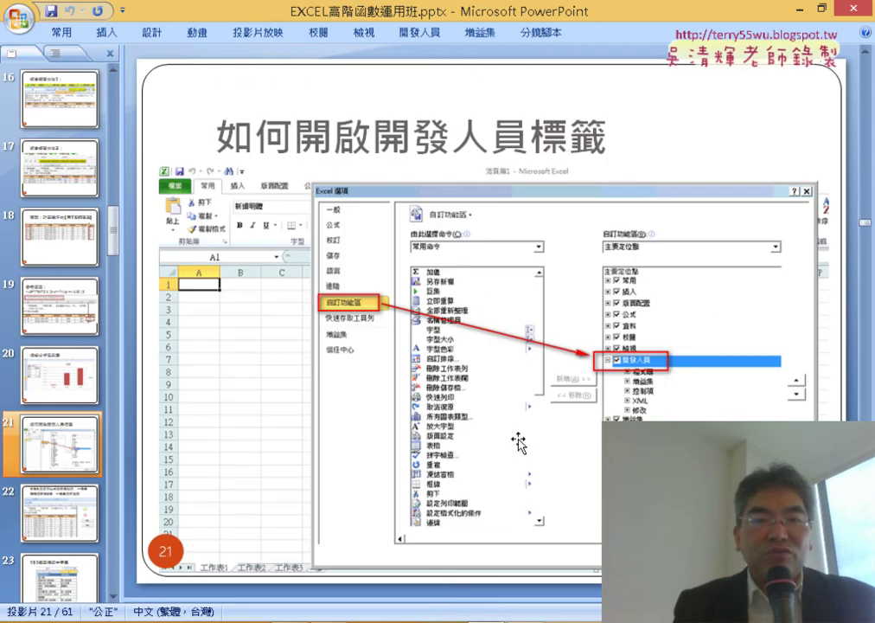
{"action": "key", "text": "Page_Up"}
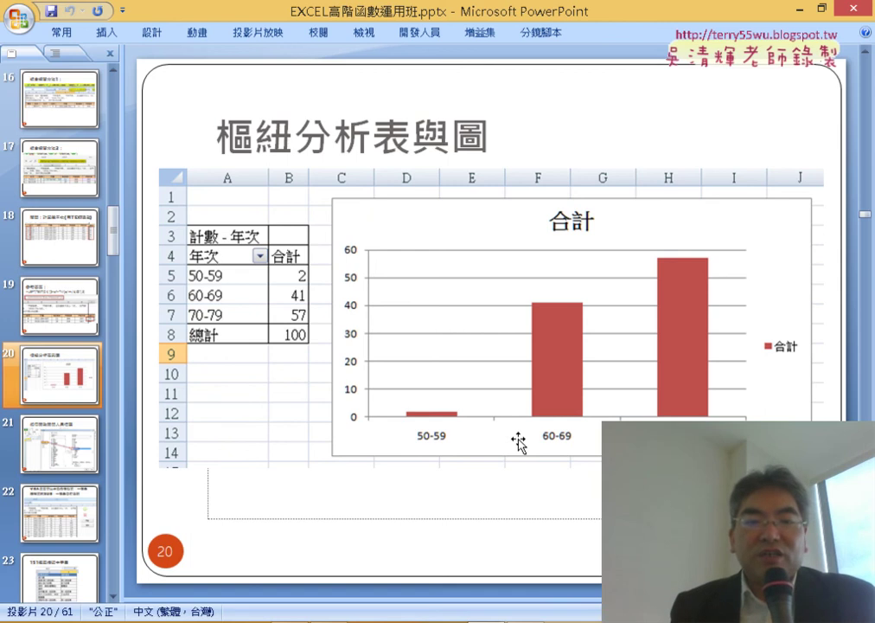
{"action": "key", "text": "Page_Down"}
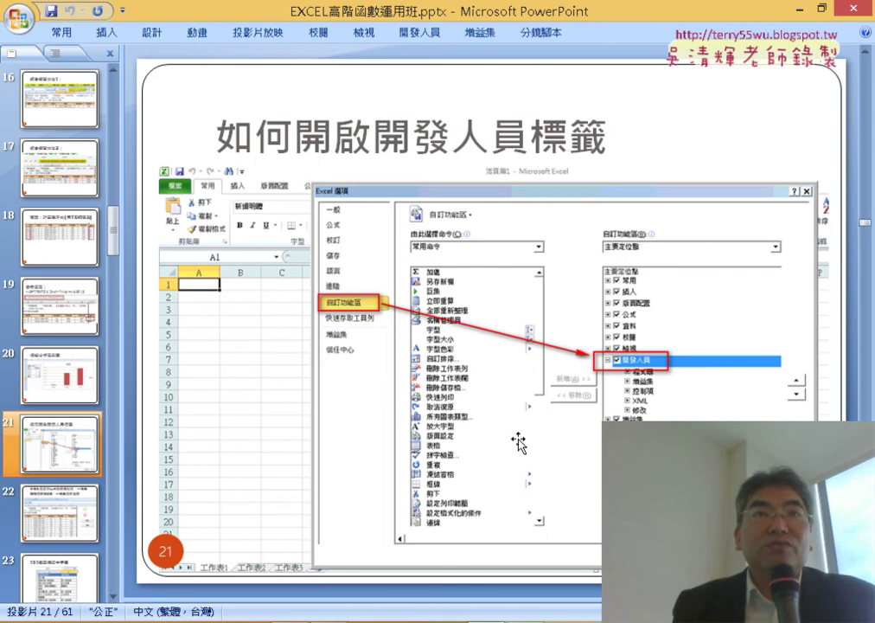
{"action": "key", "text": "Page_Down"}
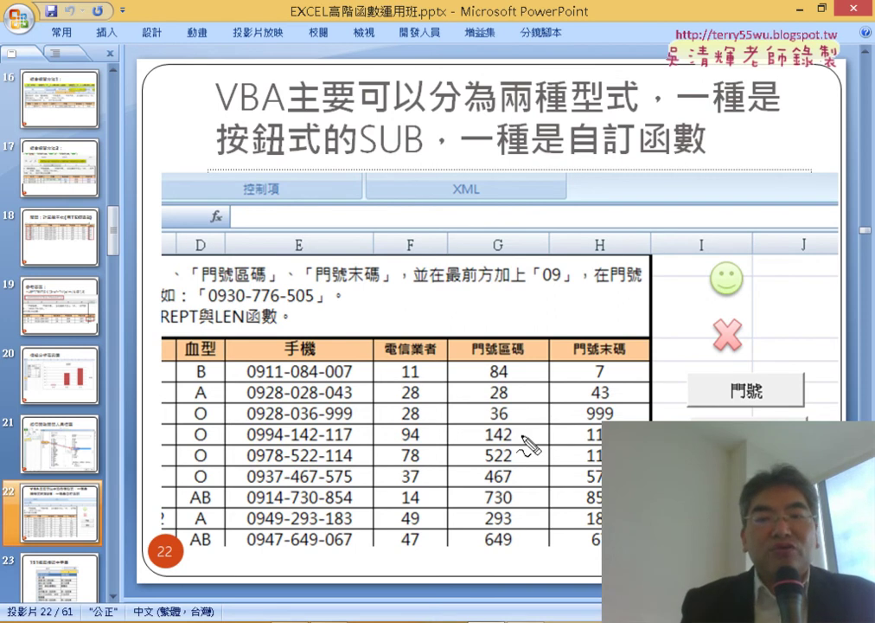
Ink-mark the 門號 button and 手機 column, then erase the ink and return to Excel
{"action": "left_click_drag", "start_coordinate": [826, 421], "coordinate": [655, 421]}
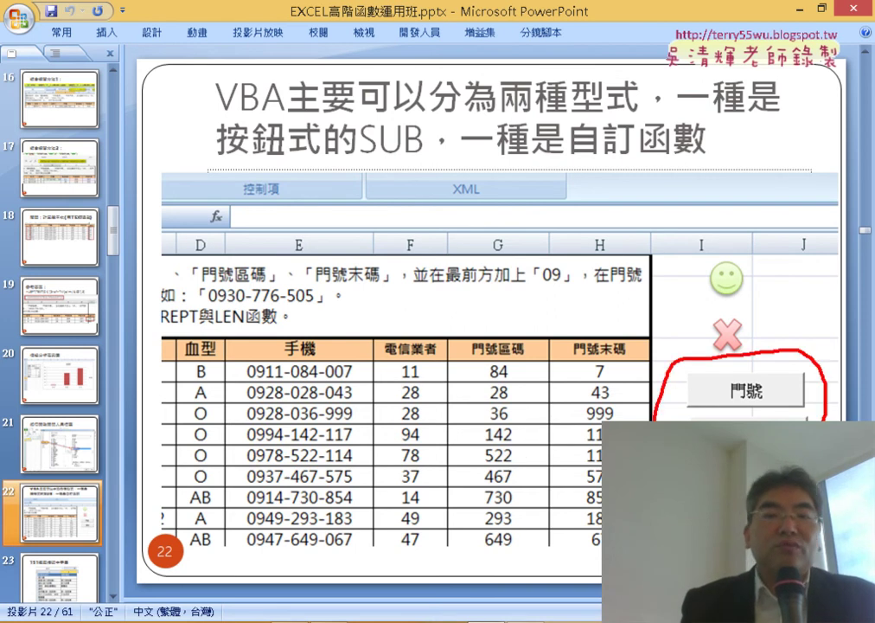
{"action": "left_click_drag", "start_coordinate": [226, 526], "coordinate": [276, 554]}
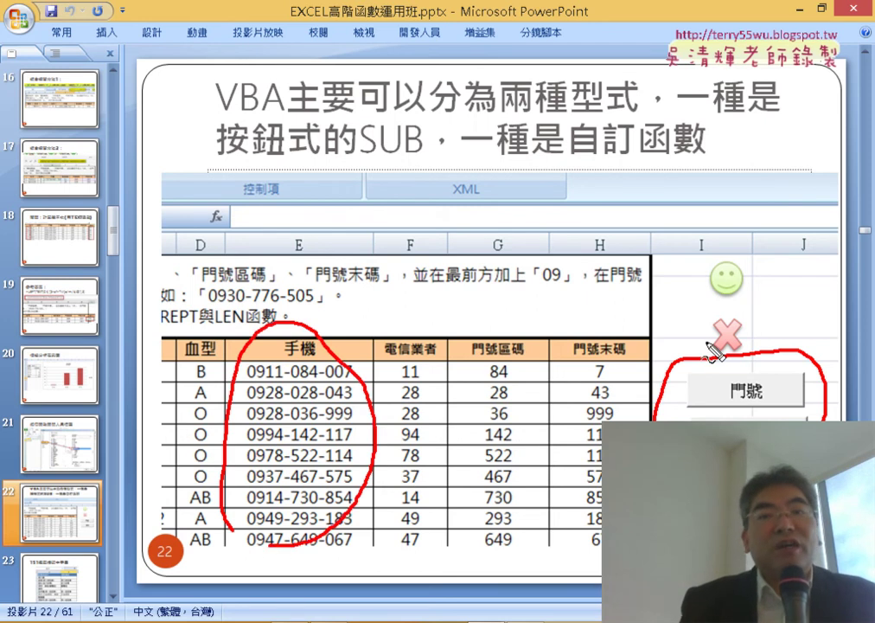
{"action": "left_click_drag", "start_coordinate": [729, 396], "coordinate": [759, 407]}
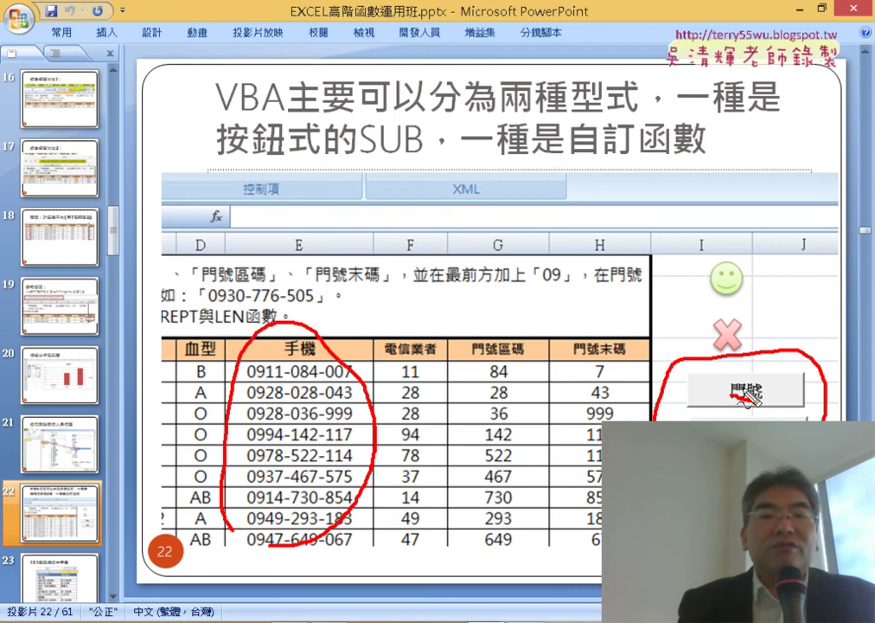
{"action": "mouse_move", "coordinate": [283, 361]}
{"action": "left_mouse_down"}
{"action": "mouse_move", "coordinate": [342, 425]}
{"action": "mouse_move", "coordinate": [264, 450]}
{"action": "left_mouse_up"}
{"action": "left_click_drag", "start_coordinate": [276, 393], "coordinate": [342, 454]}
{"action": "left_click_drag", "start_coordinate": [259, 428], "coordinate": [357, 451]}
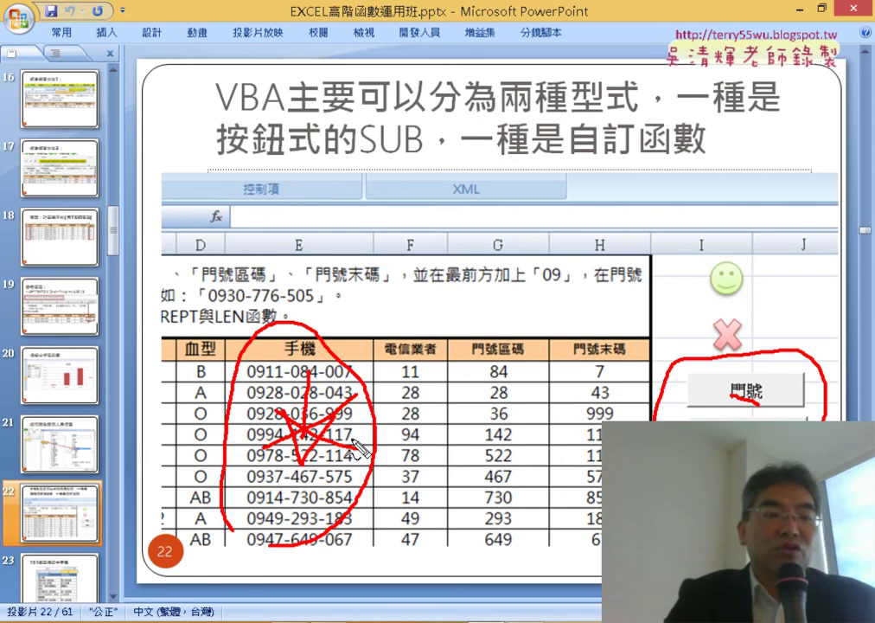
{"action": "key", "text": "Escape"}
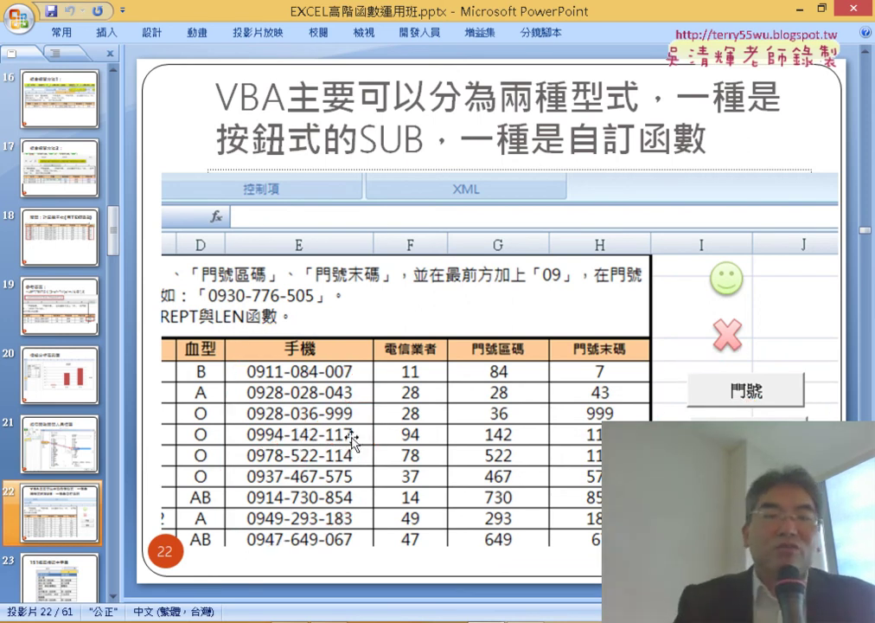
{"action": "left_click", "coordinate": [800, 9]}
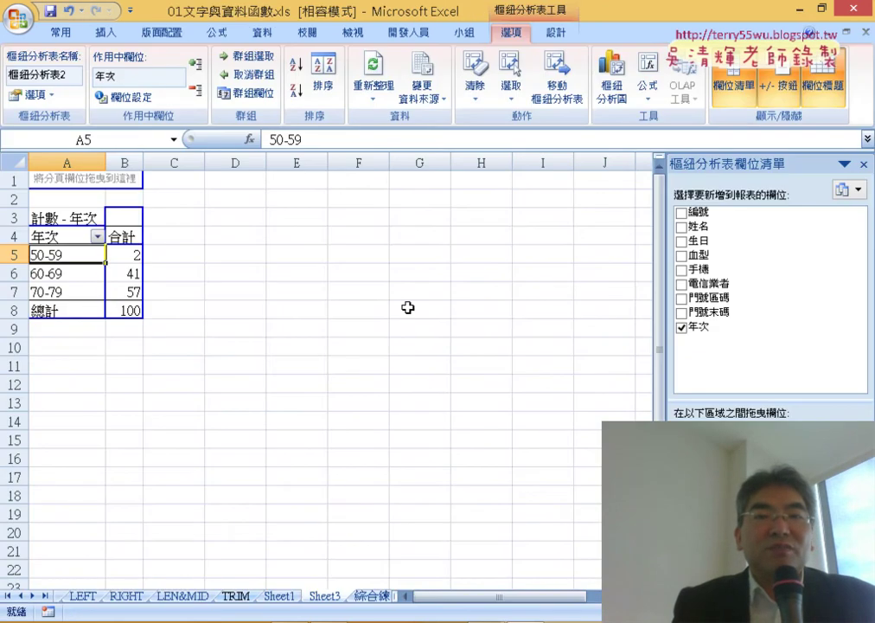
Show the 開發人員 (Developer) ribbon tab, briefly glancing at PowerPoint slide 21
{"action": "left_click", "coordinate": [427, 33]}
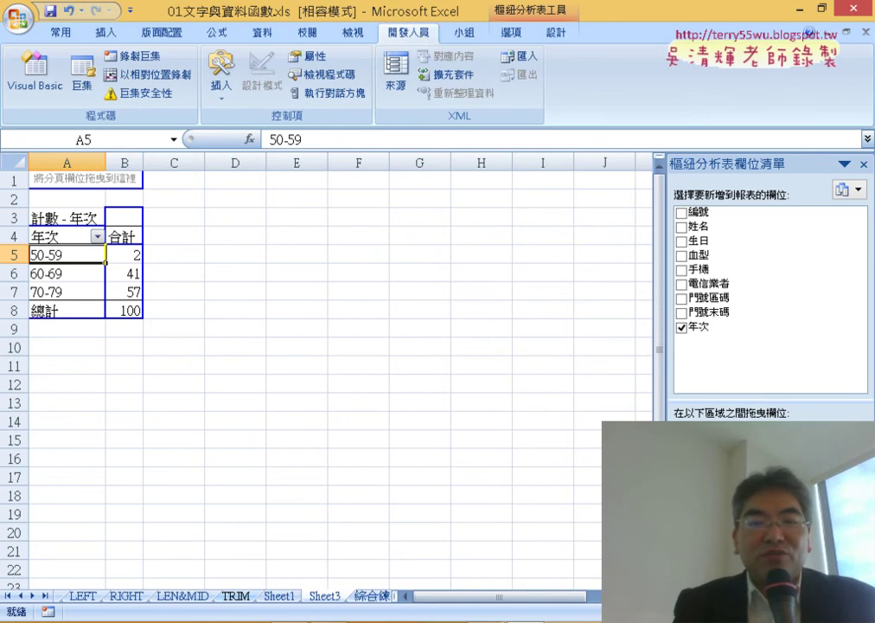
{"action": "key", "text": "alt+Tab"}
{"action": "scroll", "coordinate": [546, 385], "scroll_direction": "up", "scroll_amount": 1}
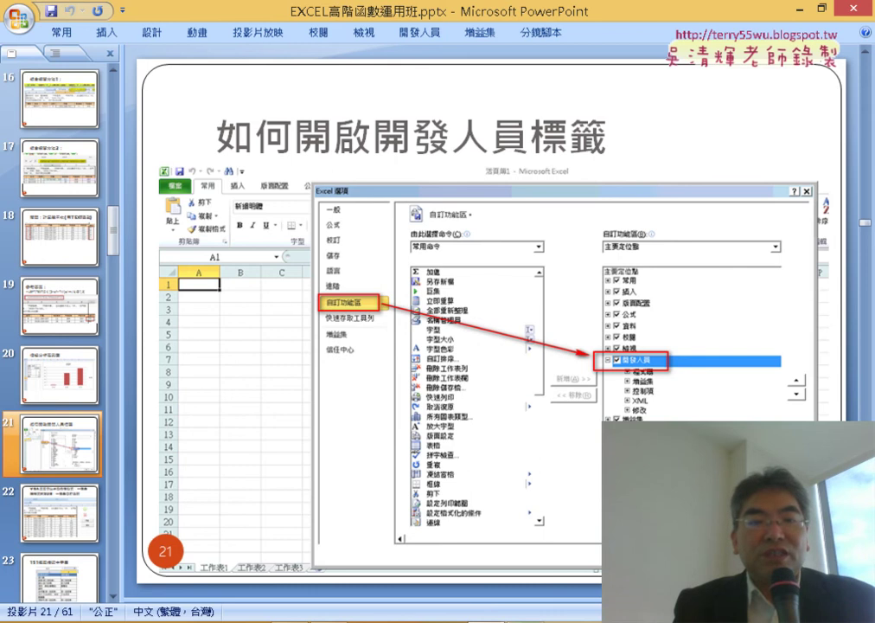
{"action": "key", "text": "alt+Tab"}
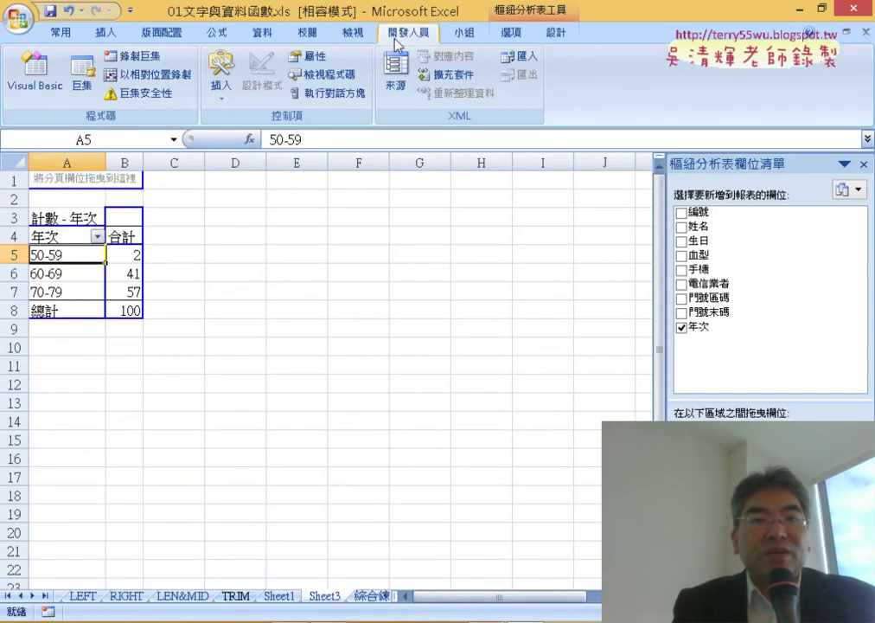
Open Excel Options via the Quick Access Toolbar's 其他命令 and select the 常用 page
{"action": "left_click", "coordinate": [131, 11]}
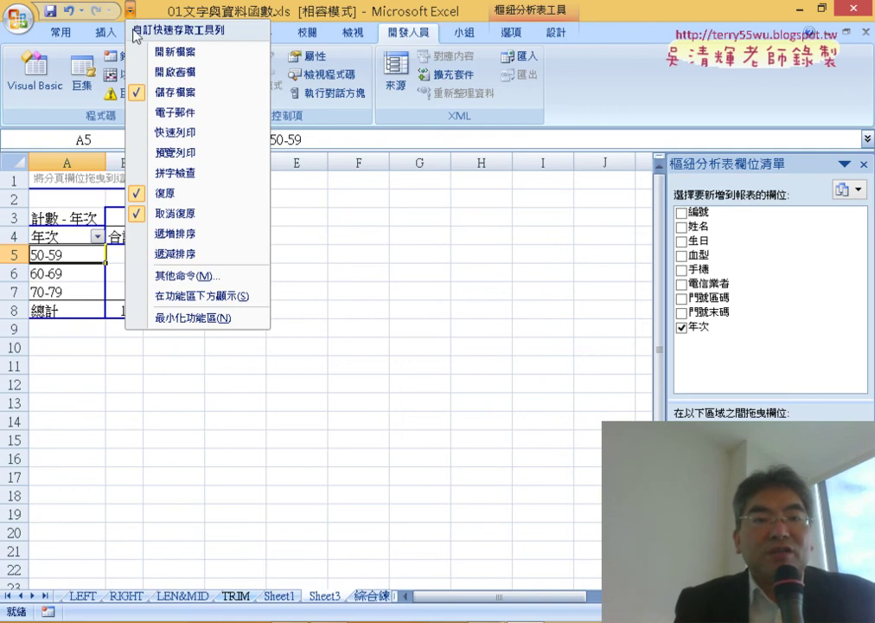
{"action": "left_click", "coordinate": [193, 276]}
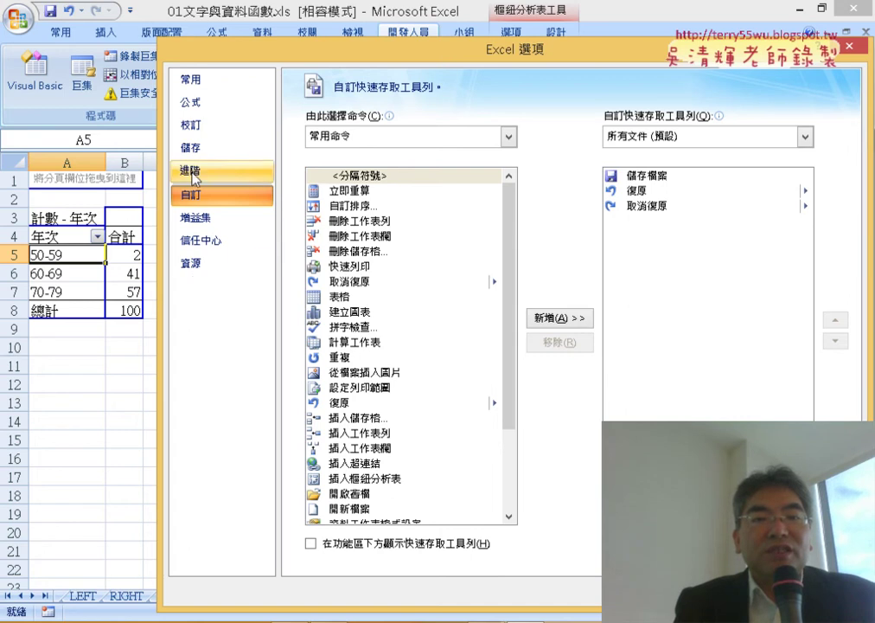
{"action": "left_click", "coordinate": [203, 83]}
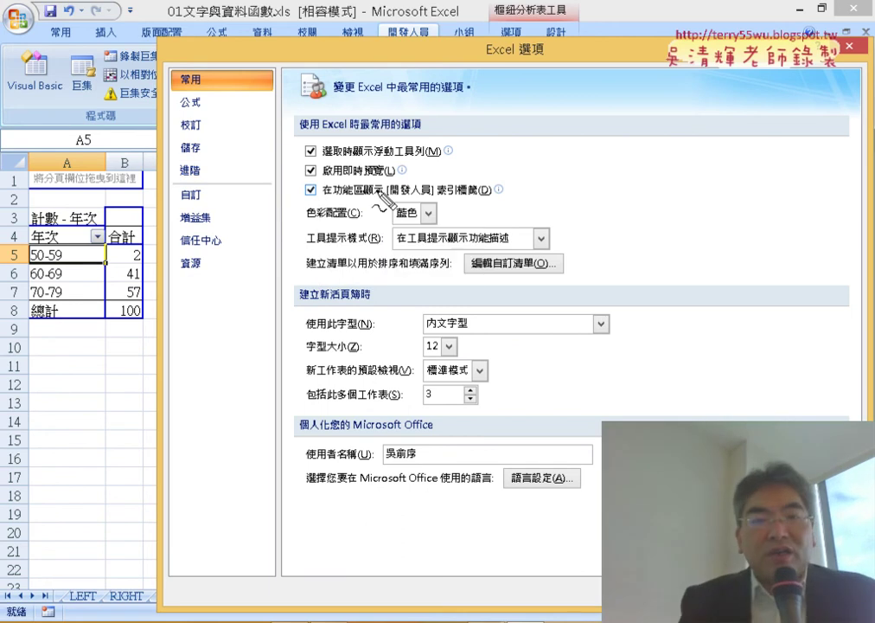
Ink-mark the Developer checkbox and 常用 category, erase the ink, and switch to PowerPoint
{"action": "left_click_drag", "start_coordinate": [452, 202], "coordinate": [467, 201]}
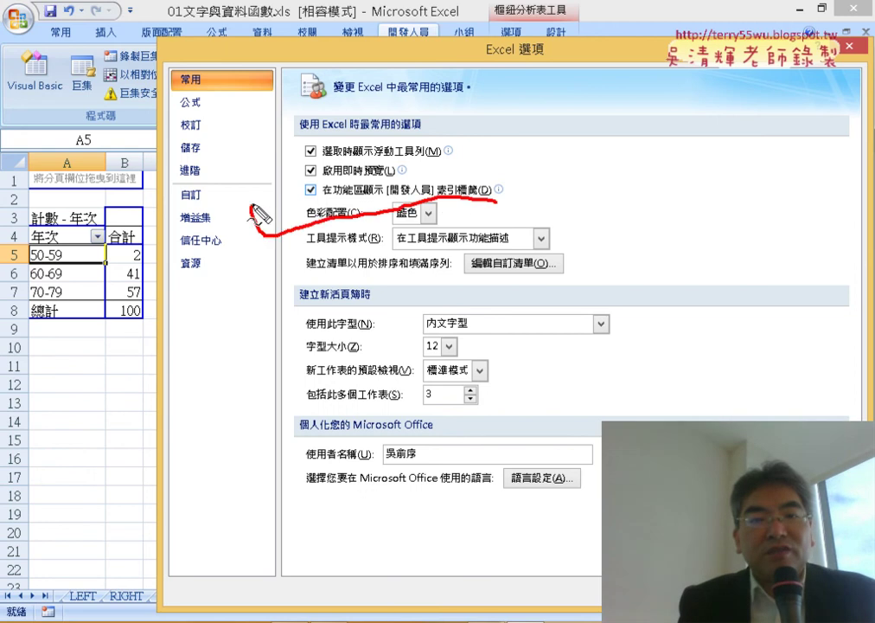
{"action": "mouse_move", "coordinate": [218, 84]}
{"action": "left_mouse_down"}
{"action": "mouse_move", "coordinate": [262, 84]}
{"action": "mouse_move", "coordinate": [145, 90]}
{"action": "left_mouse_up"}
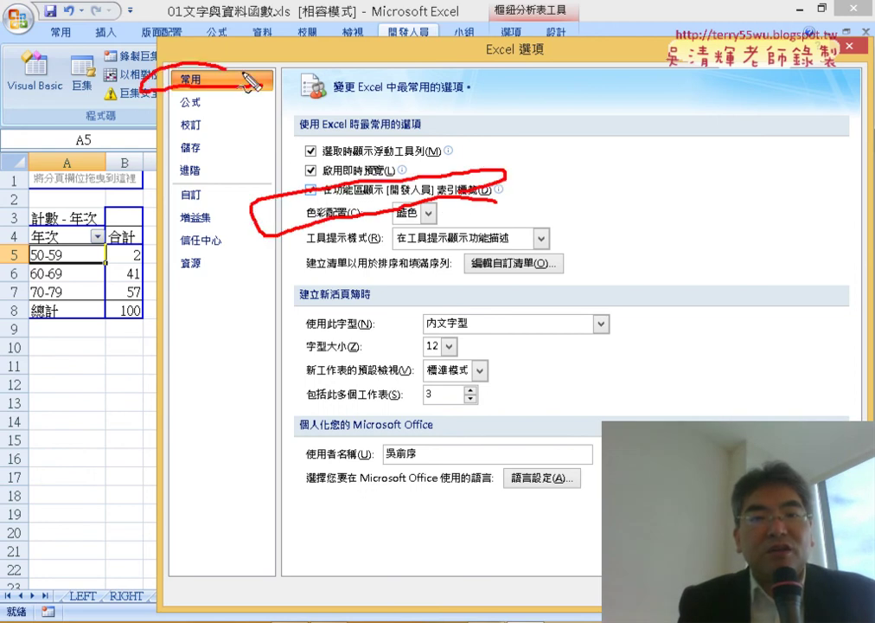
{"action": "mouse_move", "coordinate": [263, 99]}
{"action": "left_mouse_down"}
{"action": "mouse_move", "coordinate": [311, 169]}
{"action": "mouse_move", "coordinate": [336, 134]}
{"action": "left_mouse_up"}
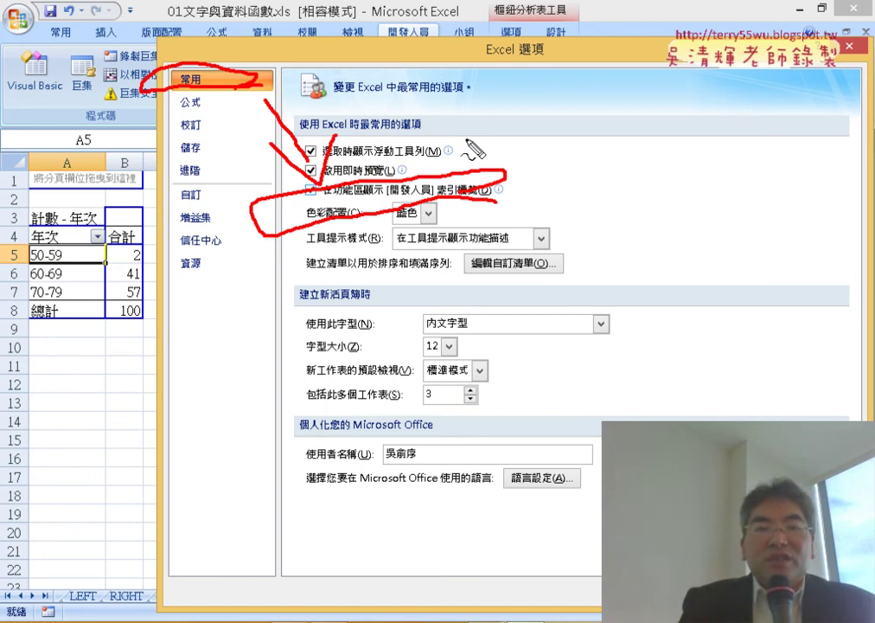
{"action": "key", "text": "Escape"}
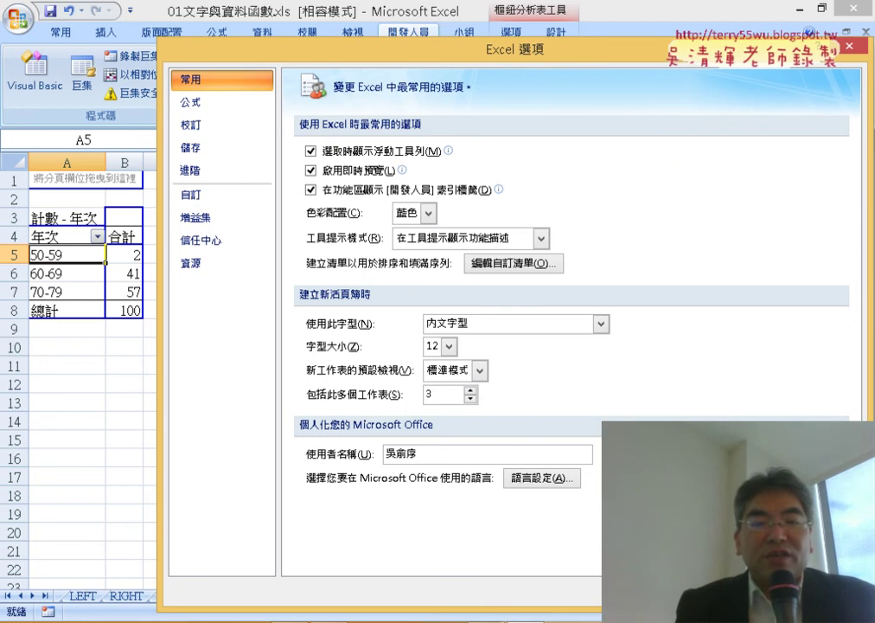
{"action": "key", "text": "alt+Tab"}
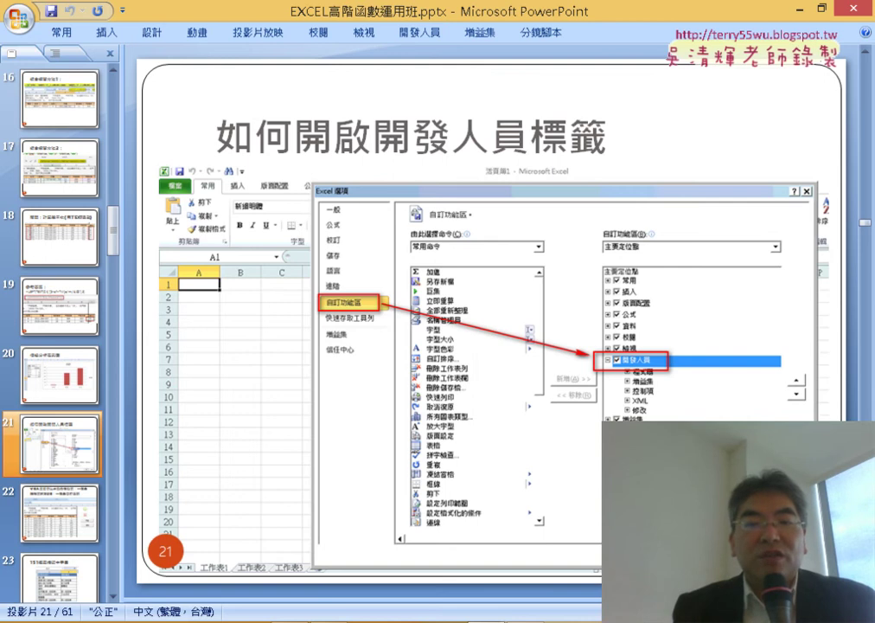
Present slide 21 on enabling the Developer tab, then go back to Excel Options
{"action": "key", "text": "shift+F5"}
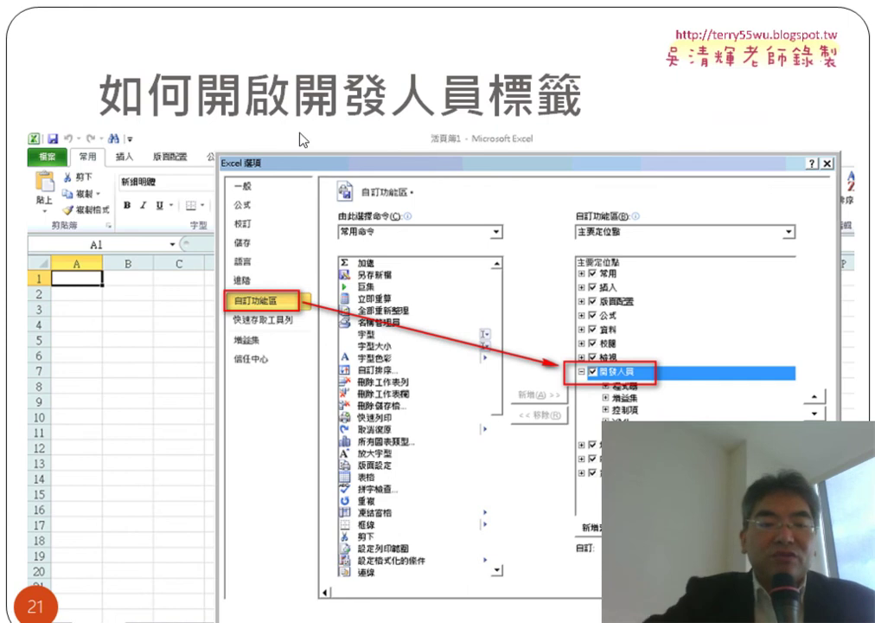
{"action": "key", "text": "Escape"}
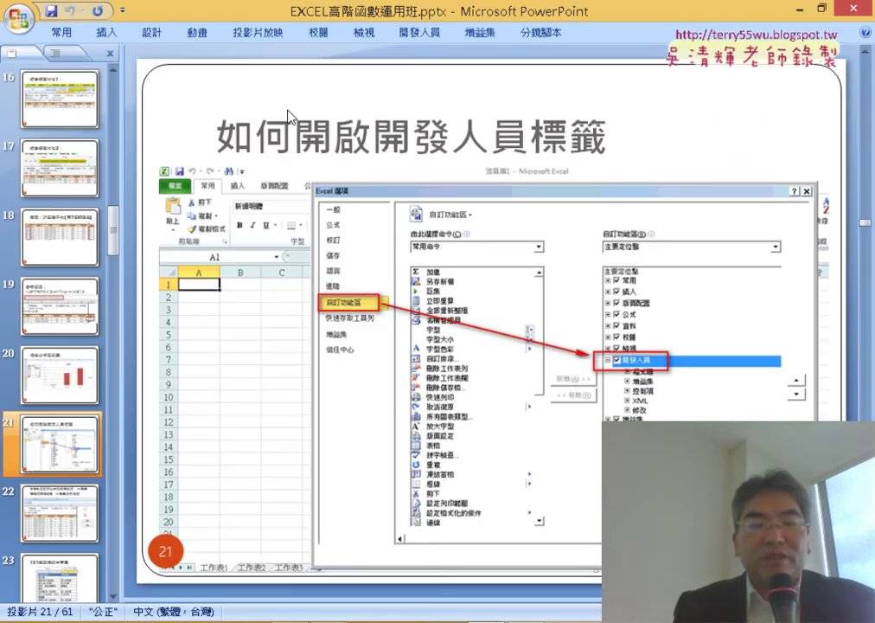
{"action": "key", "text": "alt+Tab"}
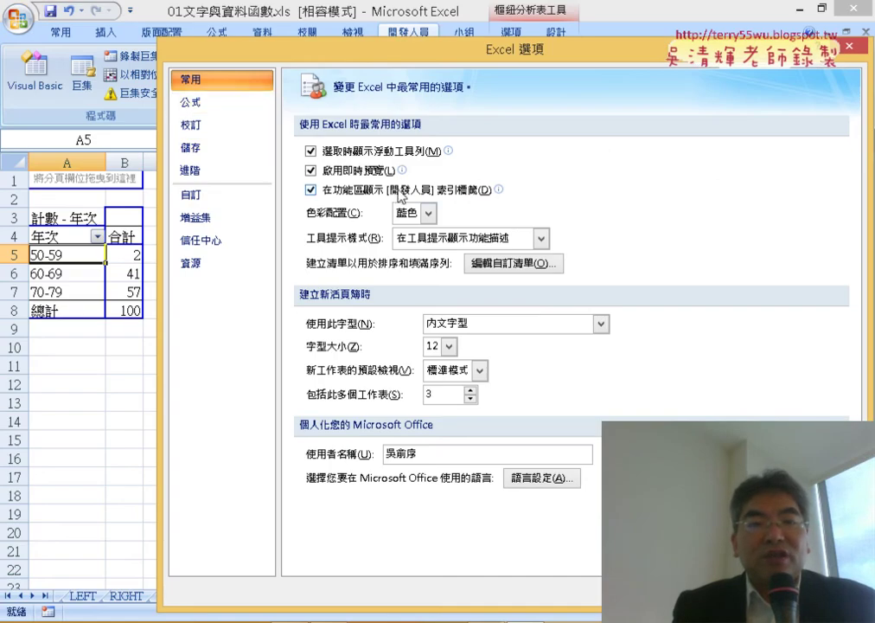
Confirm the Excel Options dialog with Enter to return to the pivot-table sheet
{"action": "mouse_move", "coordinate": [373, 192]}
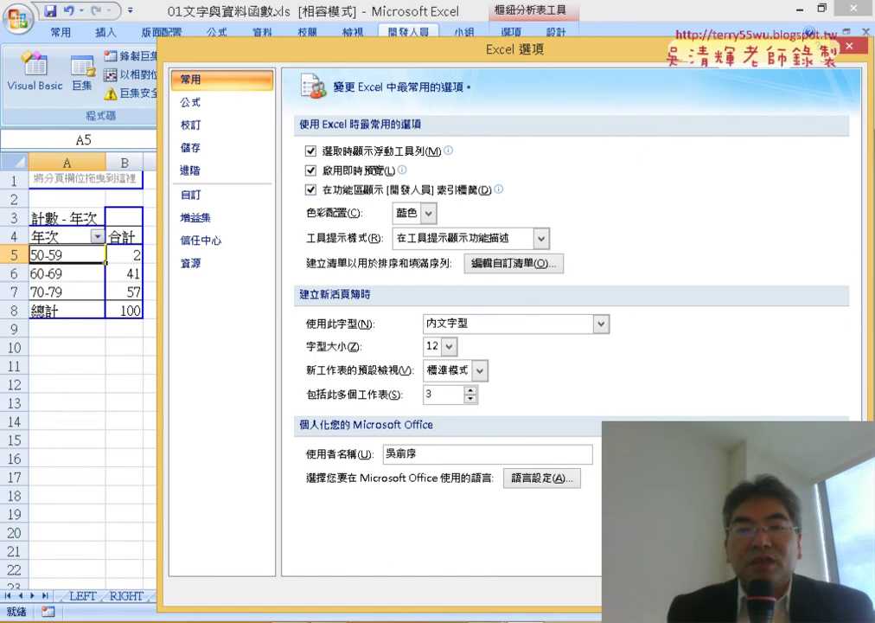
{"action": "key", "text": "Return"}
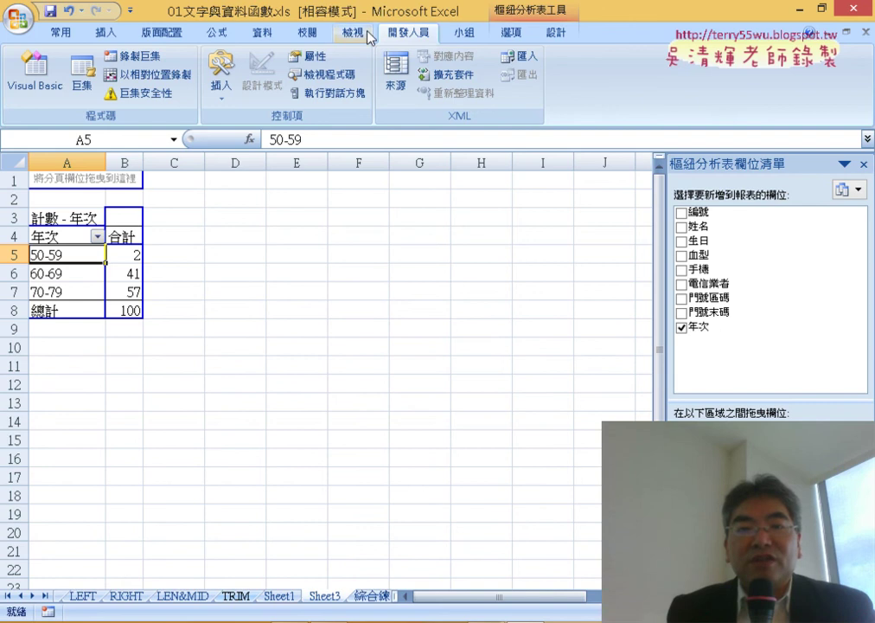
{"action": "left_click", "coordinate": [355, 33]}
{"action": "left_click", "coordinate": [403, 35]}
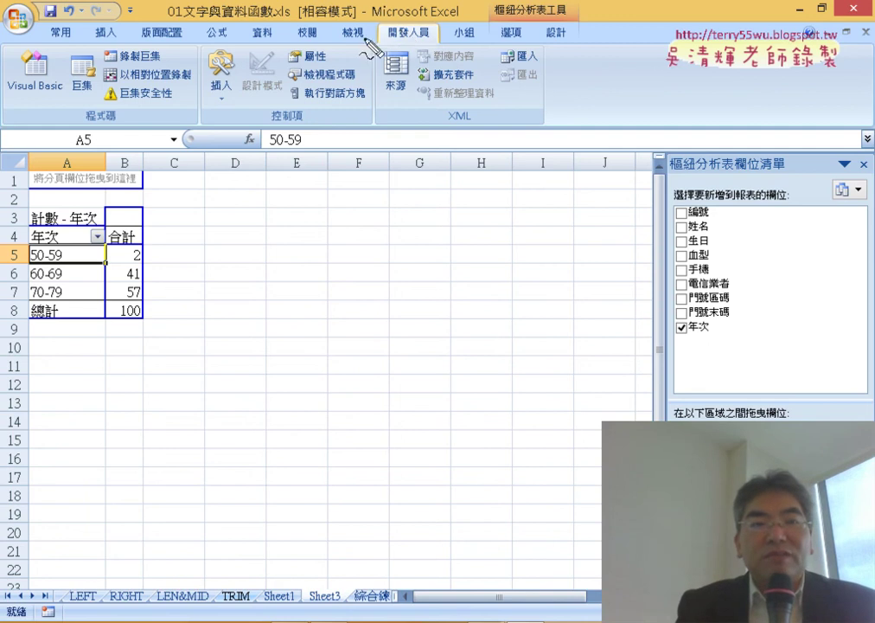
{"action": "left_click_drag", "start_coordinate": [143, 67], "coordinate": [158, 69]}
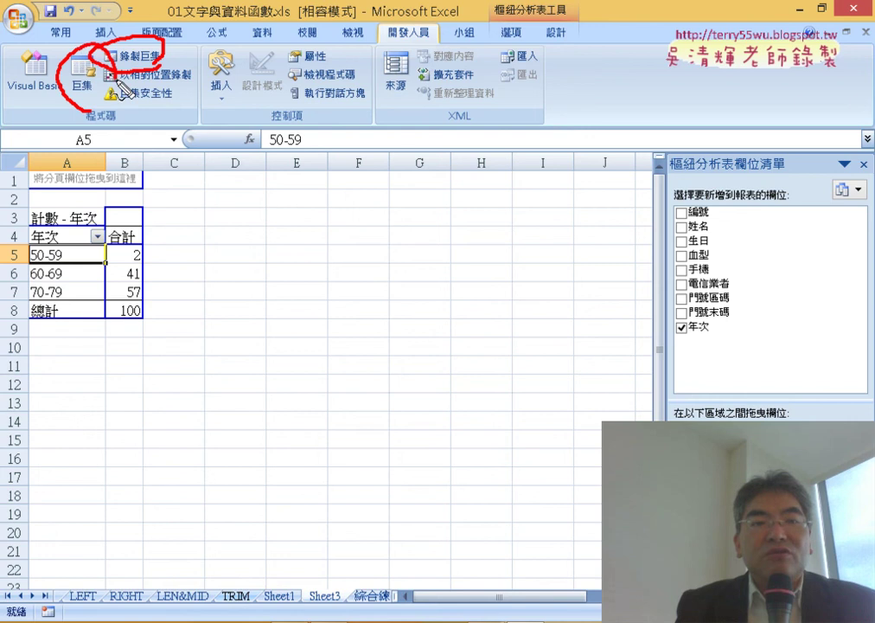
{"action": "left_click_drag", "start_coordinate": [60, 100], "coordinate": [88, 88]}
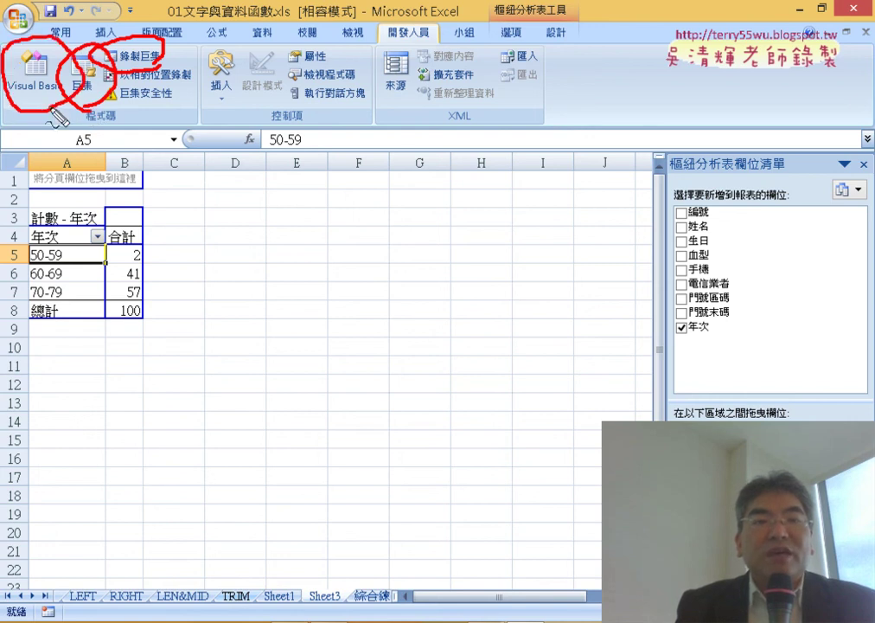
{"action": "left_click_drag", "start_coordinate": [190, 232], "coordinate": [65, 143]}
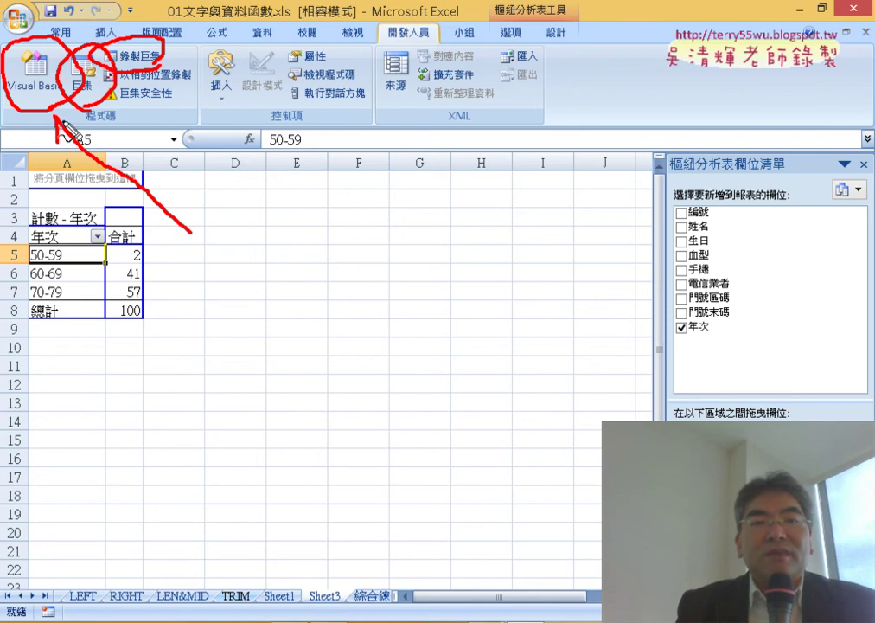
{"action": "mouse_move", "coordinate": [432, 51]}
{"action": "left_mouse_down"}
{"action": "mouse_move", "coordinate": [359, 59]}
{"action": "mouse_move", "coordinate": [460, 33]}
{"action": "left_mouse_up"}
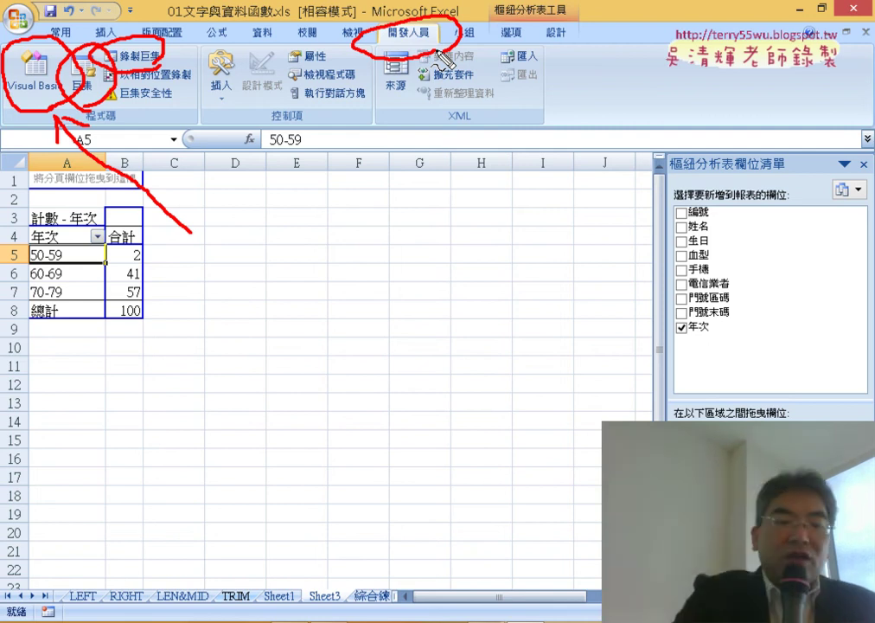
{"action": "key", "text": "Escape"}
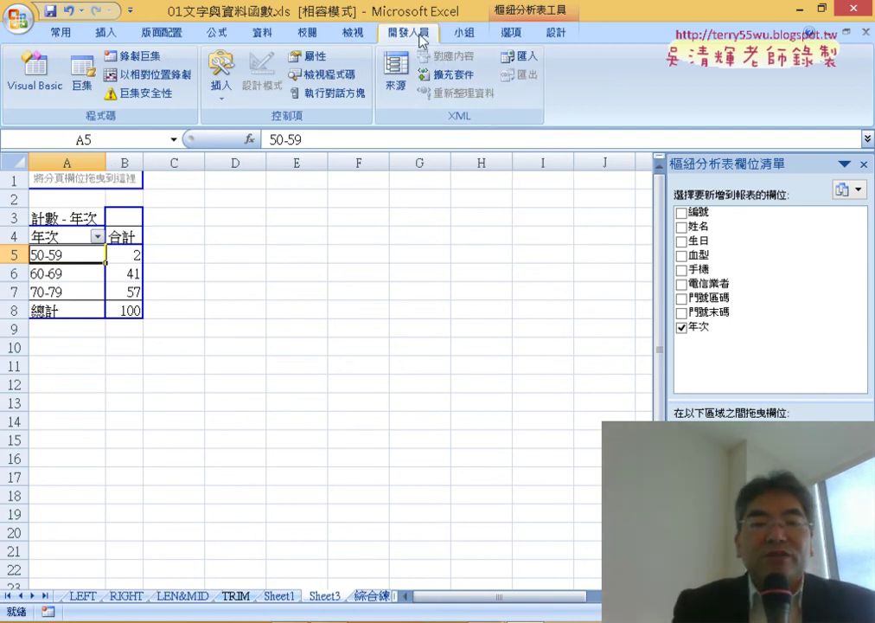
{"action": "left_click", "coordinate": [363, 599]}
{"action": "scroll", "coordinate": [451, 432], "scroll_direction": "up", "scroll_amount": 7}
{"action": "scroll", "coordinate": [453, 441], "scroll_direction": "up", "scroll_amount": 8}
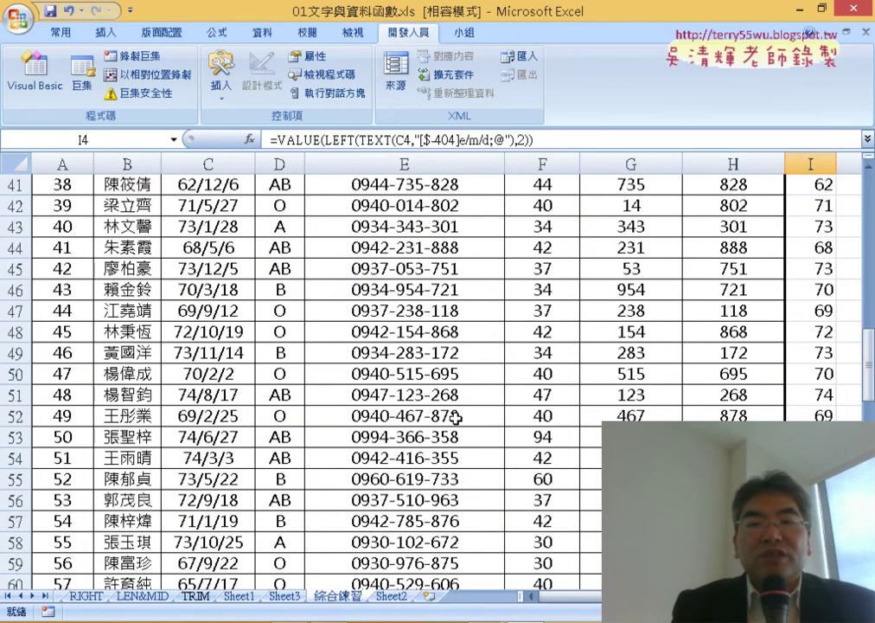
{"action": "scroll", "coordinate": [519, 420], "scroll_direction": "up", "scroll_amount": 5}
{"action": "scroll", "coordinate": [557, 419], "scroll_direction": "up", "scroll_amount": 7}
{"action": "scroll", "coordinate": [557, 419], "scroll_direction": "up", "scroll_amount": 2}
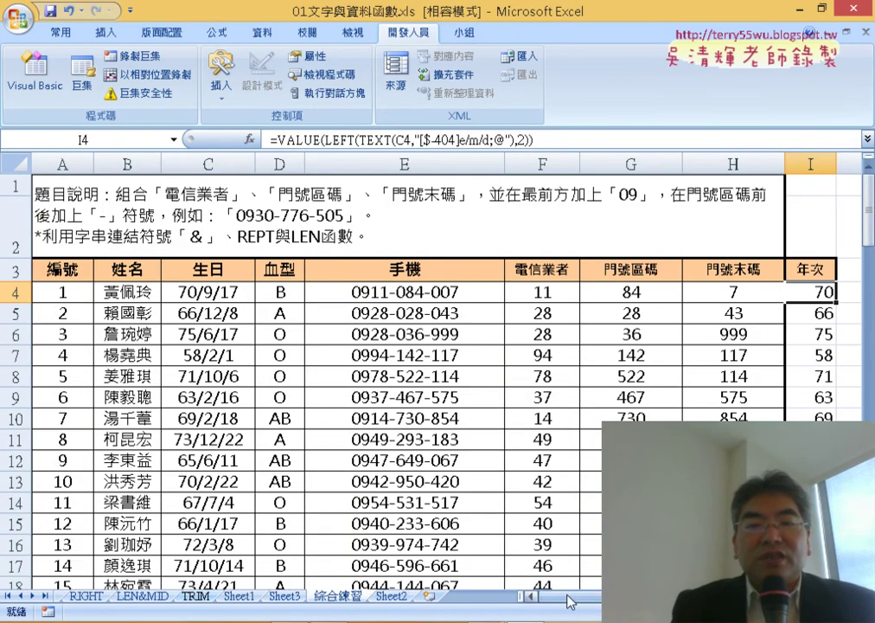
{"action": "left_click_drag", "start_coordinate": [564, 596], "coordinate": [578, 597]}
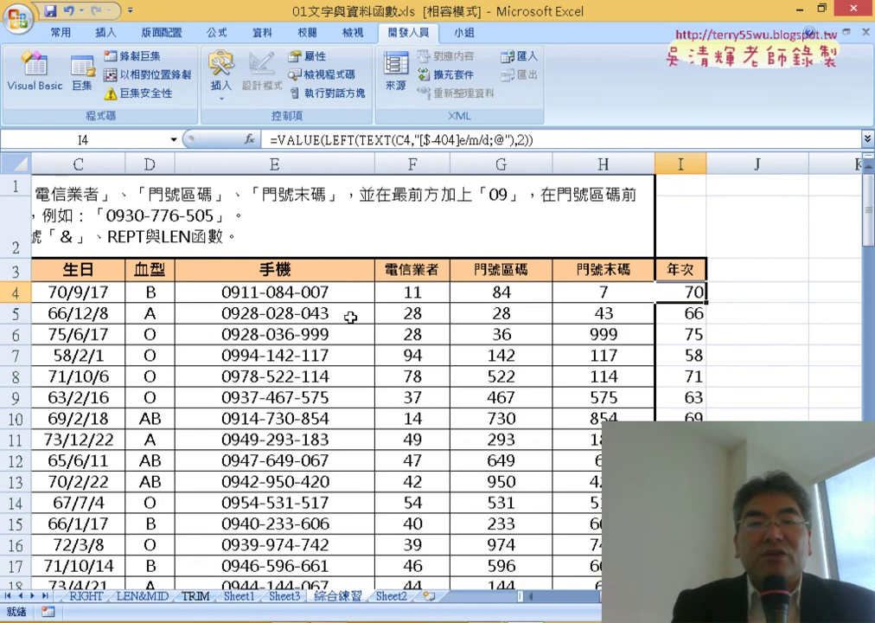
{"action": "left_click", "coordinate": [326, 293]}
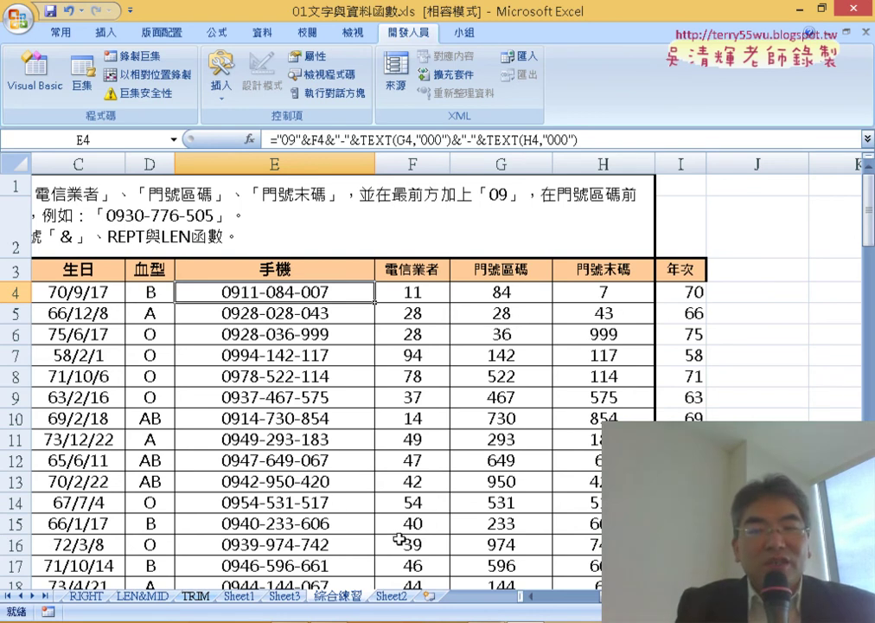
{"action": "left_click", "coordinate": [759, 318]}
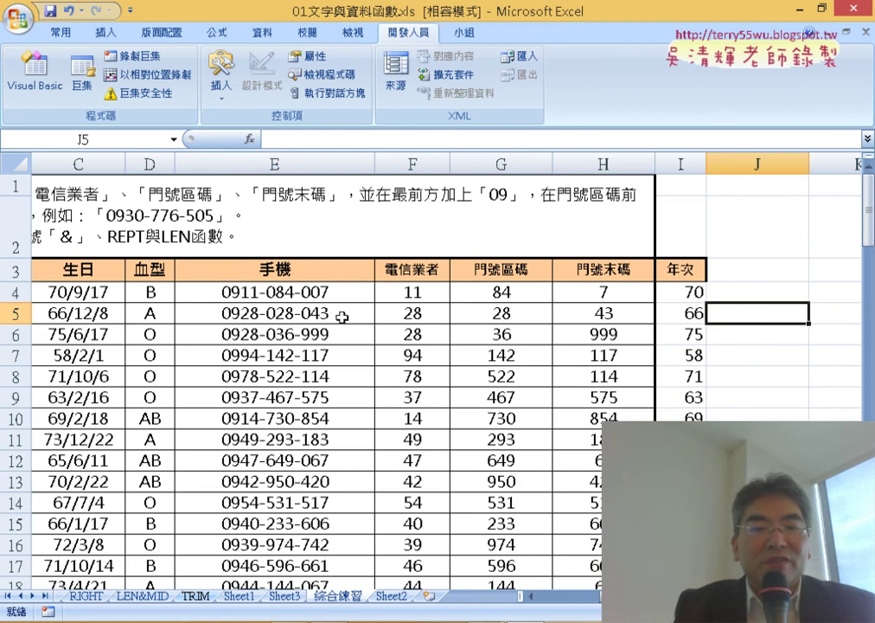
{"action": "left_click", "coordinate": [293, 291]}
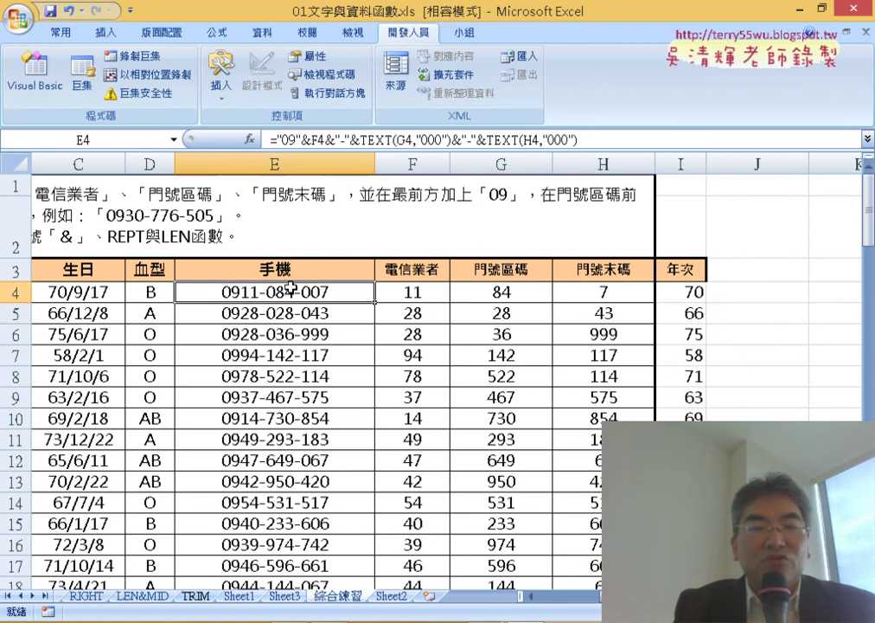
{"action": "left_click", "coordinate": [756, 316]}
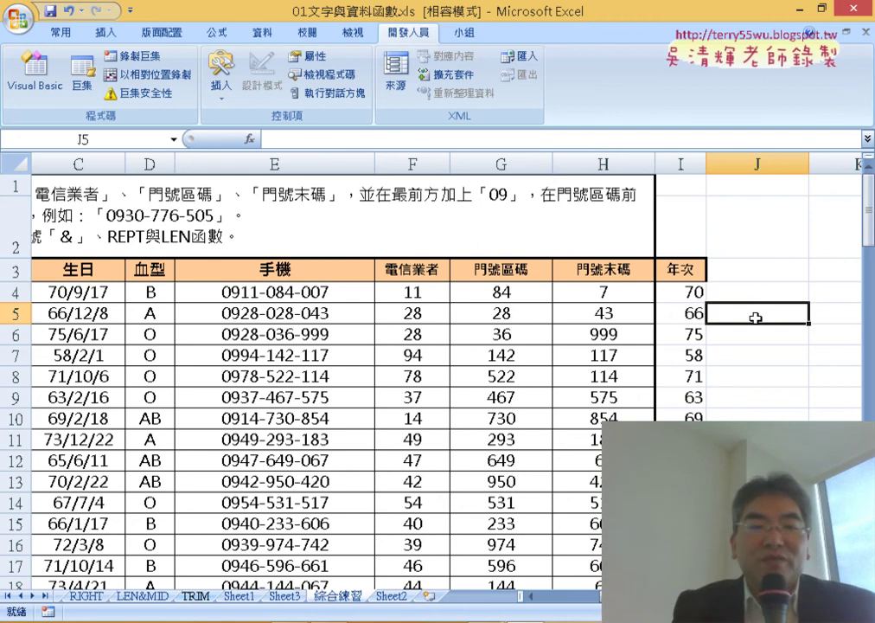
{"action": "left_click", "coordinate": [303, 293]}
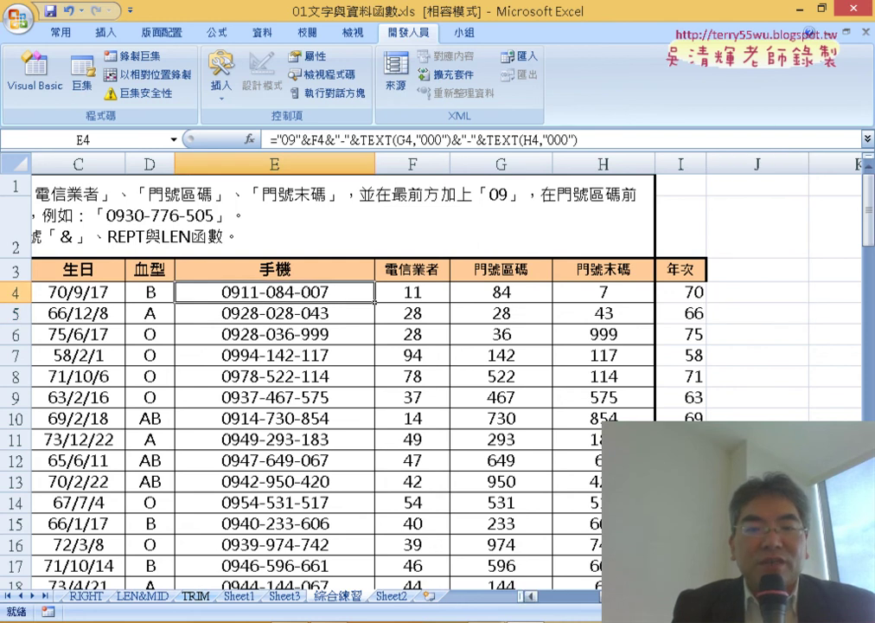
{"action": "scroll", "coordinate": [460, 296], "scroll_direction": "left", "scroll_amount": 2}
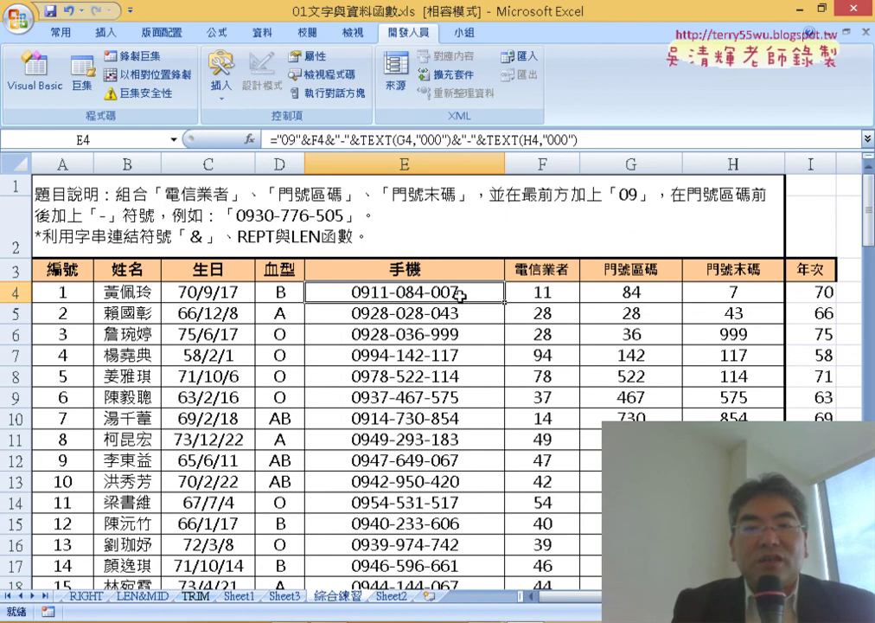
Confirm E4's phone-number formula and fill it down column E to row 103
{"action": "left_click", "coordinate": [345, 141]}
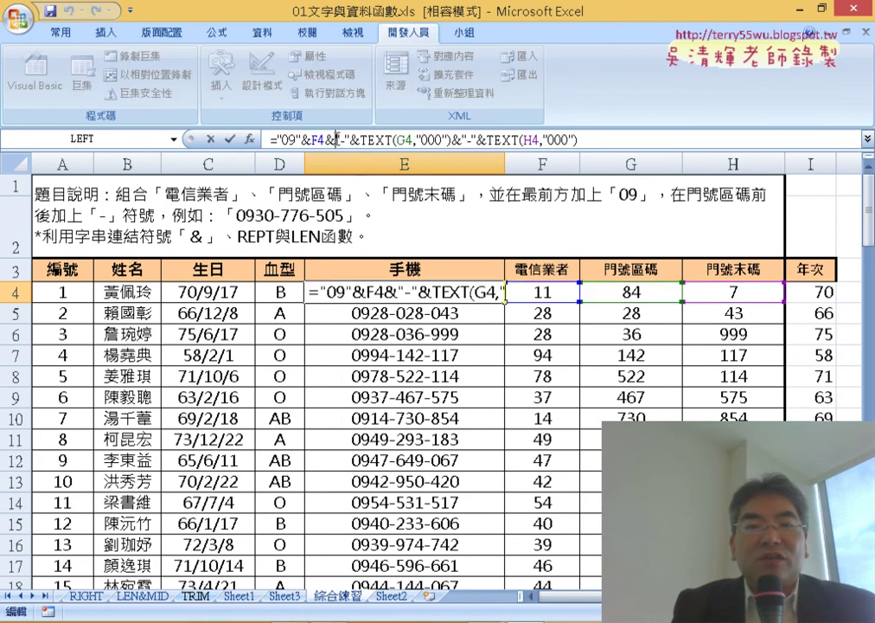
{"action": "left_click", "coordinate": [231, 139]}
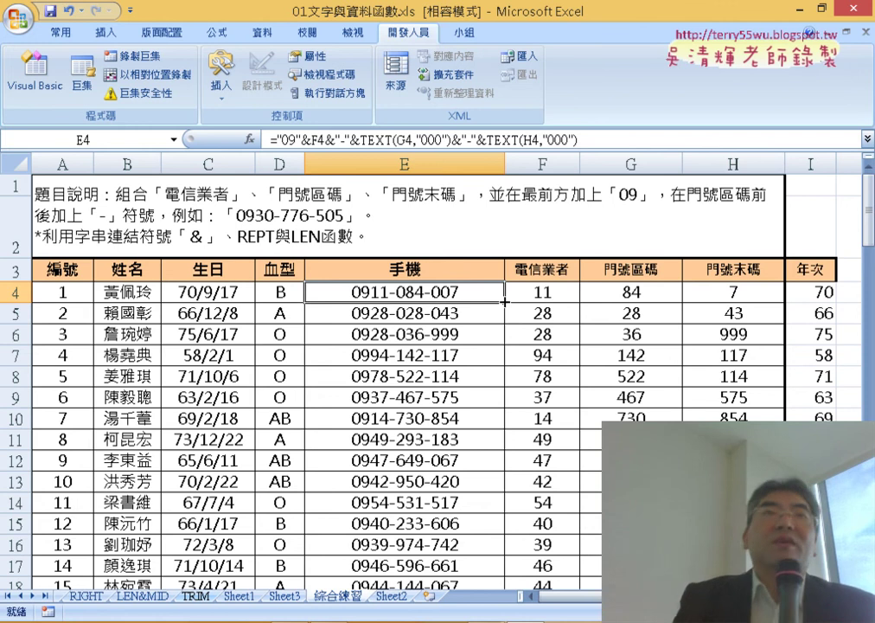
{"action": "double_click", "coordinate": [504, 301]}
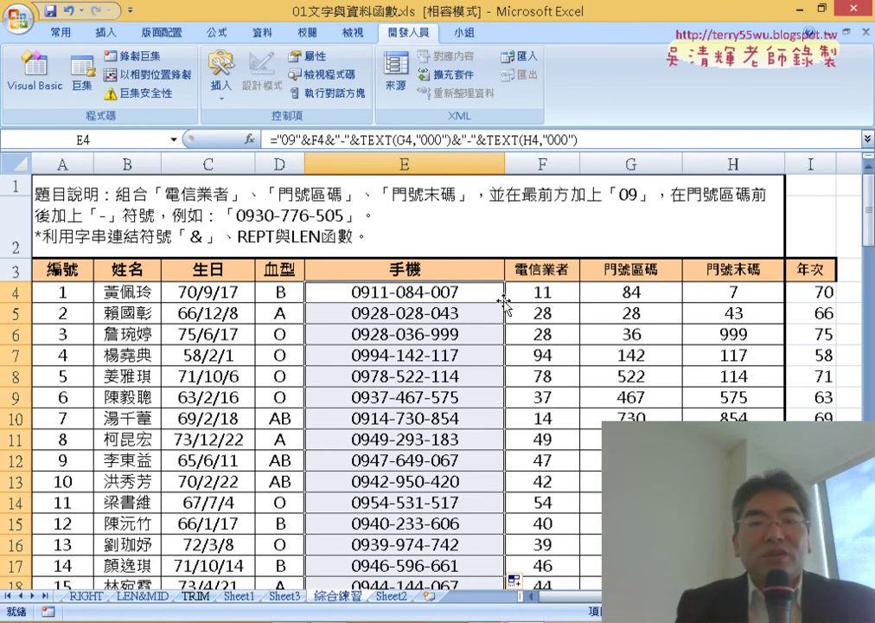
Select the phone numbers down to row 103, then undo and redo the fill to verify
{"action": "left_click", "coordinate": [717, 329]}
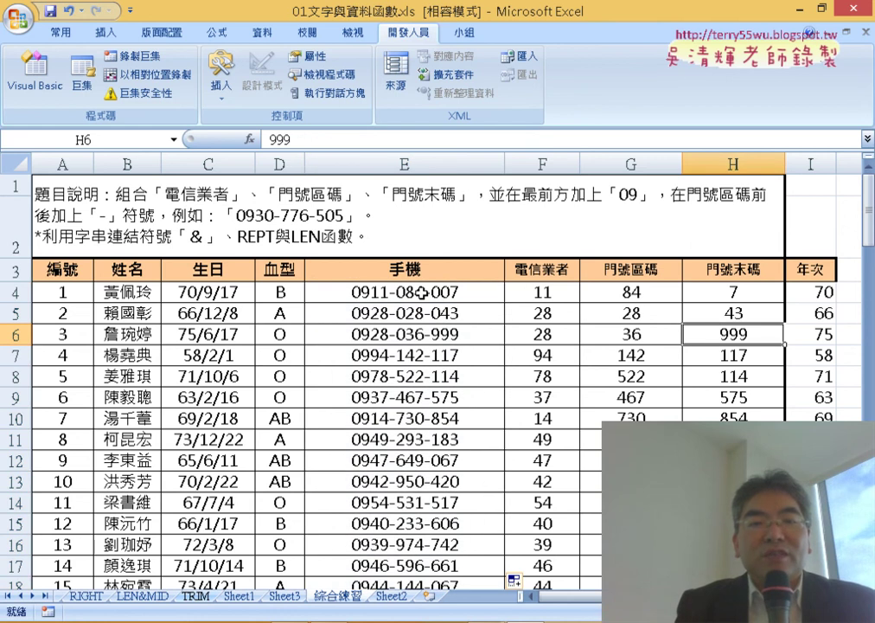
{"action": "left_click", "coordinate": [421, 292]}
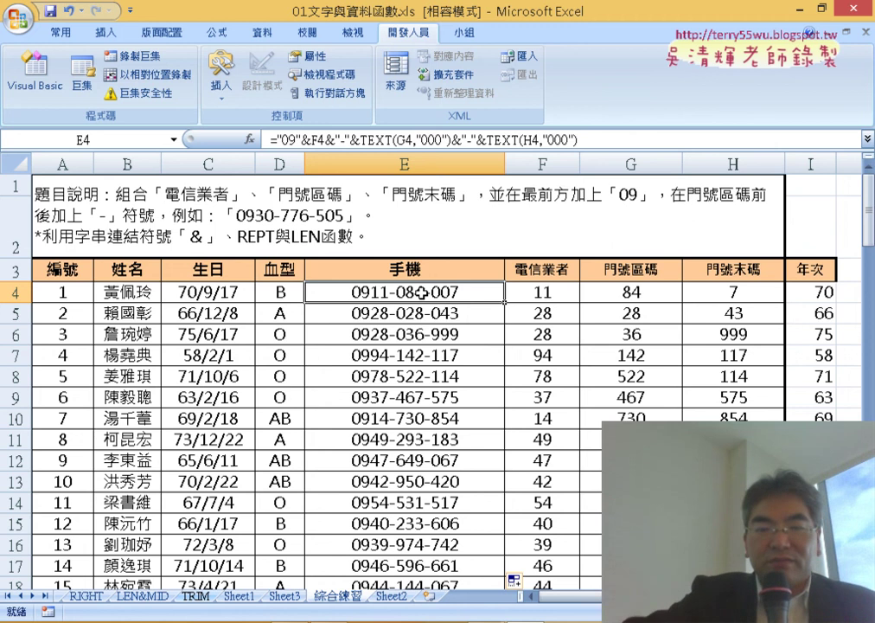
{"action": "key", "text": "ctrl+shift+Down"}
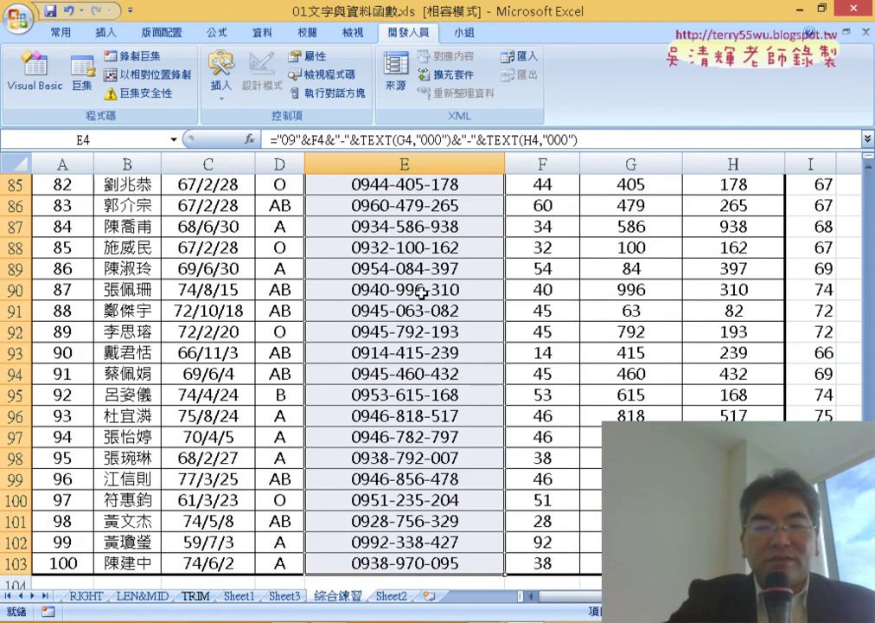
{"action": "key", "text": "ctrl+z"}
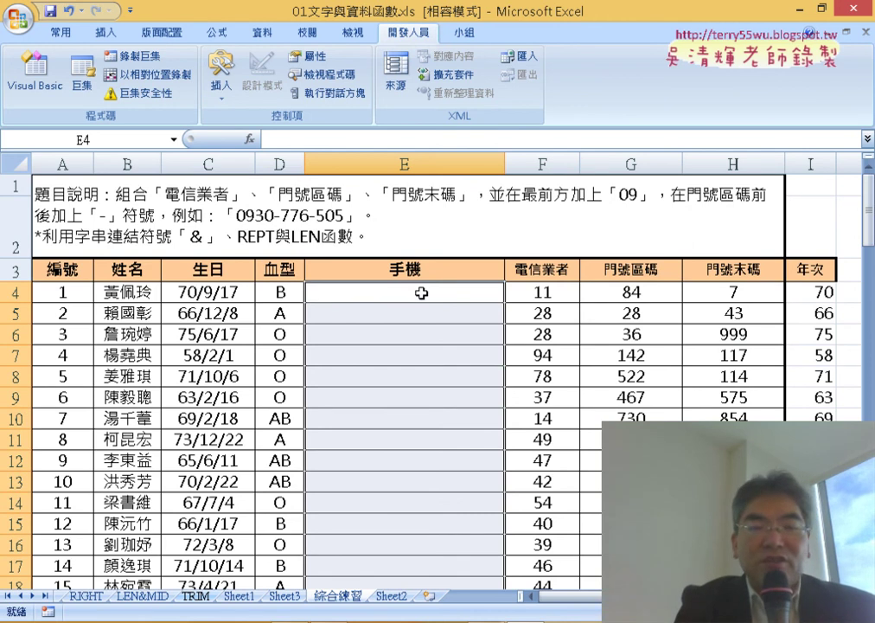
{"action": "key", "text": "ctrl+y"}
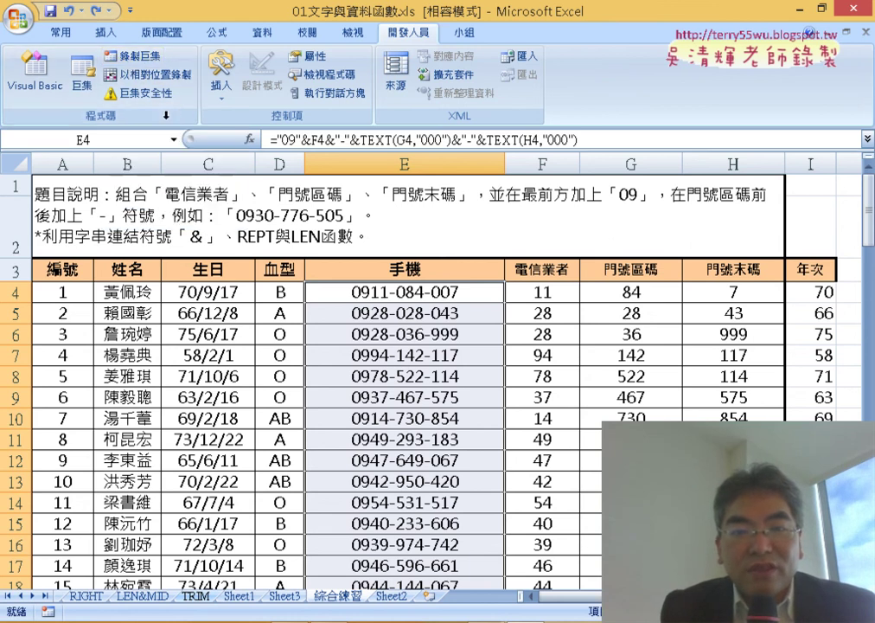
{"action": "left_click", "coordinate": [428, 294]}
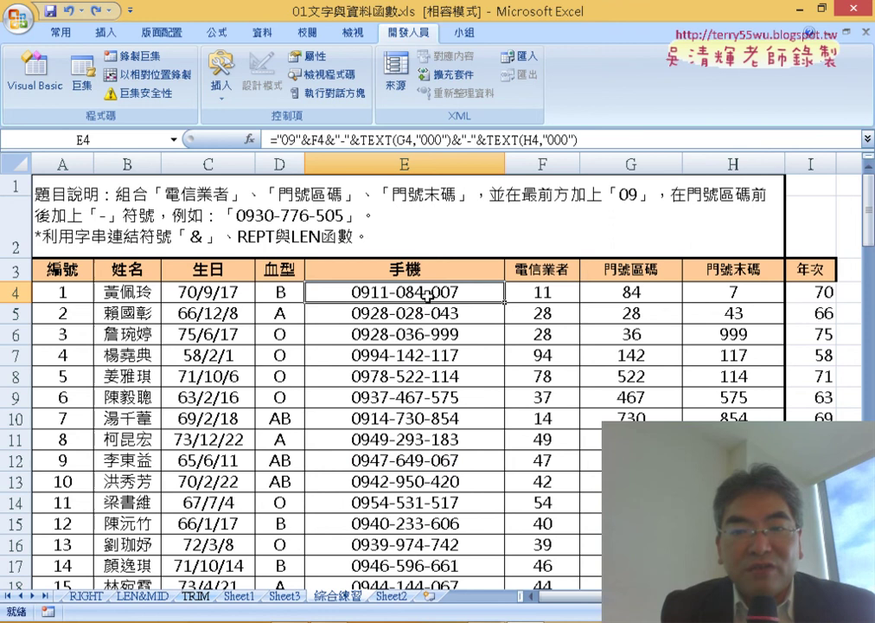
{"action": "left_click", "coordinate": [753, 316]}
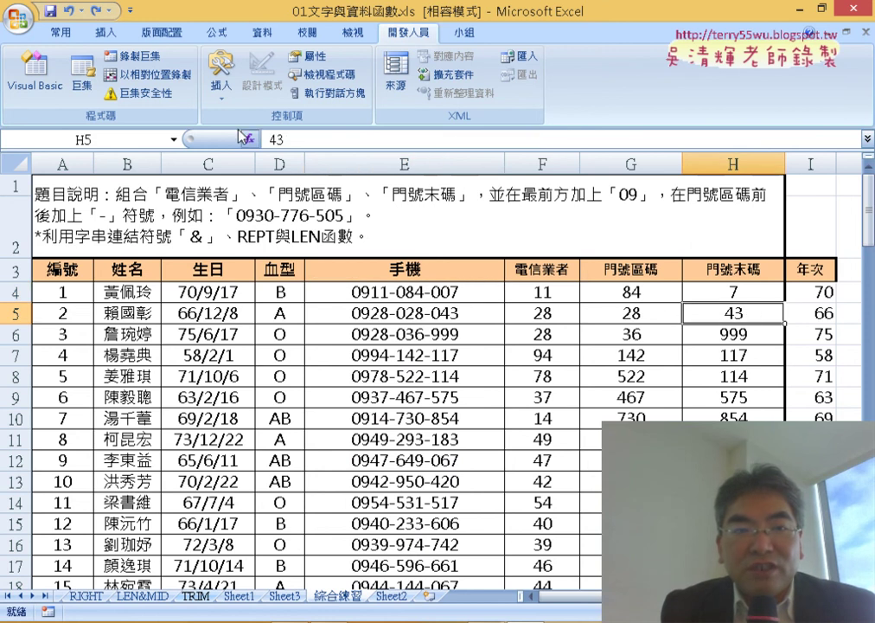
Begin recording a macro named 門號 stored in This Workbook
{"action": "left_click", "coordinate": [154, 58]}
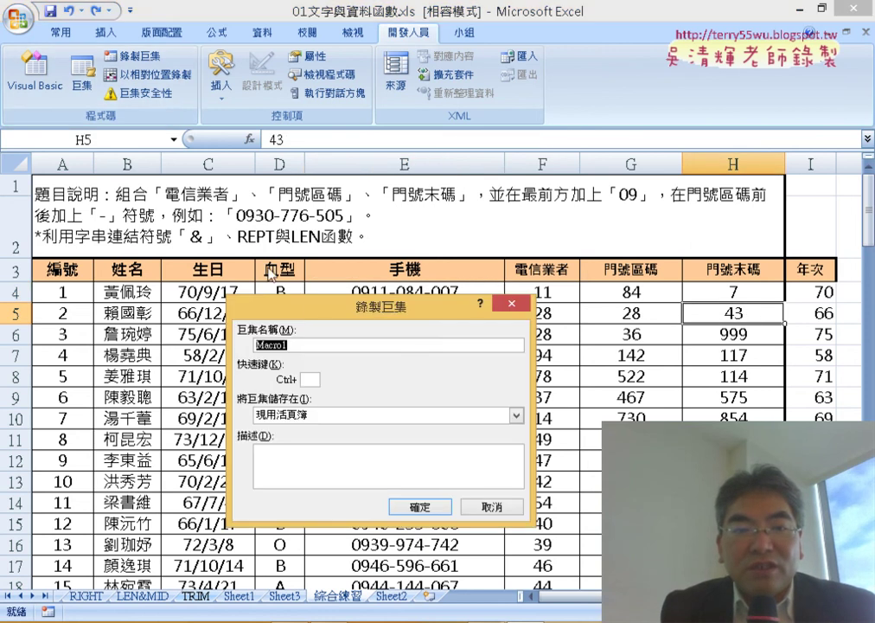
{"action": "left_click_drag", "start_coordinate": [311, 318], "coordinate": [207, 100]}
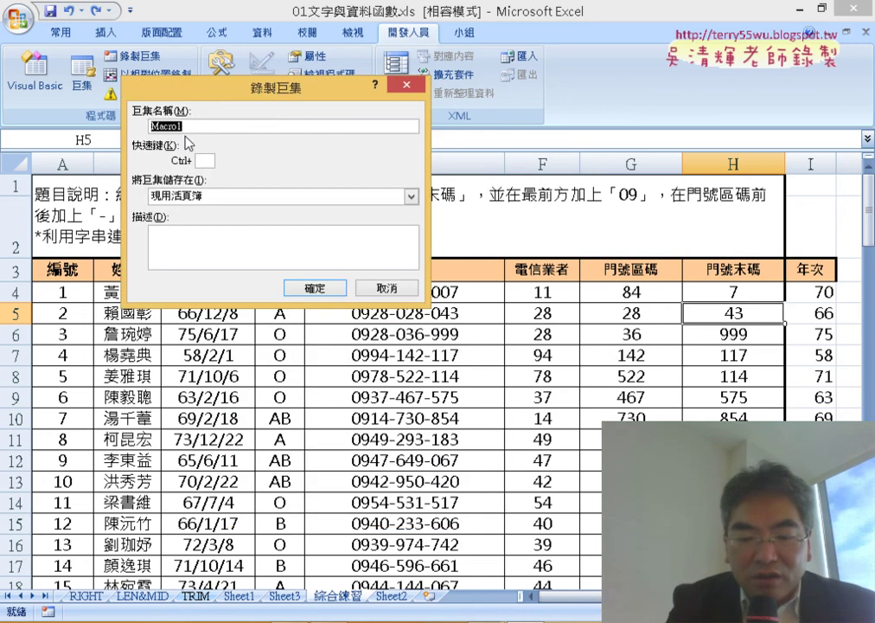
{"action": "type", "text": "門"}
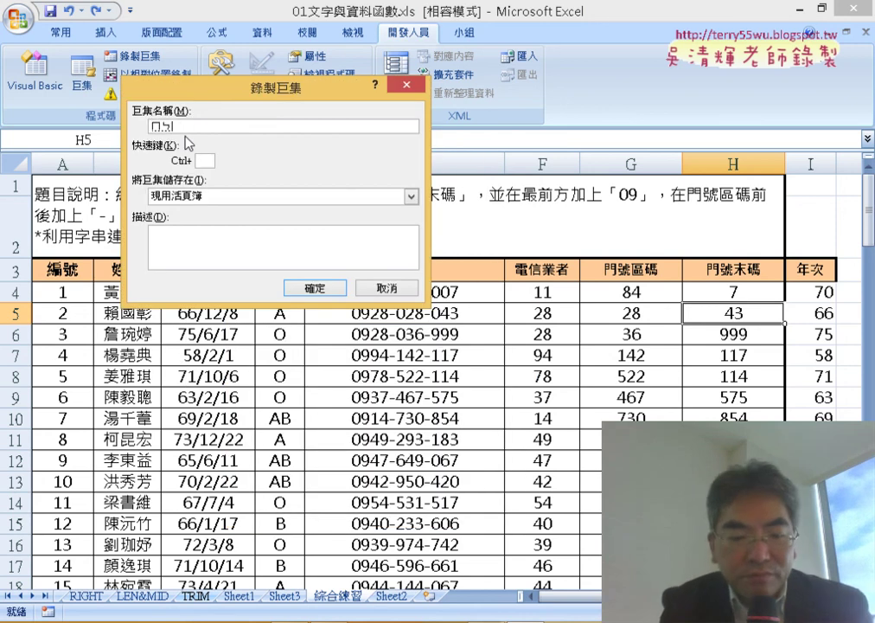
{"action": "type", "text": "號"}
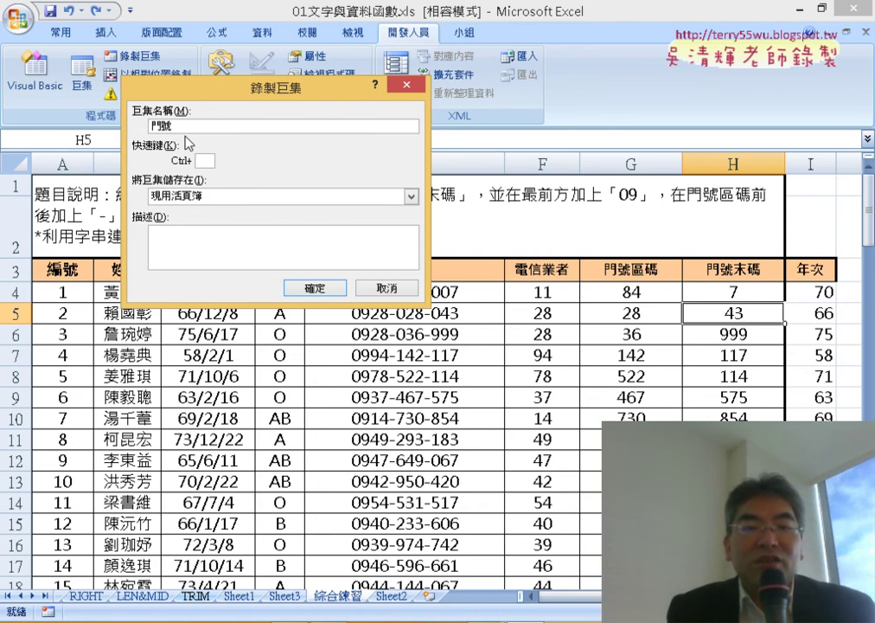
{"action": "left_click", "coordinate": [335, 290]}
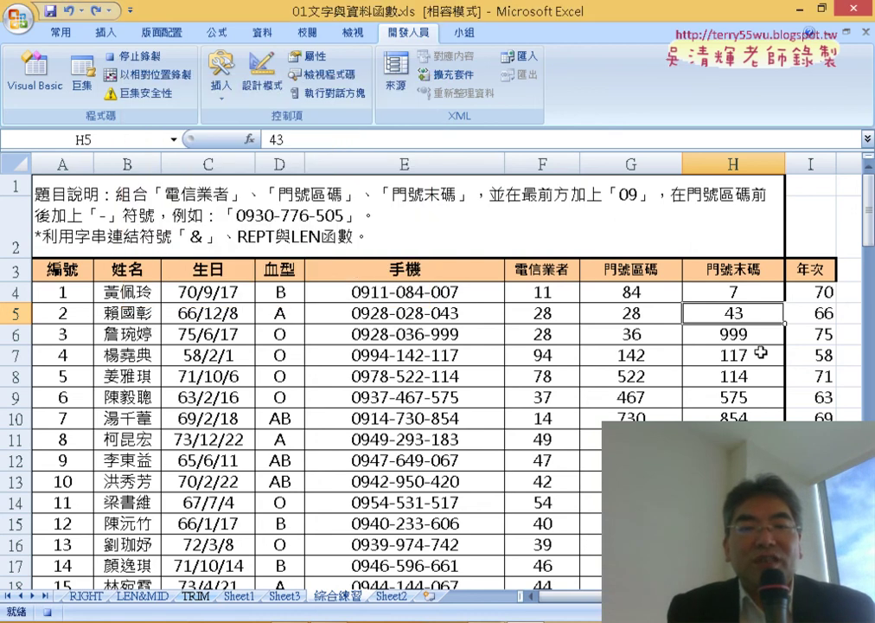
Record re-entering E4's phone formula and filling it down column E, stop, and start Macro2
{"action": "left_click", "coordinate": [394, 293]}
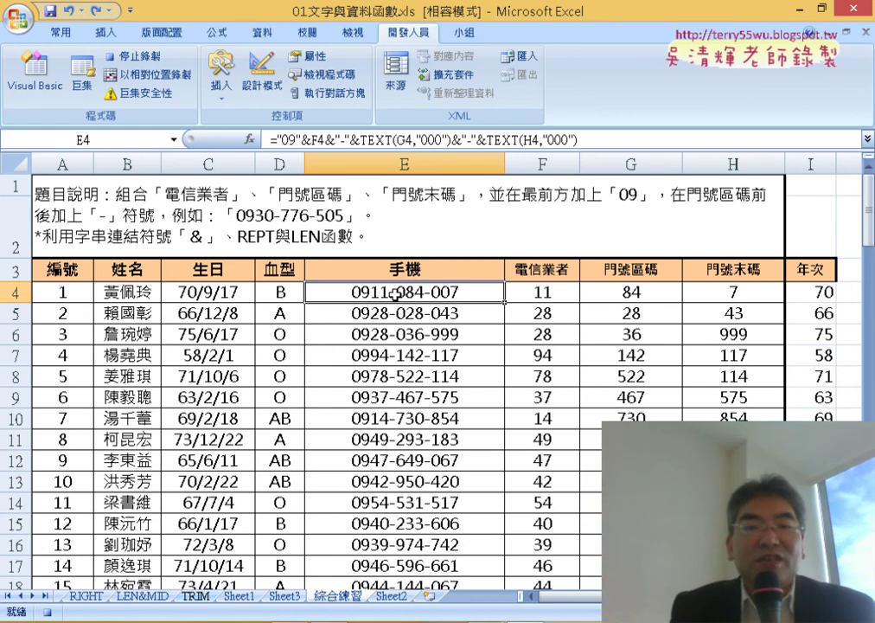
{"action": "key", "text": "F2"}
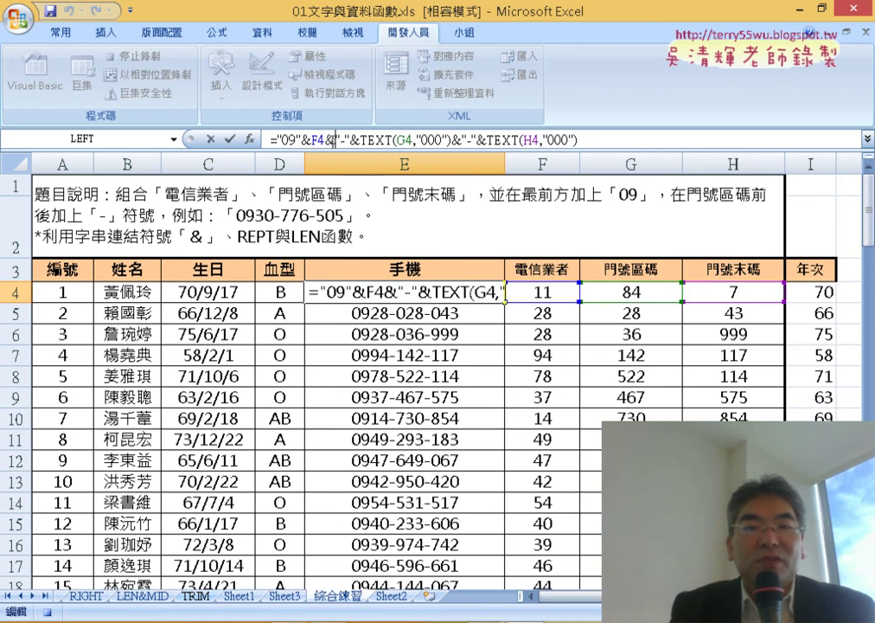
{"action": "left_click", "coordinate": [230, 138]}
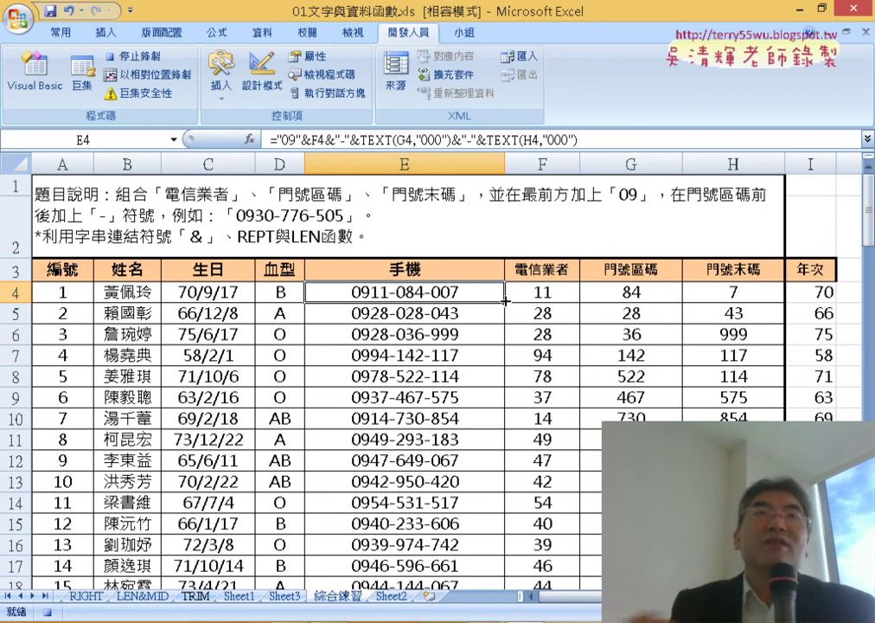
{"action": "double_click", "coordinate": [504, 300]}
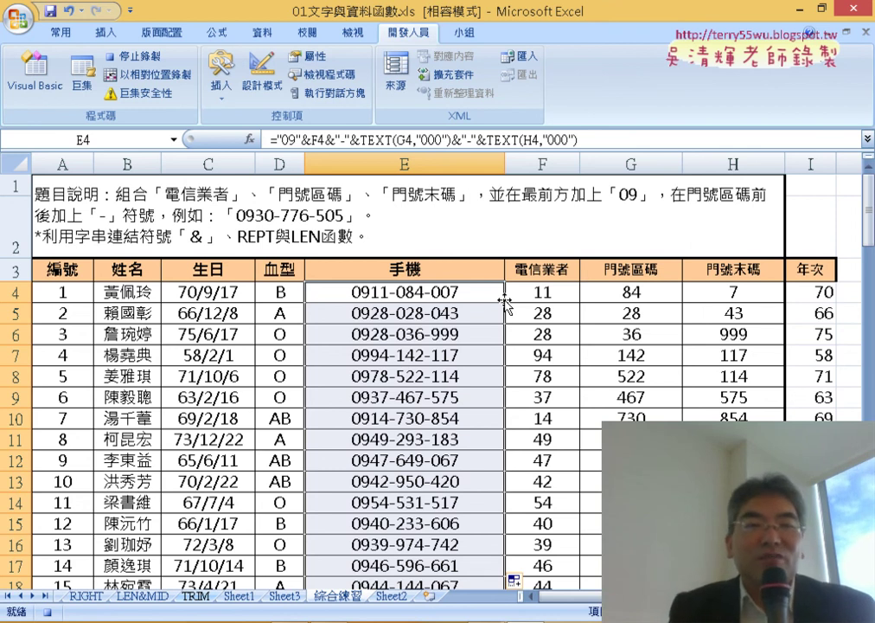
{"action": "left_click", "coordinate": [145, 58]}
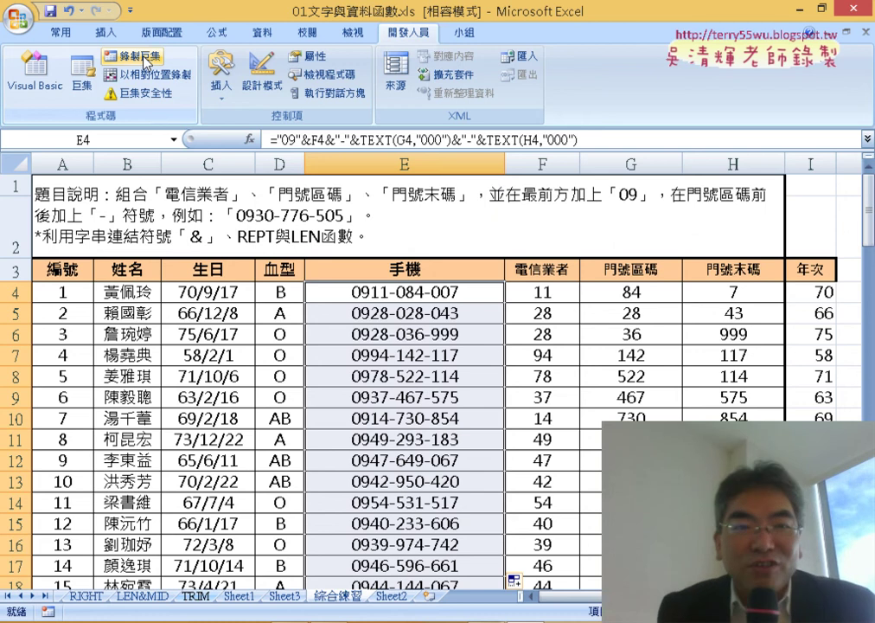
{"action": "left_click", "coordinate": [145, 57]}
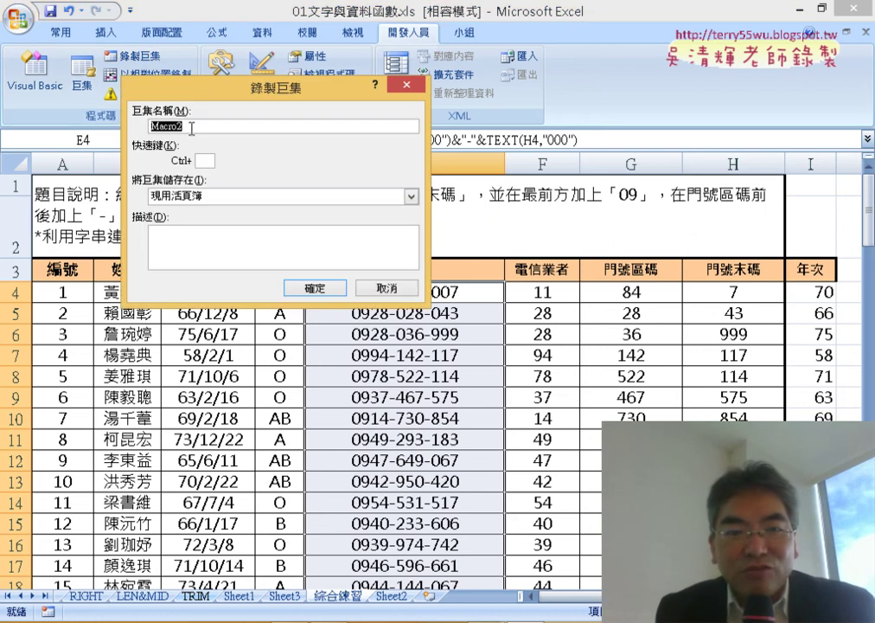
With H5 selected, start recording a new macro named 清除
{"action": "left_click", "coordinate": [383, 288]}
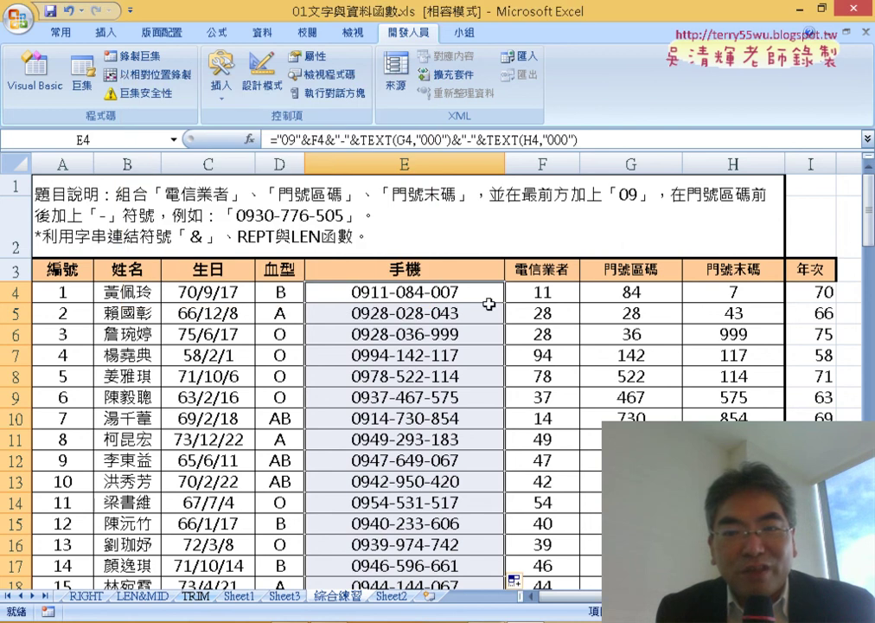
{"action": "left_click", "coordinate": [717, 313]}
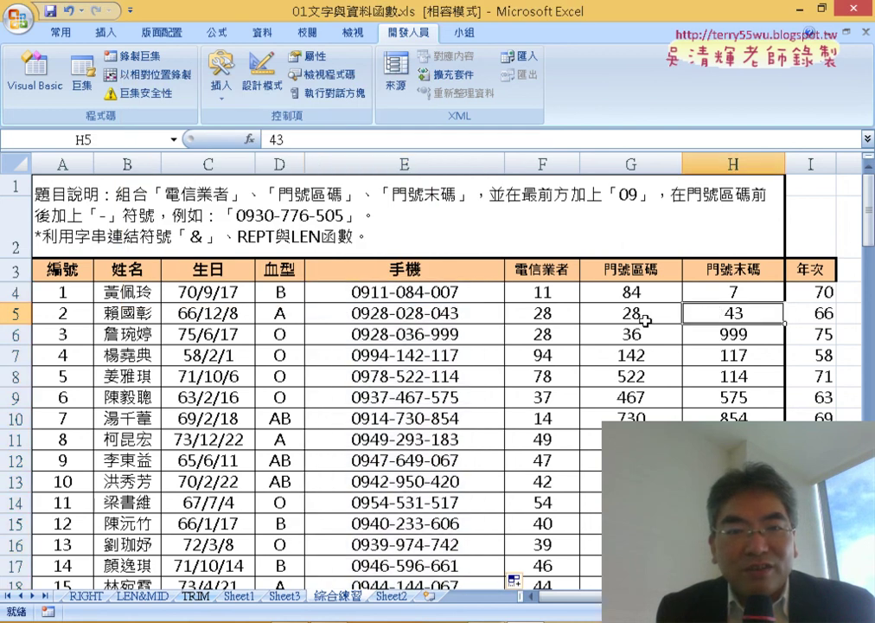
{"action": "left_click", "coordinate": [147, 58]}
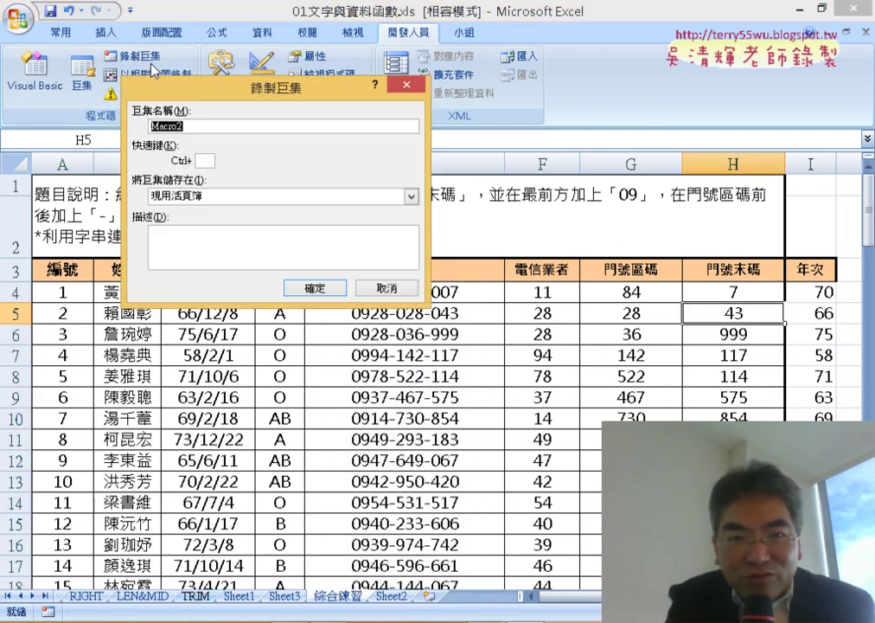
{"action": "type", "text": "清"}
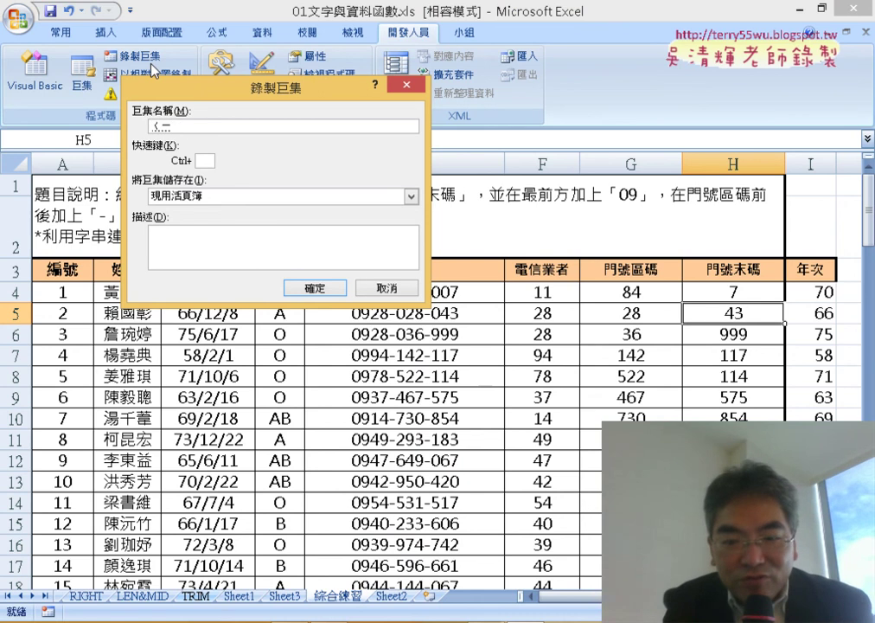
{"action": "type", "text": "除"}
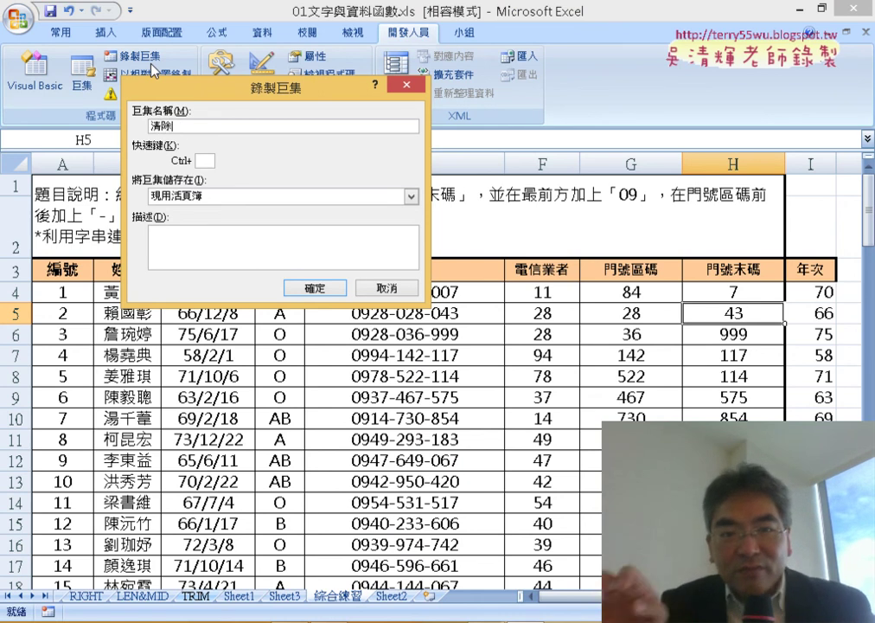
{"action": "key", "text": "Return"}
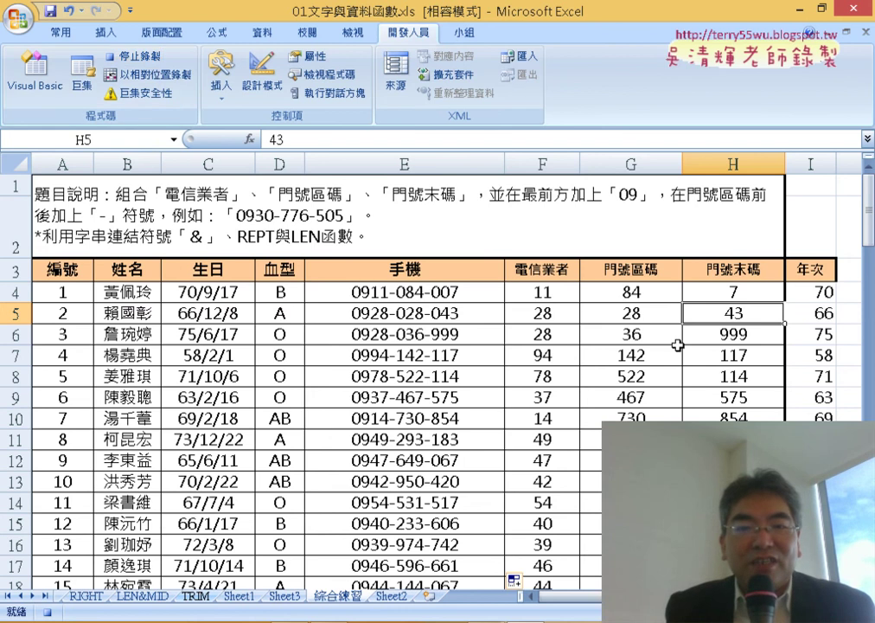
Clear the phone numbers from E4:E103 and stop recording the 清除 macro
{"action": "left_click", "coordinate": [430, 295]}
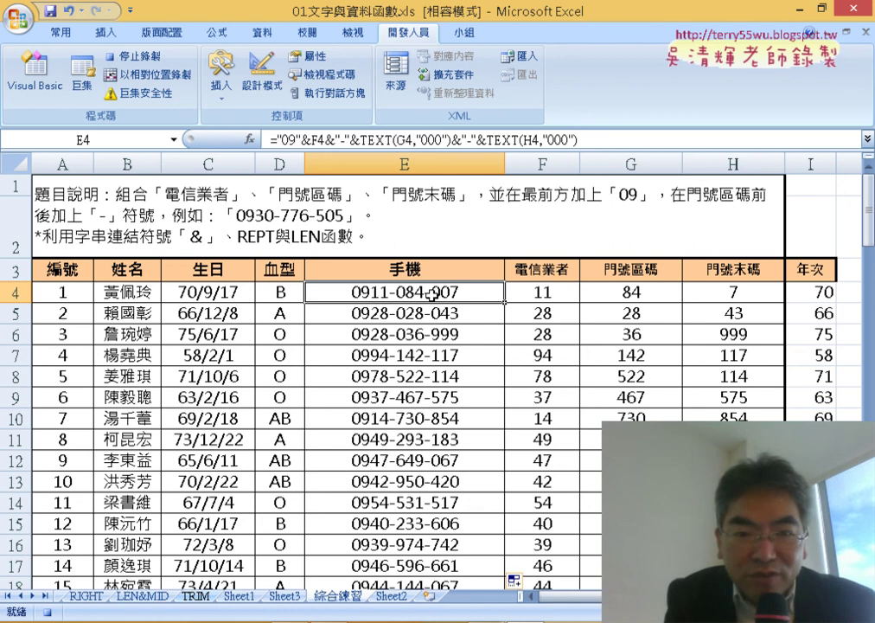
{"action": "key", "text": "ctrl+shift+Down"}
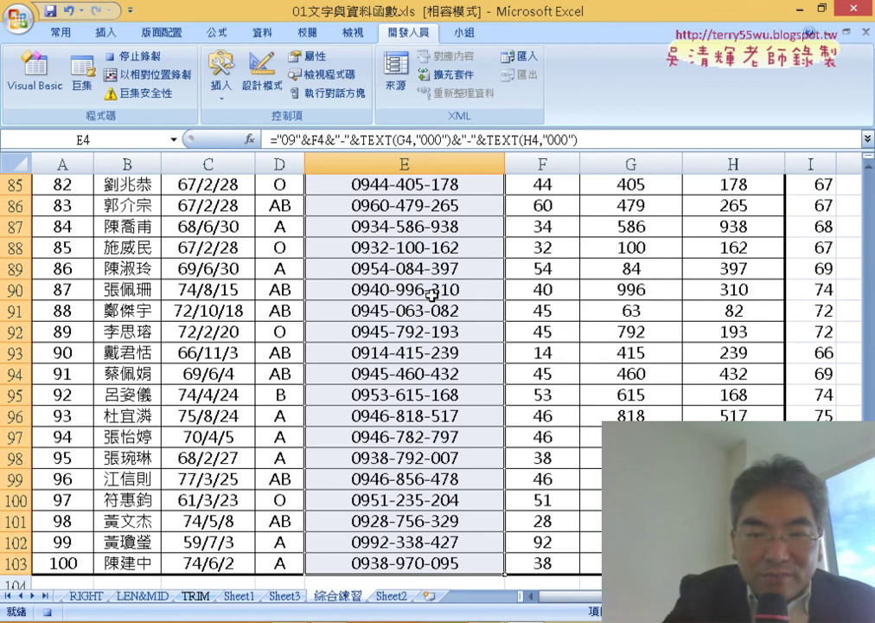
{"action": "key", "text": "ctrl+z"}
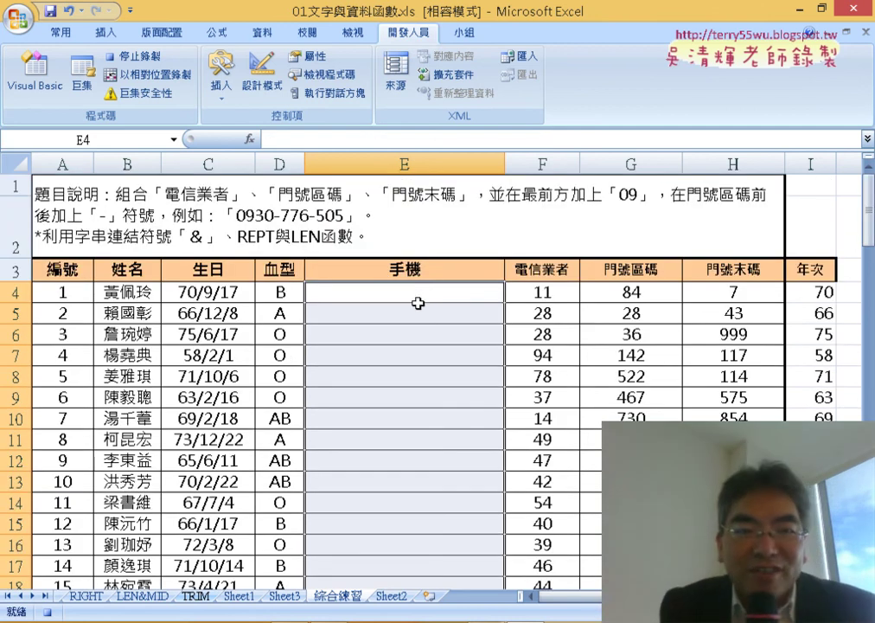
{"action": "left_click", "coordinate": [147, 58]}
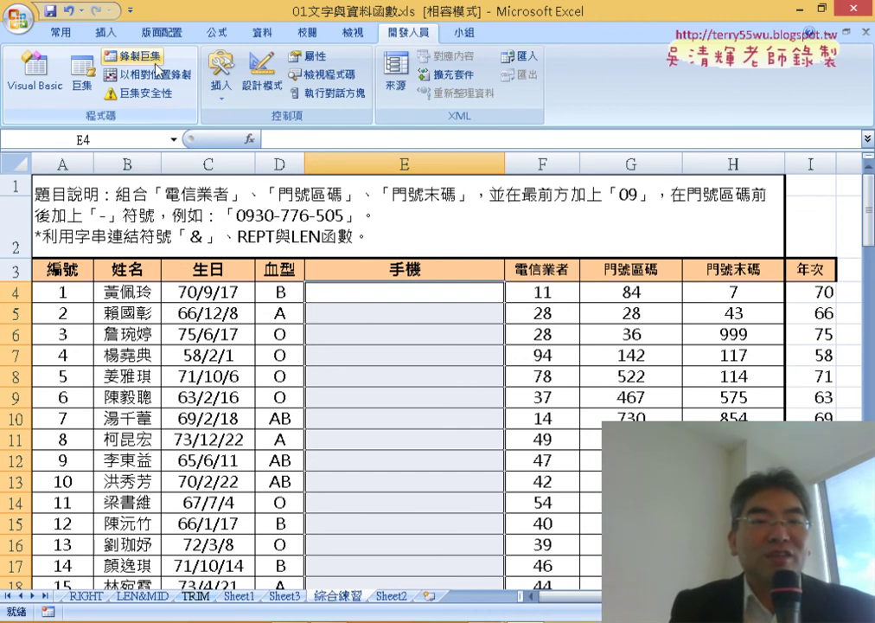
{"action": "left_click", "coordinate": [80, 83]}
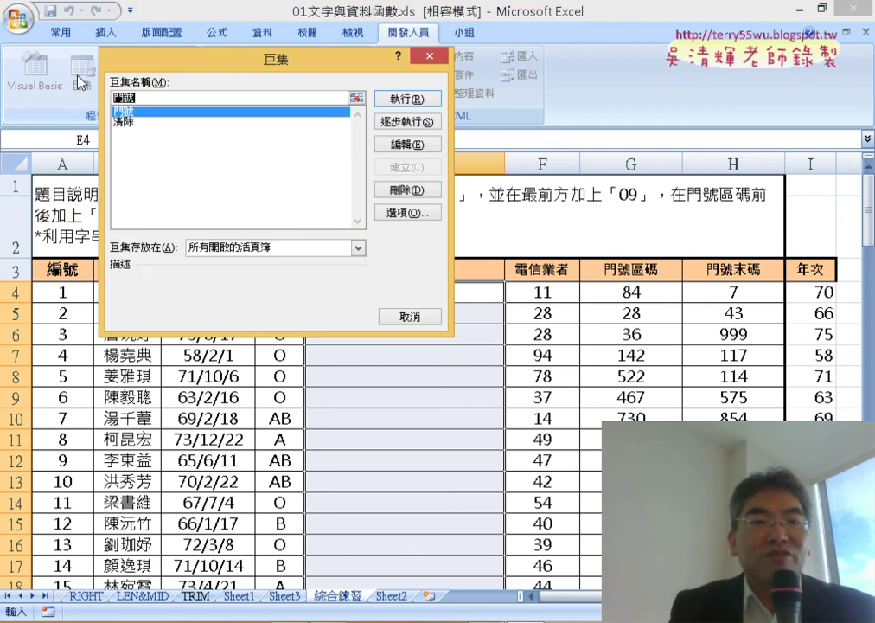
{"action": "left_click_drag", "start_coordinate": [196, 53], "coordinate": [590, 27]}
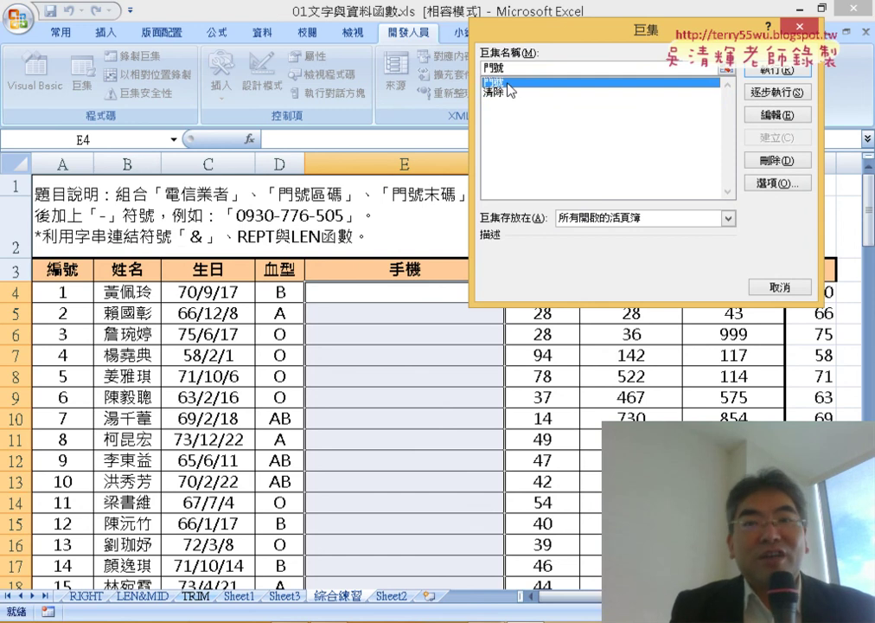
{"action": "left_click", "coordinate": [781, 71]}
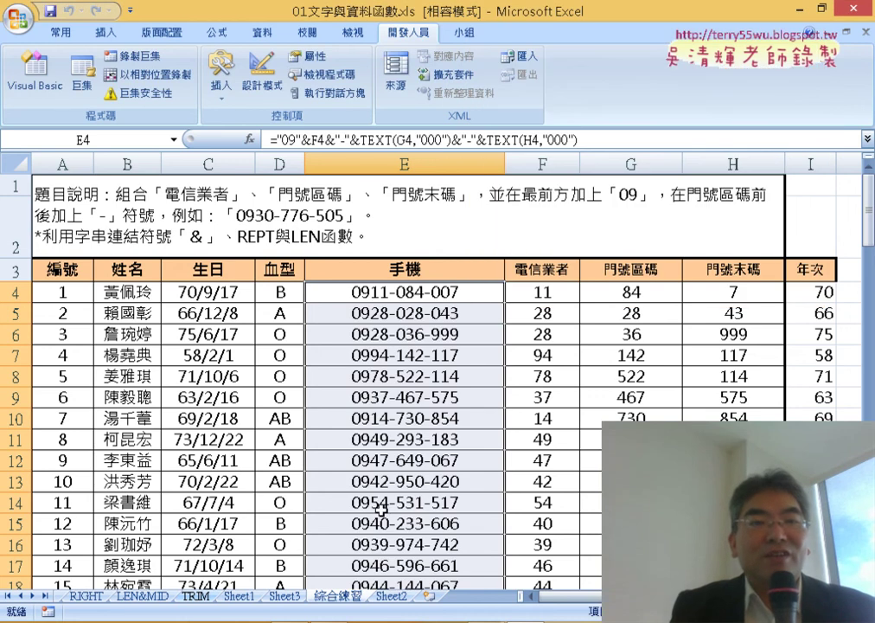
{"action": "left_click", "coordinate": [82, 82]}
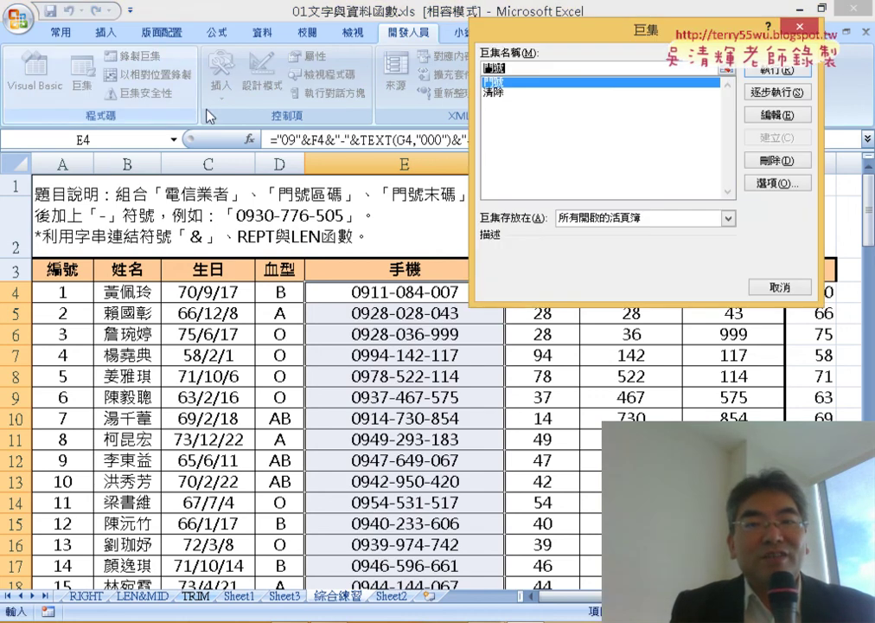
{"action": "left_click", "coordinate": [515, 92]}
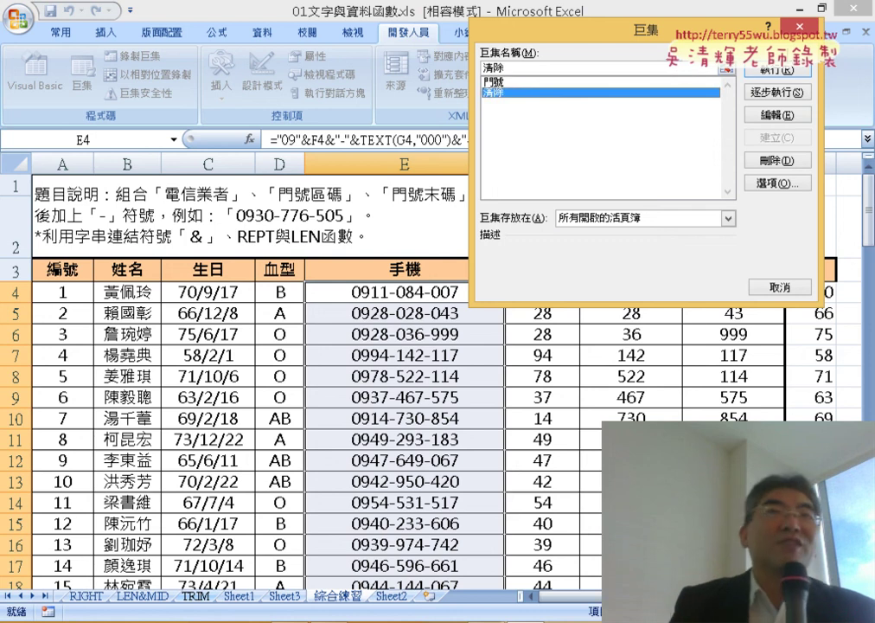
{"action": "left_click", "coordinate": [780, 72]}
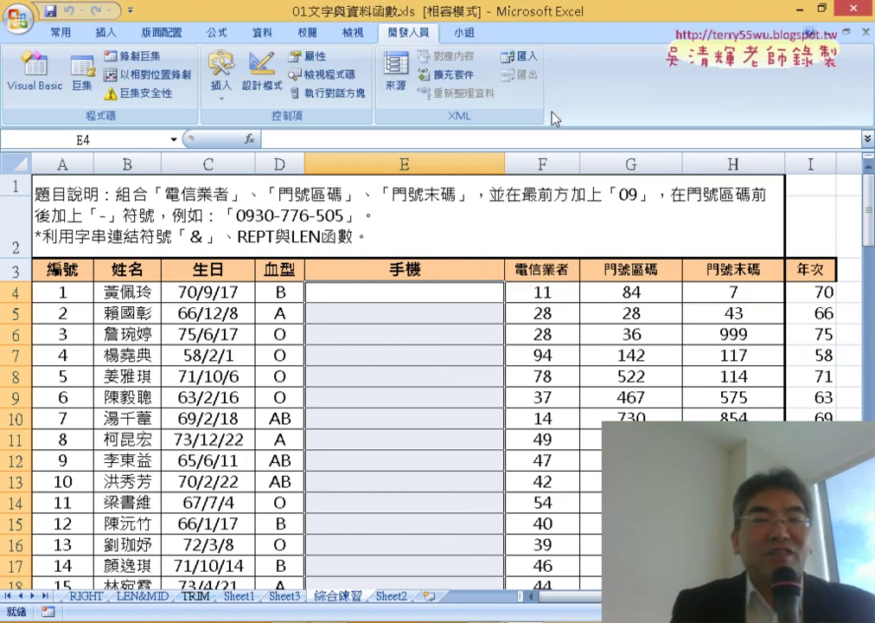
{"action": "left_click", "coordinate": [79, 82]}
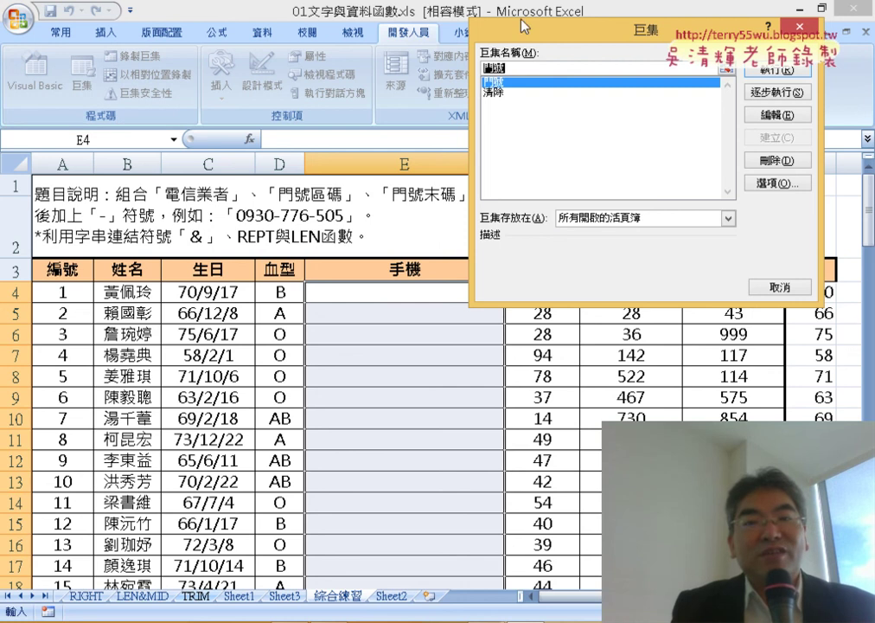
{"action": "left_click", "coordinate": [801, 27]}
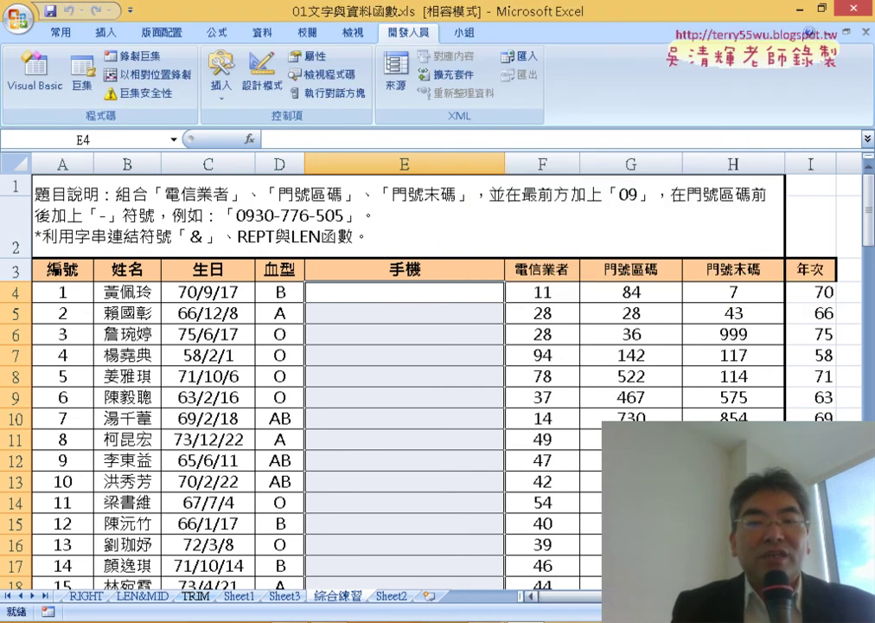
{"action": "scroll", "coordinate": [643, 315], "scroll_direction": "right", "scroll_amount": 3}
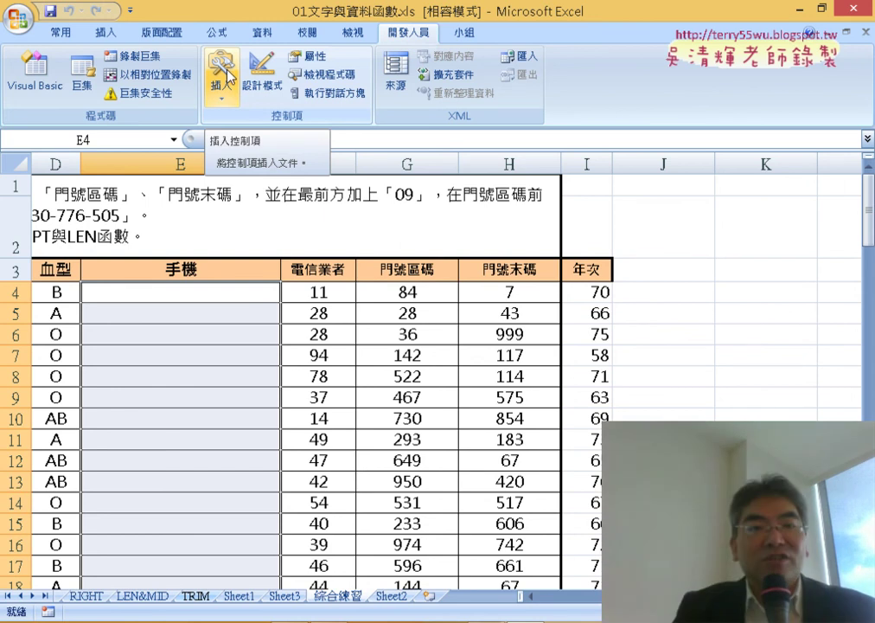
Draw a form button over columns J–K to the right of the table
{"action": "left_click", "coordinate": [229, 76]}
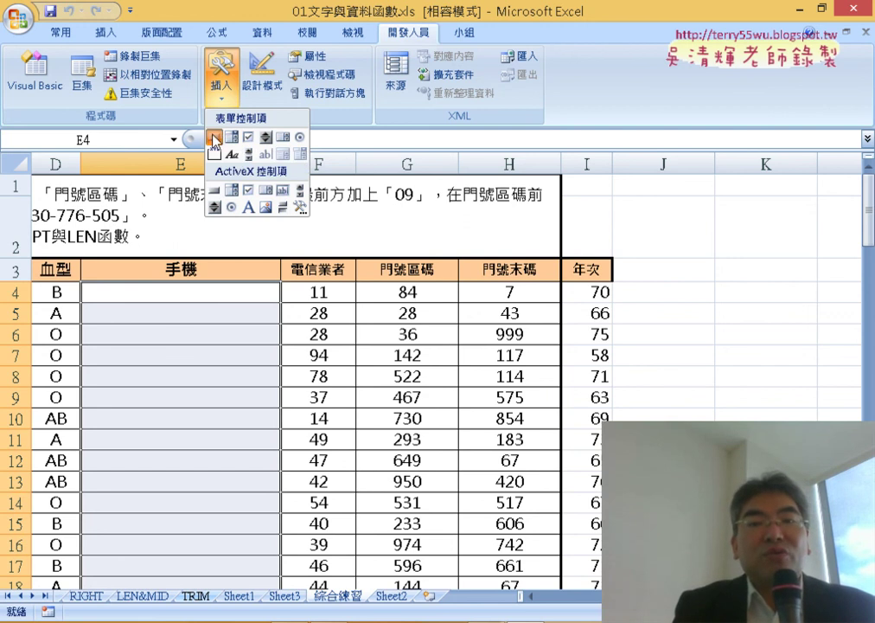
{"action": "left_click", "coordinate": [214, 139]}
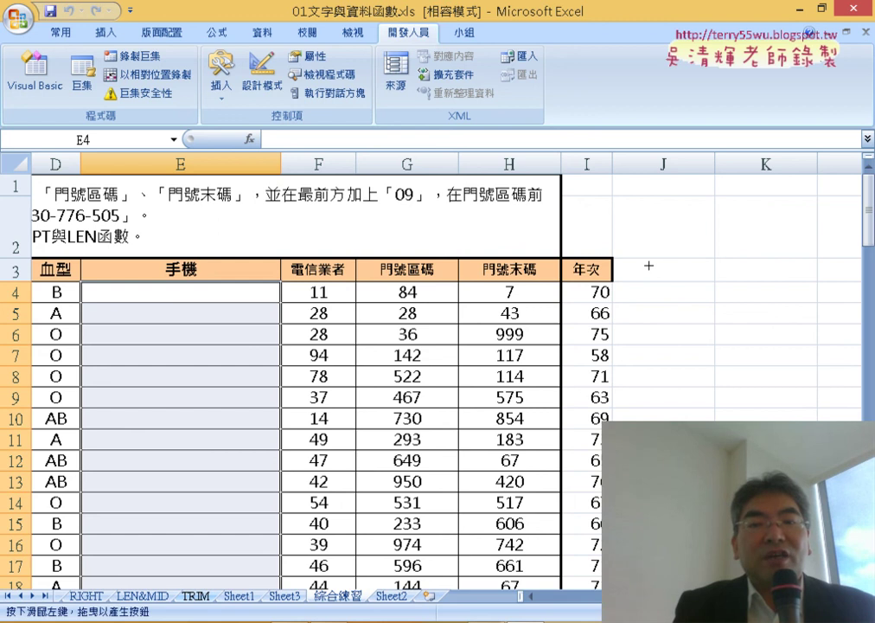
{"action": "left_click_drag", "start_coordinate": [648, 269], "coordinate": [767, 311]}
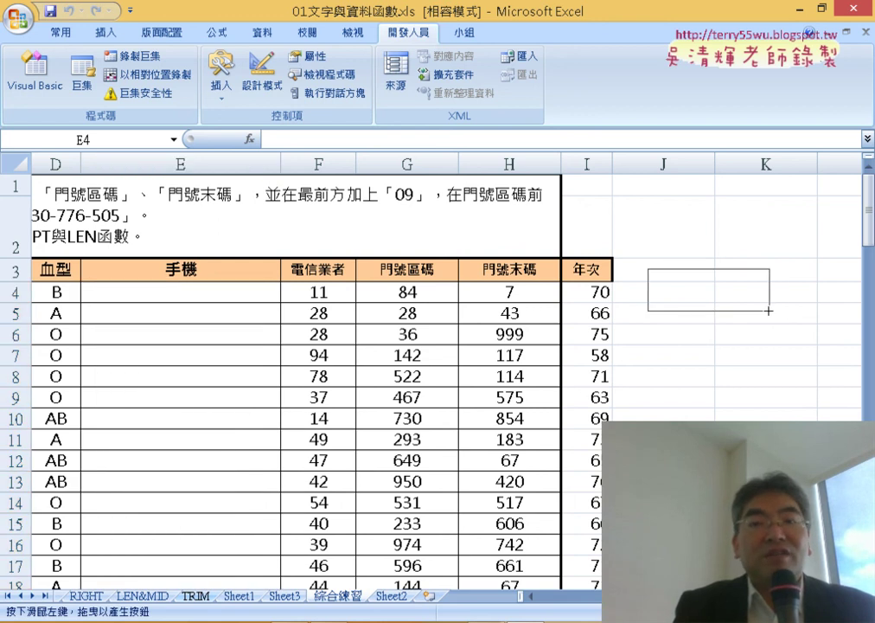
{"action": "left_click_drag", "start_coordinate": [769, 311], "coordinate": [784, 313]}
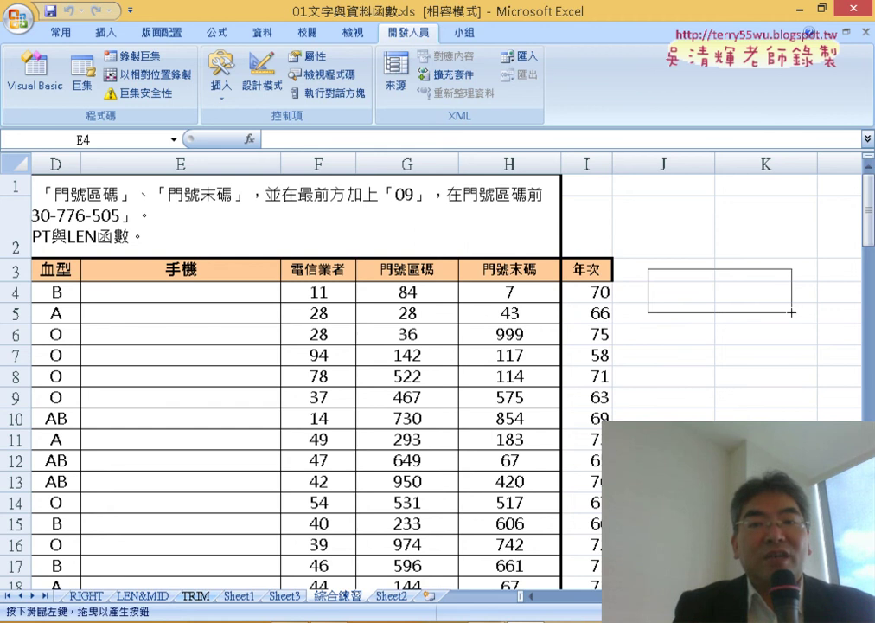
{"action": "left_click_drag", "start_coordinate": [797, 312], "coordinate": [798, 312]}
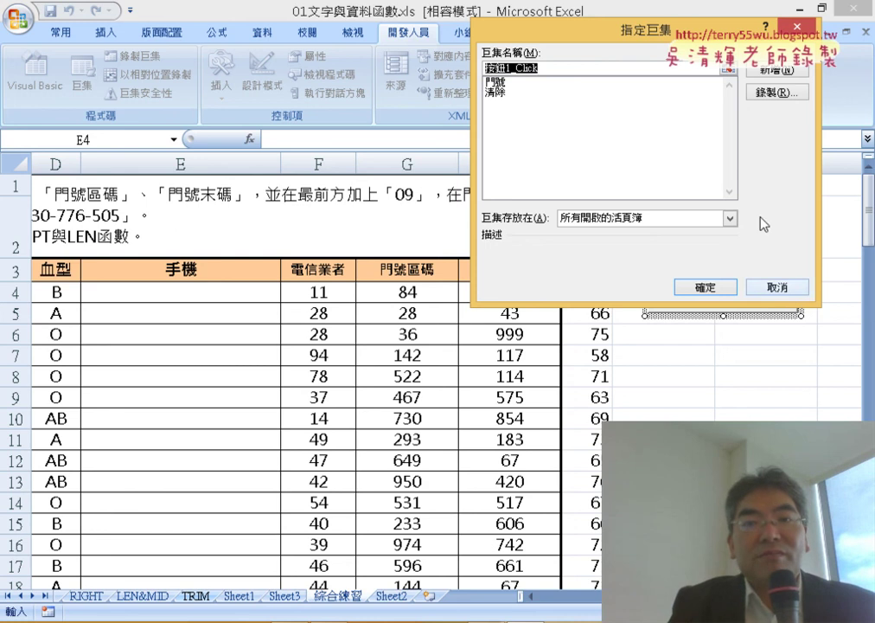
Assign the 門號 macro to the new button, copying the macro name
{"action": "left_click", "coordinate": [497, 82]}
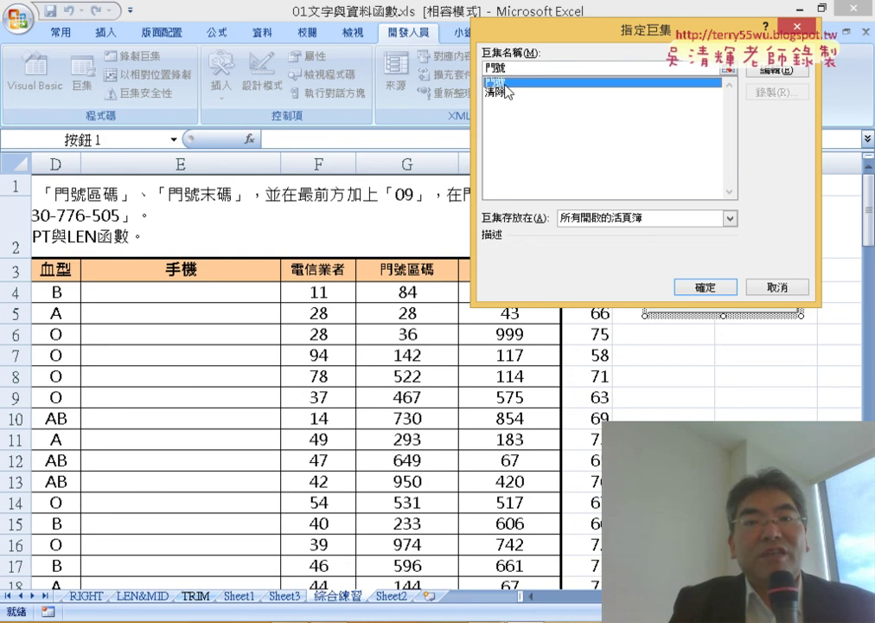
{"action": "left_click_drag", "start_coordinate": [516, 66], "coordinate": [489, 68]}
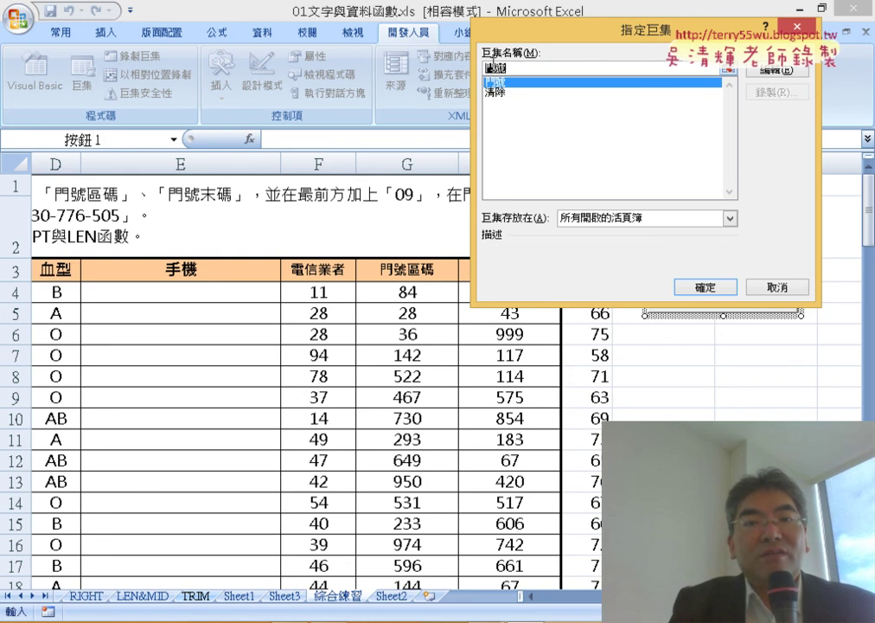
{"action": "right_click", "coordinate": [490, 66]}
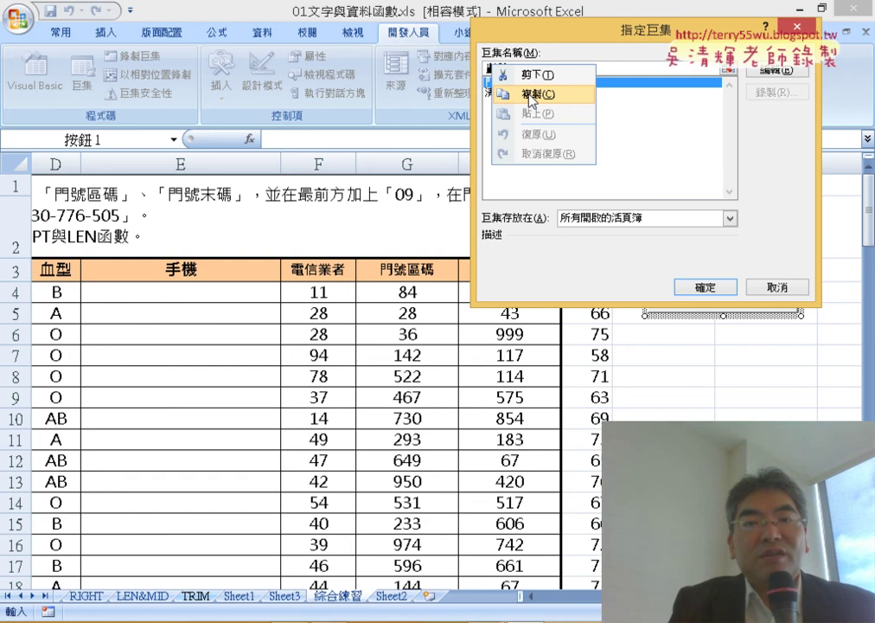
{"action": "left_click", "coordinate": [530, 94]}
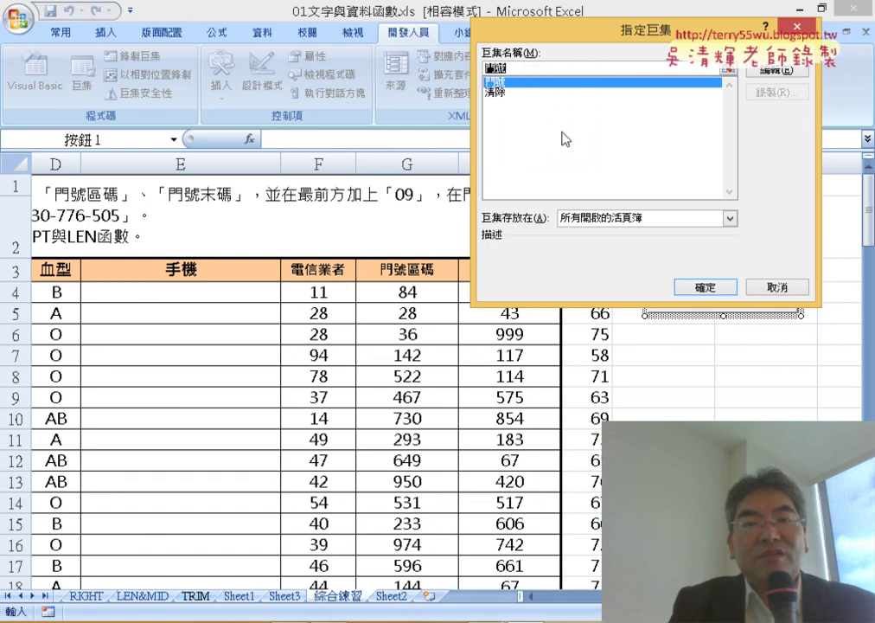
{"action": "left_click", "coordinate": [699, 288]}
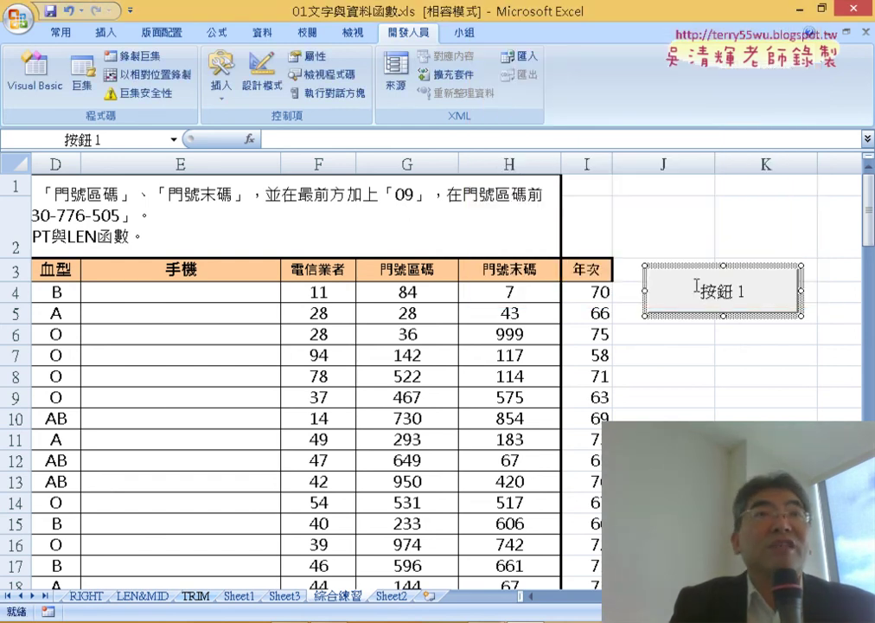
Replace the button's default caption with 門號
{"action": "left_click", "coordinate": [703, 291]}
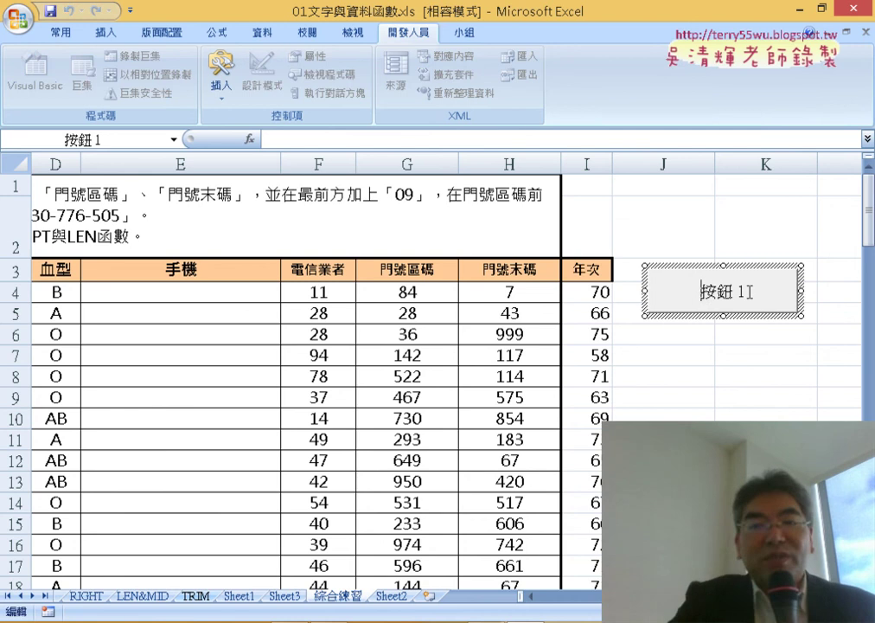
{"action": "key", "text": "Delete"}
{"action": "key", "text": "Delete"}
{"action": "key", "text": "Delete"}
{"action": "key", "text": "Delete"}
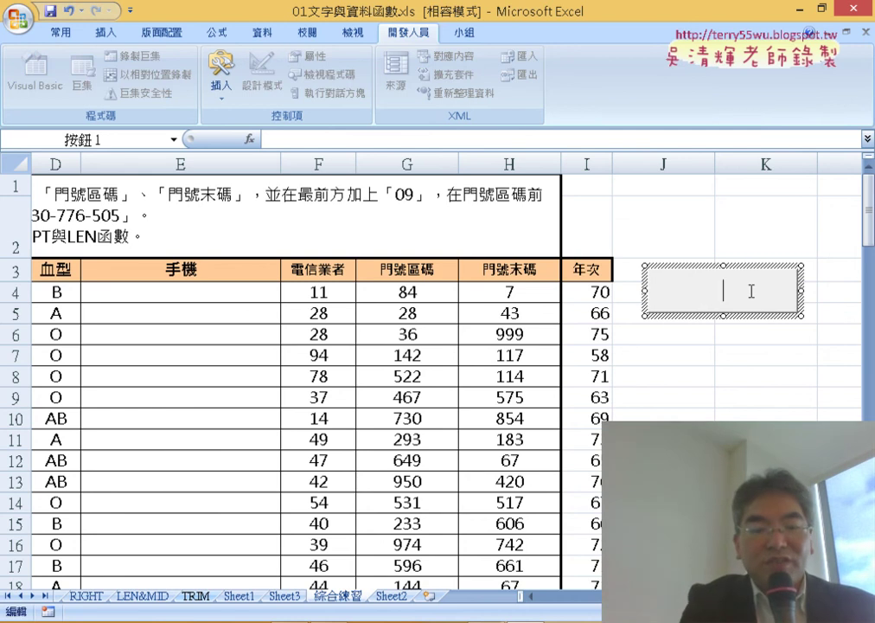
{"action": "type", "text": "門號"}
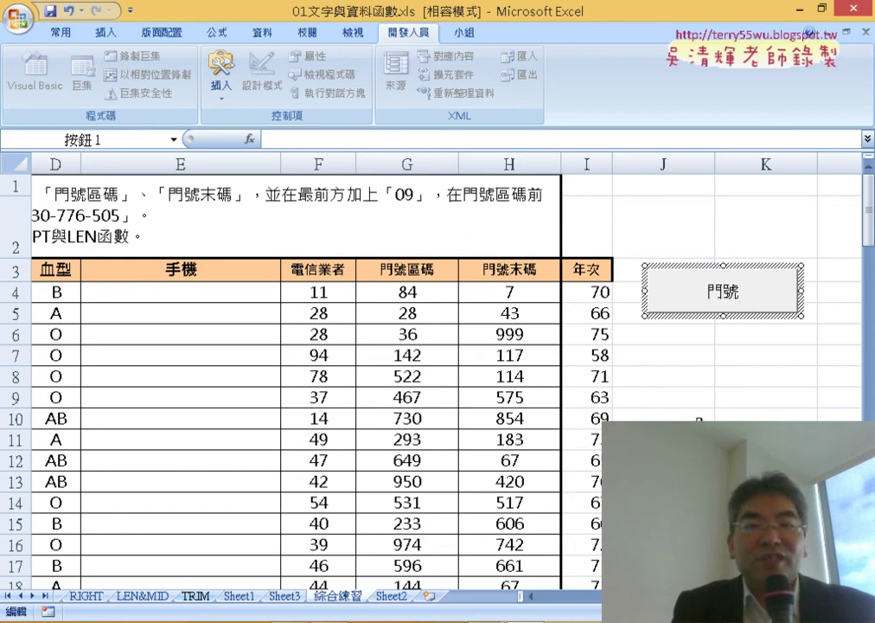
{"action": "left_click", "coordinate": [675, 415]}
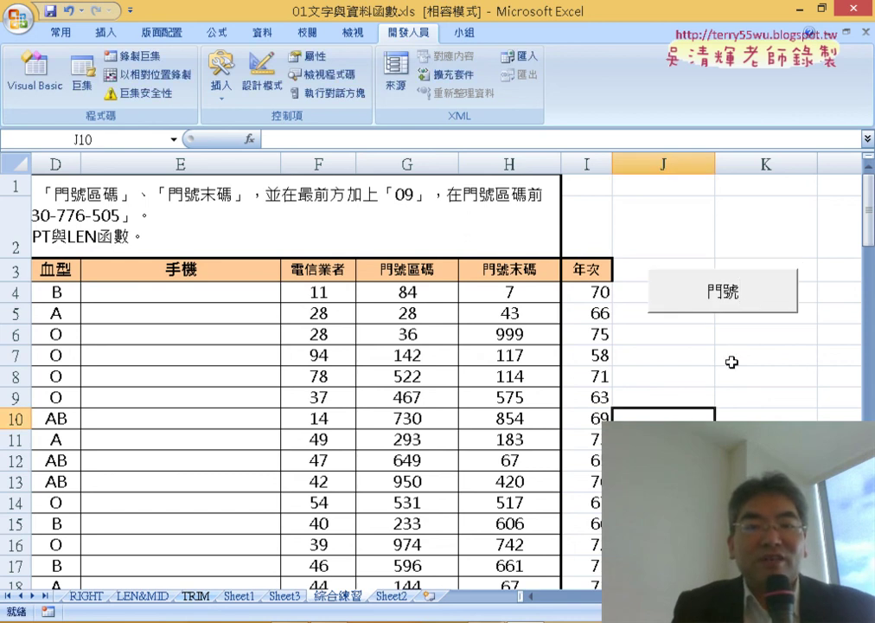
Run the 門號 button, then draw a second form button below it
{"action": "left_click", "coordinate": [742, 316]}
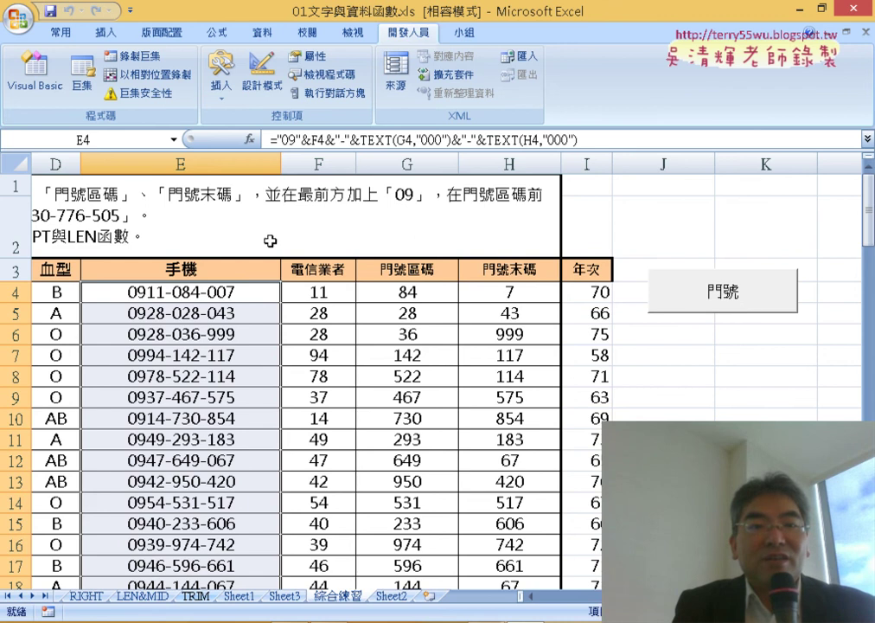
{"action": "left_click", "coordinate": [221, 82]}
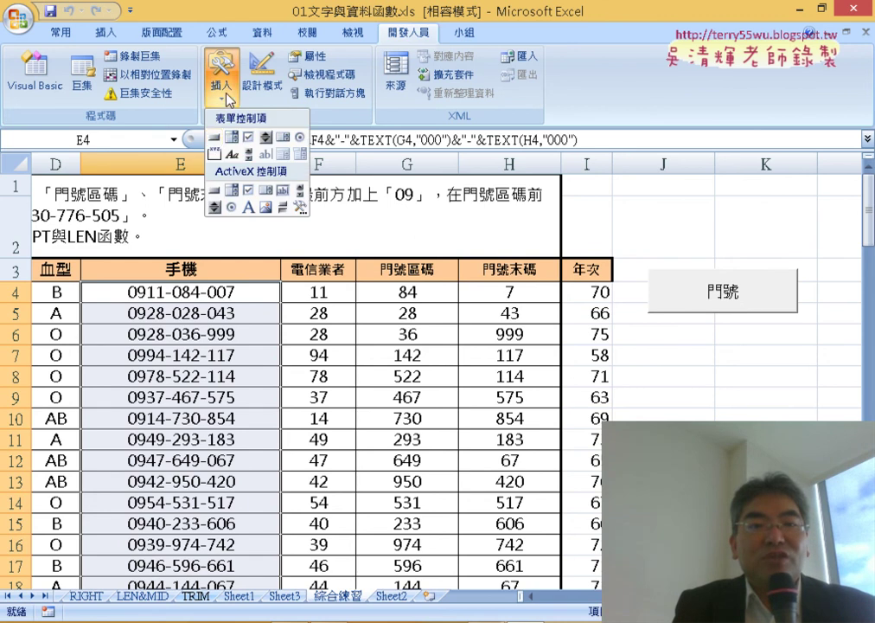
{"action": "left_click", "coordinate": [213, 136]}
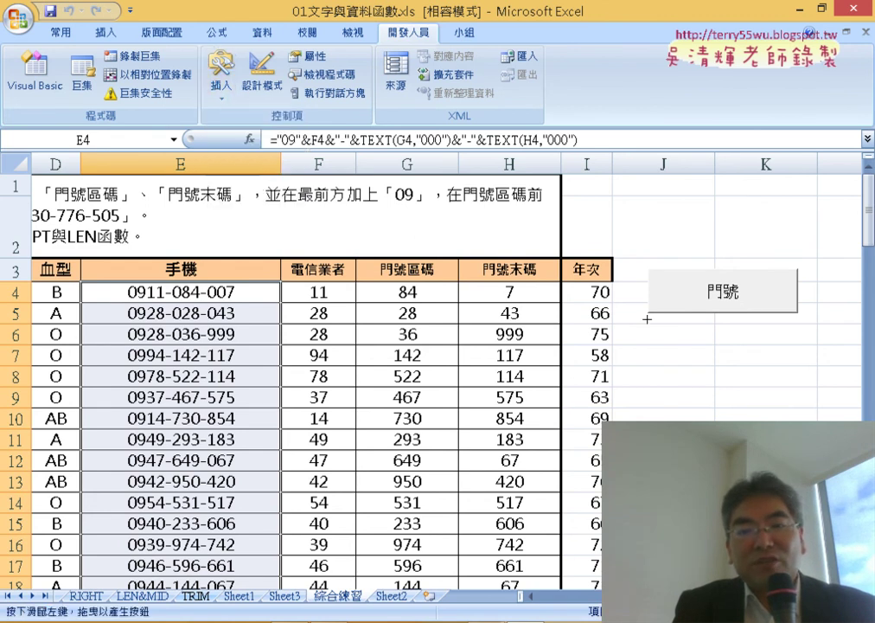
{"action": "left_click_drag", "start_coordinate": [650, 324], "coordinate": [797, 377]}
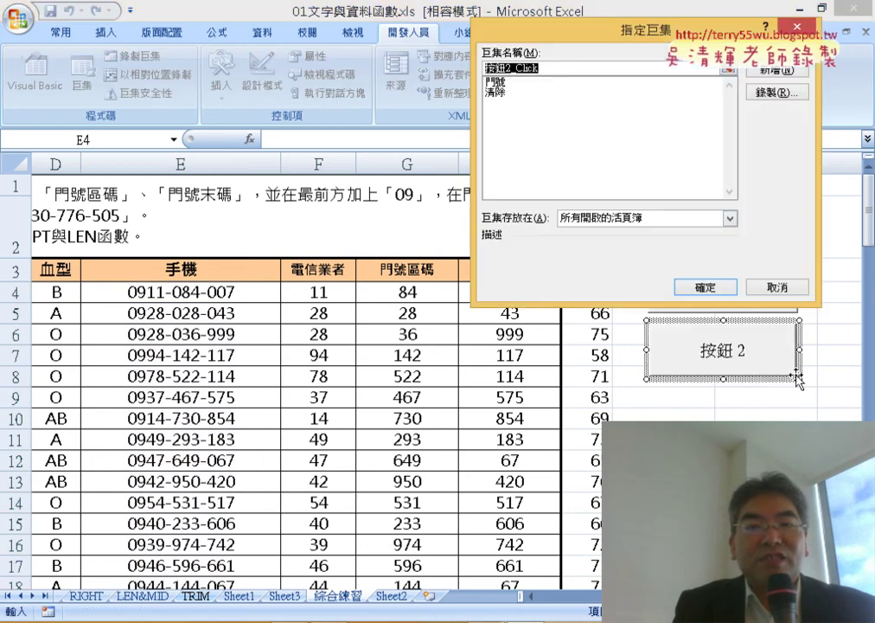
Assign the 清除 macro to the new button and erase its 按鈕 2 caption
{"action": "left_click", "coordinate": [510, 91]}
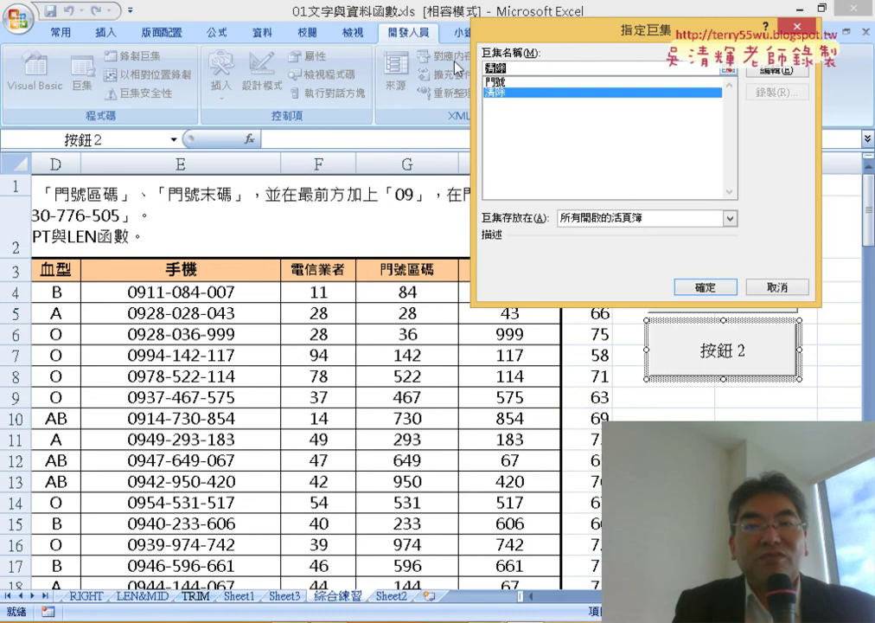
{"action": "right_click", "coordinate": [510, 70]}
{"action": "left_click", "coordinate": [548, 98]}
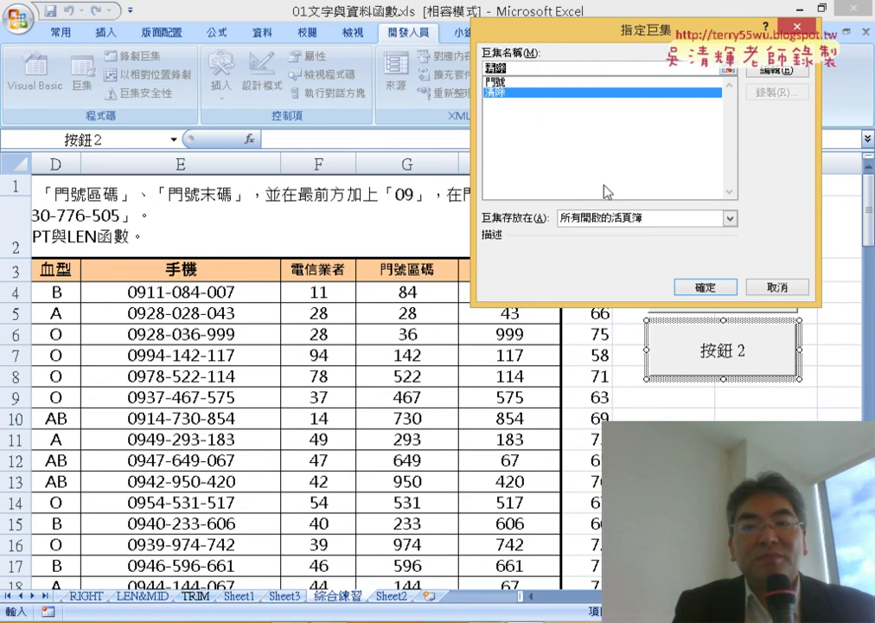
{"action": "left_click", "coordinate": [716, 290]}
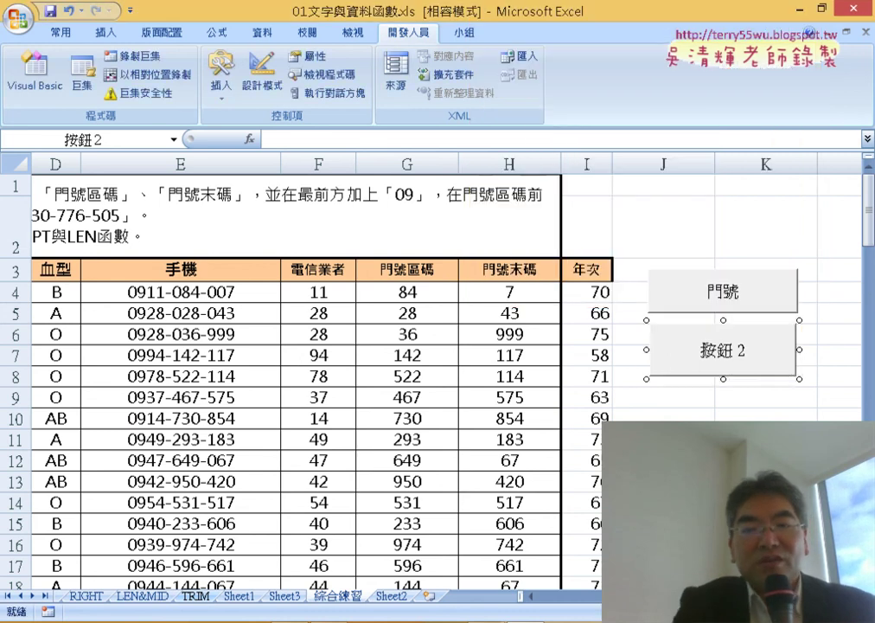
{"action": "key", "text": "Delete"}
{"action": "key", "text": "Delete"}
{"action": "key", "text": "Delete"}
{"action": "key", "text": "Delete"}
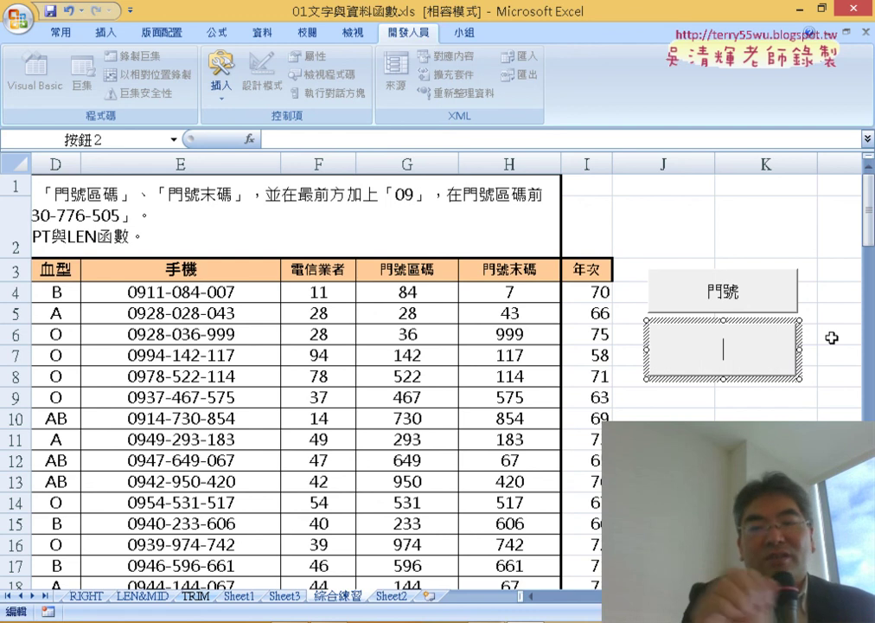
Caption the second button 清除, then test clearing and refilling the 手機 column
{"action": "type", "text": "清除"}
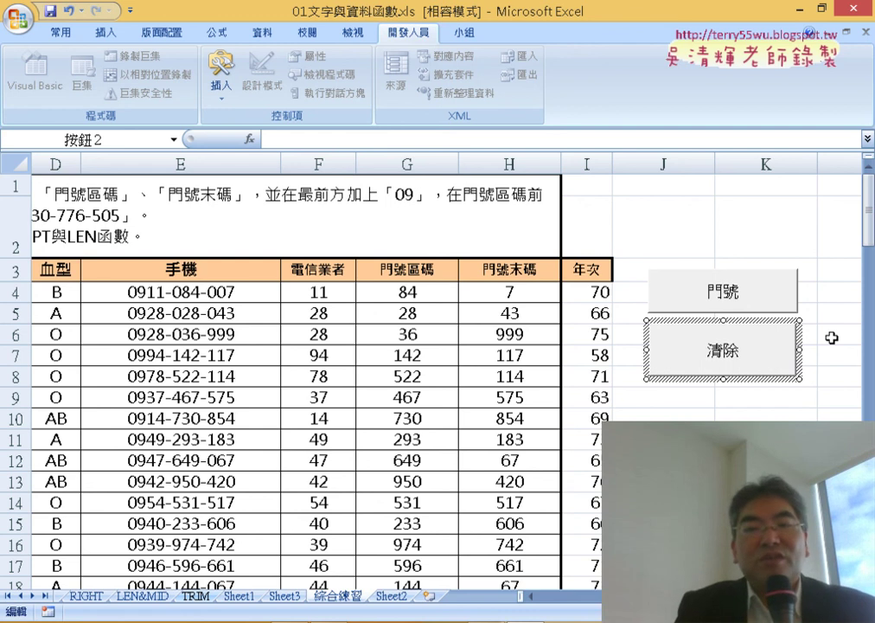
{"action": "left_click", "coordinate": [766, 439]}
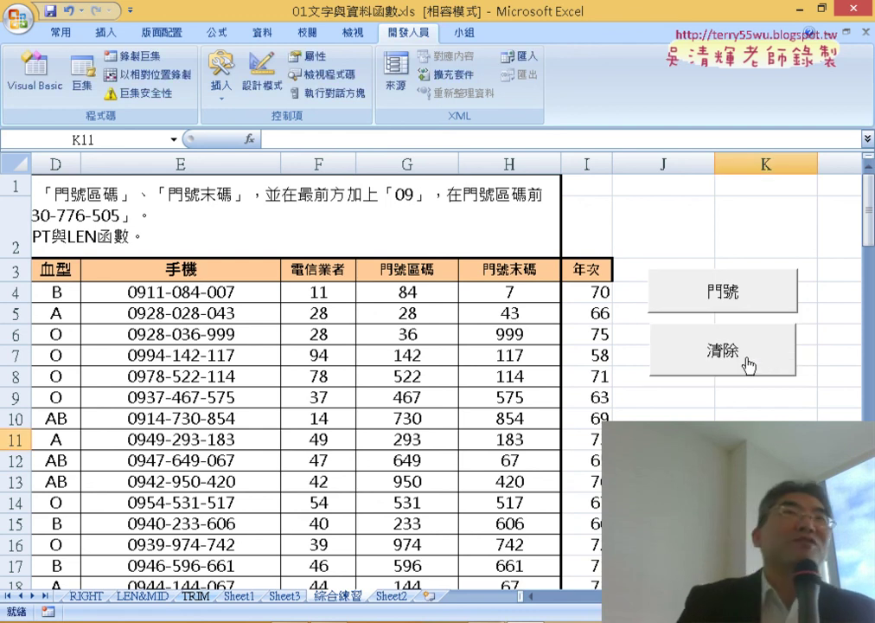
{"action": "left_click", "coordinate": [747, 361]}
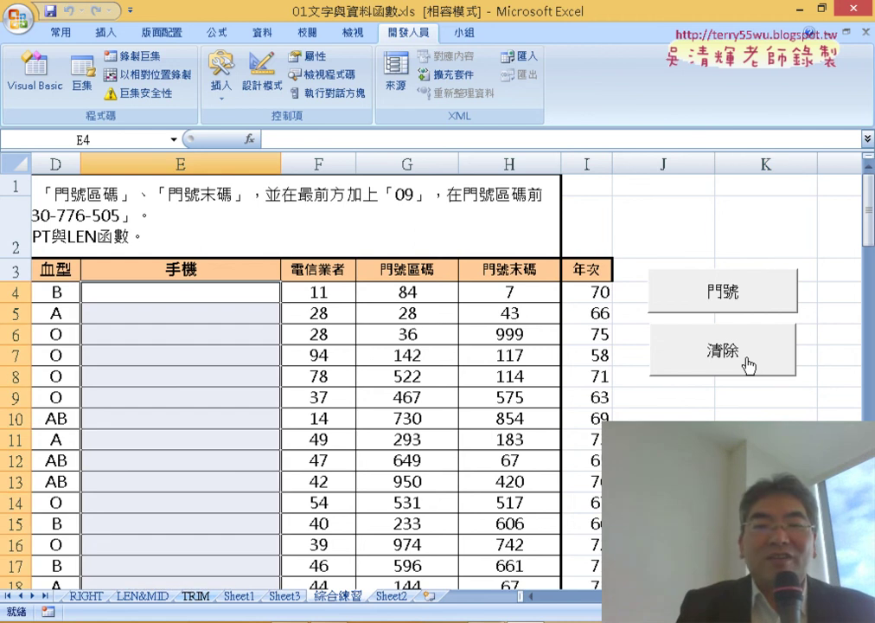
{"action": "left_click", "coordinate": [705, 298]}
Alternate the 清除 and 門號 buttons, ending with the 手機 column refilled
{"action": "left_click", "coordinate": [726, 355]}
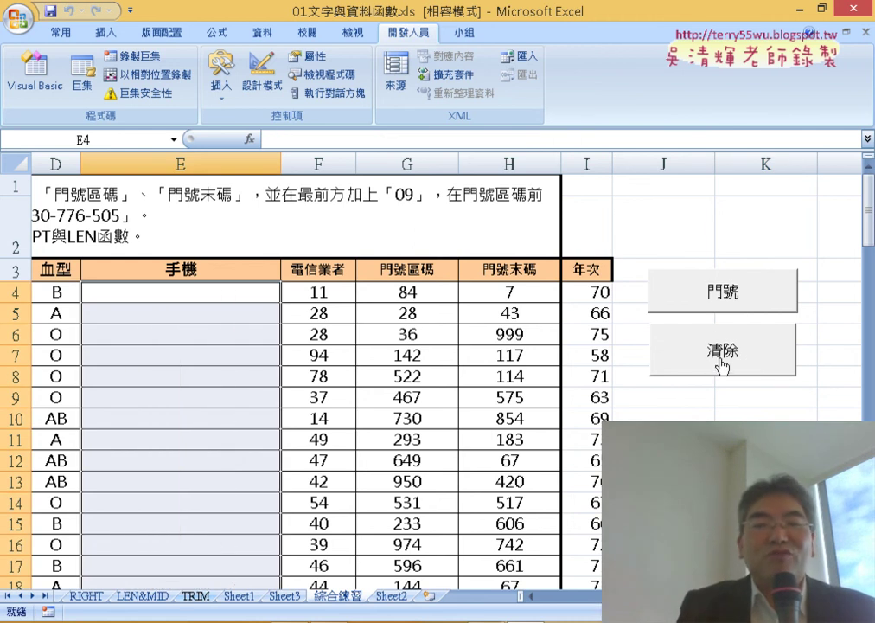
{"action": "left_click", "coordinate": [726, 298]}
{"action": "left_click", "coordinate": [735, 342]}
{"action": "left_click", "coordinate": [742, 320]}
{"action": "left_click", "coordinate": [741, 357]}
{"action": "left_click", "coordinate": [742, 309]}
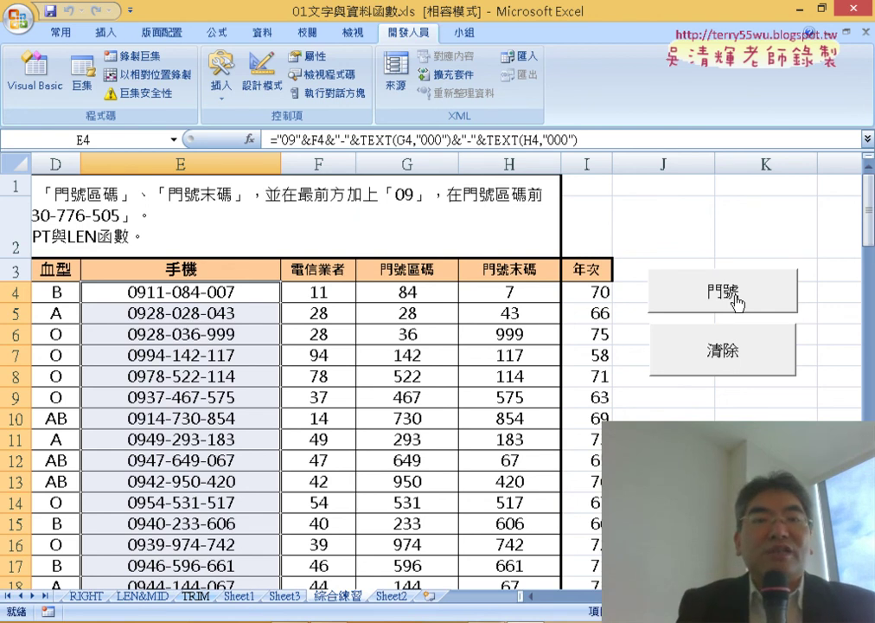
From the Macros list, open the 門號 macro with Edit in the Visual Basic editor
{"action": "left_click", "coordinate": [85, 88]}
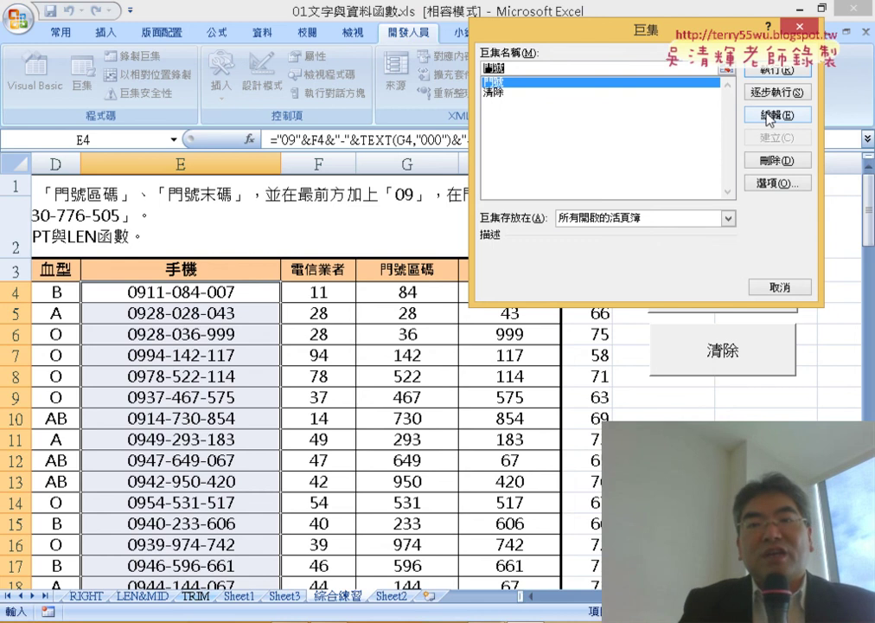
{"action": "left_click", "coordinate": [769, 119]}
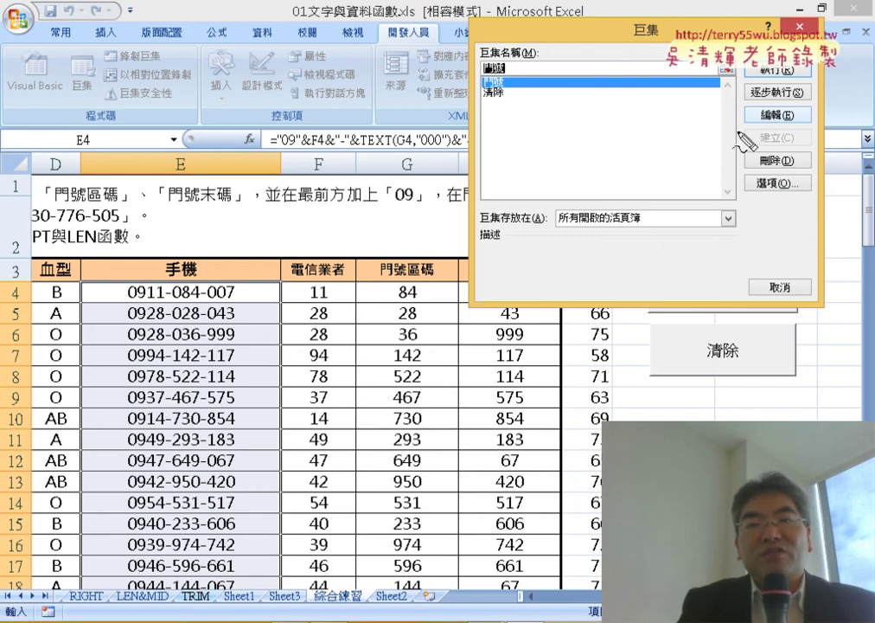
{"action": "left_click_drag", "start_coordinate": [746, 104], "coordinate": [806, 111]}
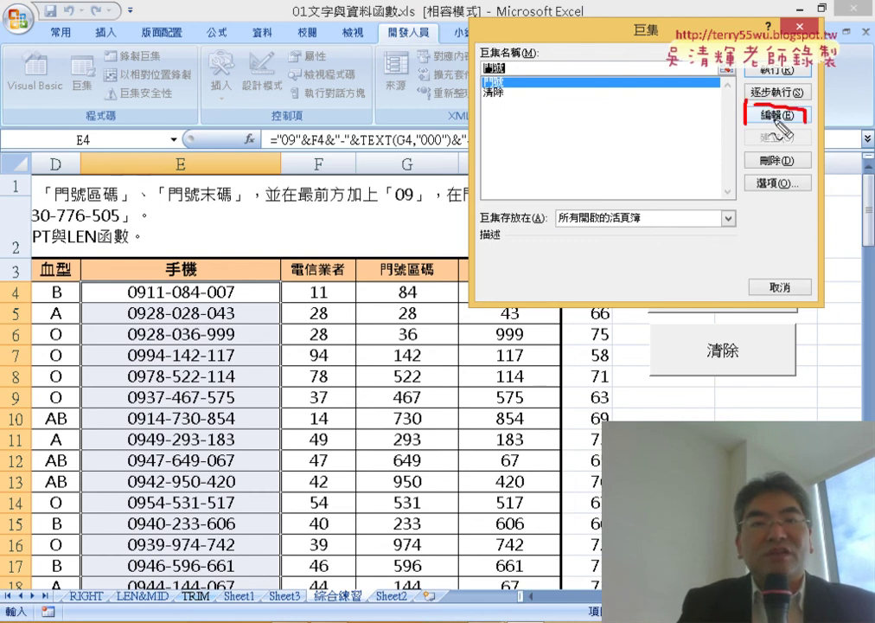
{"action": "mouse_move", "coordinate": [54, 123]}
{"action": "left_mouse_down"}
{"action": "mouse_move", "coordinate": [7, 123]}
{"action": "mouse_move", "coordinate": [52, 126]}
{"action": "left_mouse_up"}
{"action": "mouse_move", "coordinate": [711, 108]}
{"action": "left_mouse_down"}
{"action": "mouse_move", "coordinate": [184, 176]}
{"action": "mouse_move", "coordinate": [126, 108]}
{"action": "mouse_move", "coordinate": [138, 126]}
{"action": "left_mouse_up"}
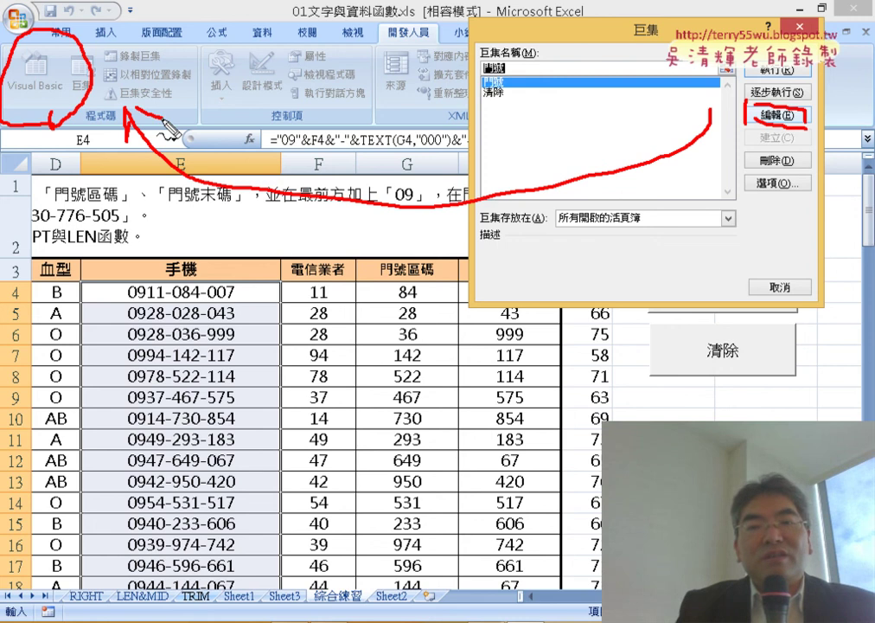
{"action": "key", "text": "Escape"}
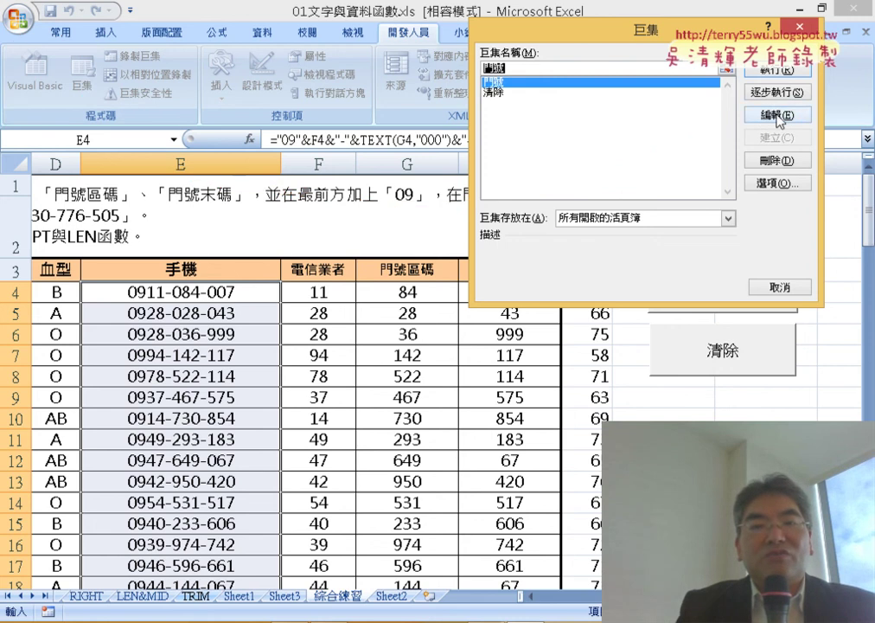
{"action": "left_click", "coordinate": [778, 115]}
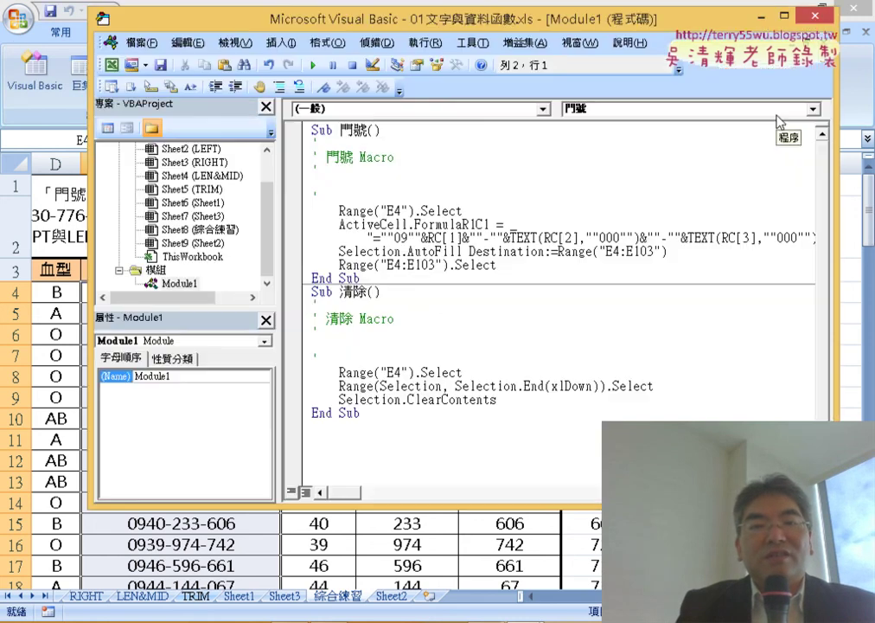
Tab-indent the apostrophe comment line above Range("E4").Select to align with the code
{"action": "left_click_drag", "start_coordinate": [368, 280], "coordinate": [292, 130]}
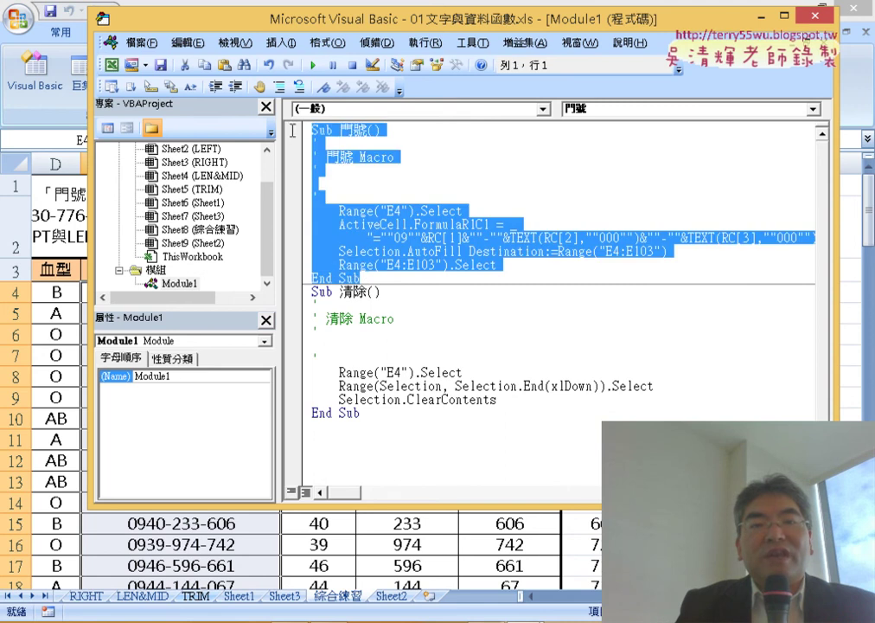
{"action": "left_click", "coordinate": [346, 279]}
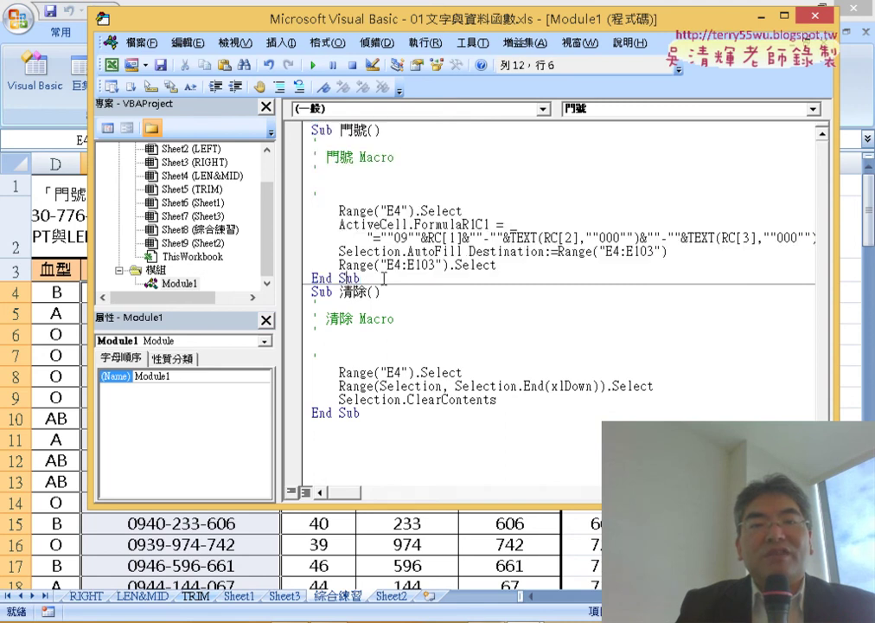
{"action": "left_click_drag", "start_coordinate": [500, 266], "coordinate": [305, 213]}
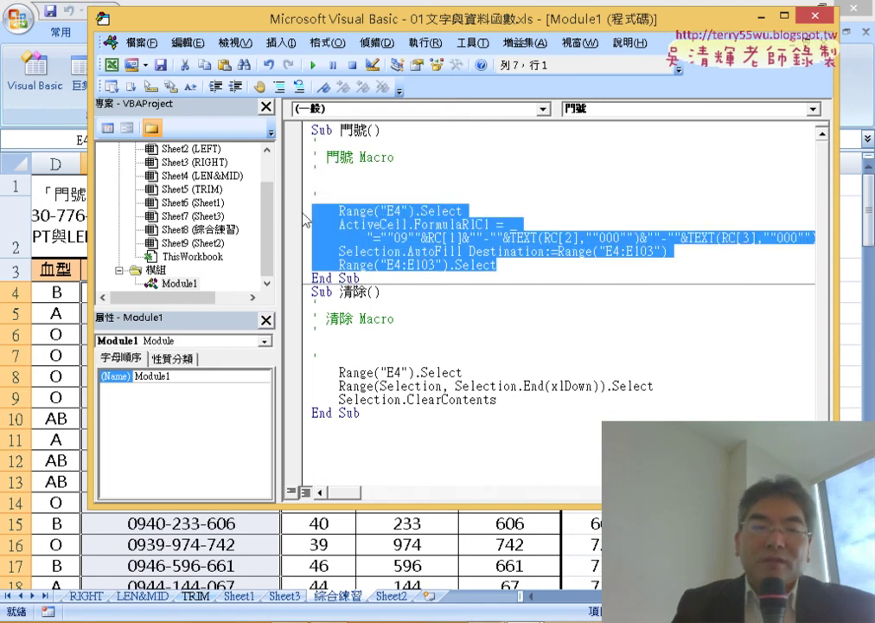
{"action": "left_click", "coordinate": [342, 195]}
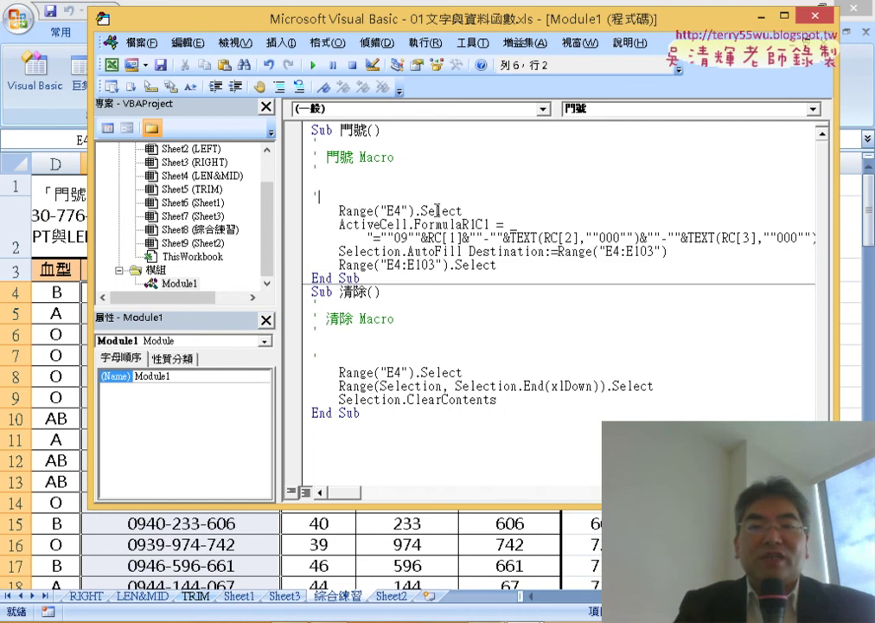
{"action": "left_click", "coordinate": [467, 210]}
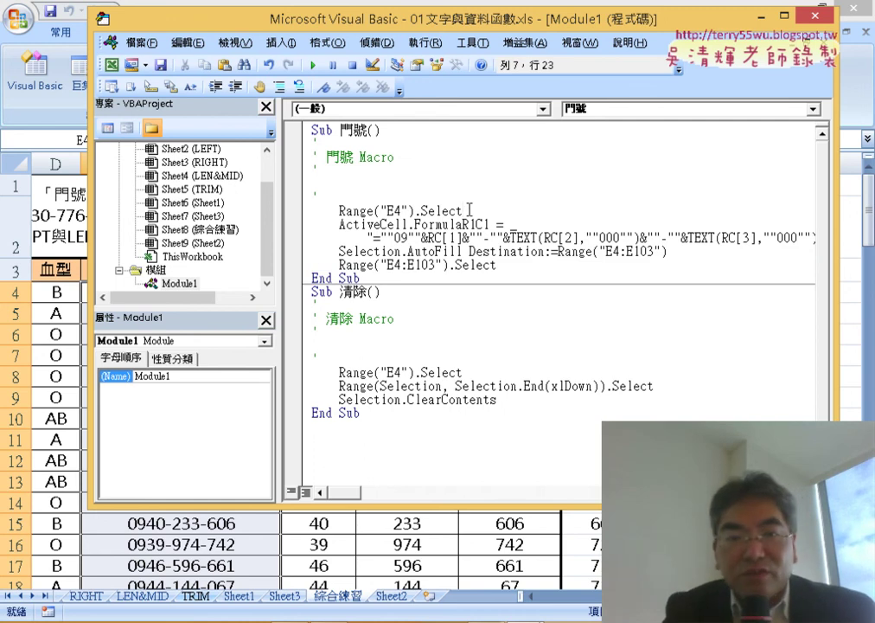
{"action": "key", "text": "Up"}
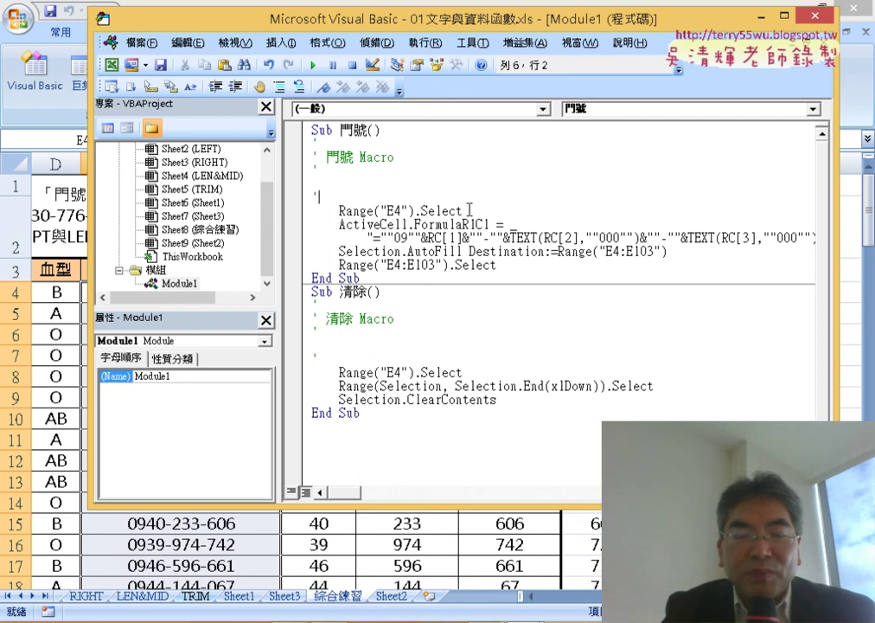
{"action": "key", "text": "Up"}
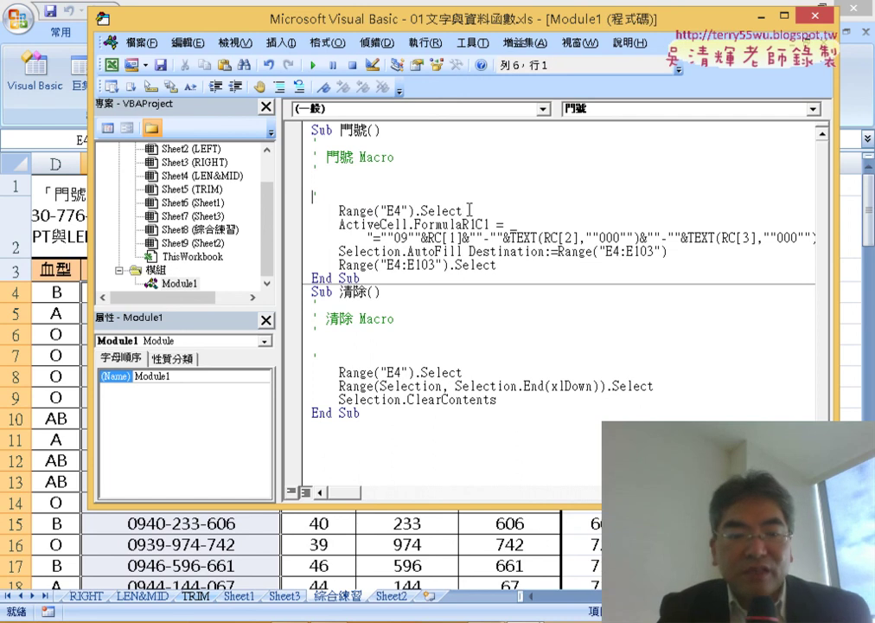
{"action": "key", "text": "Down"}
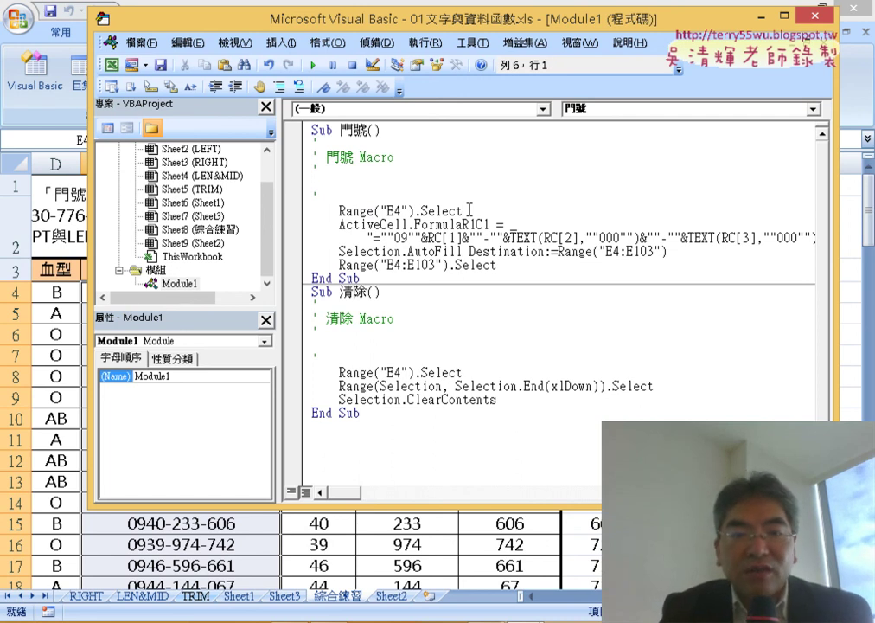
{"action": "key", "text": "Tab"}
{"action": "key", "text": "Right"}
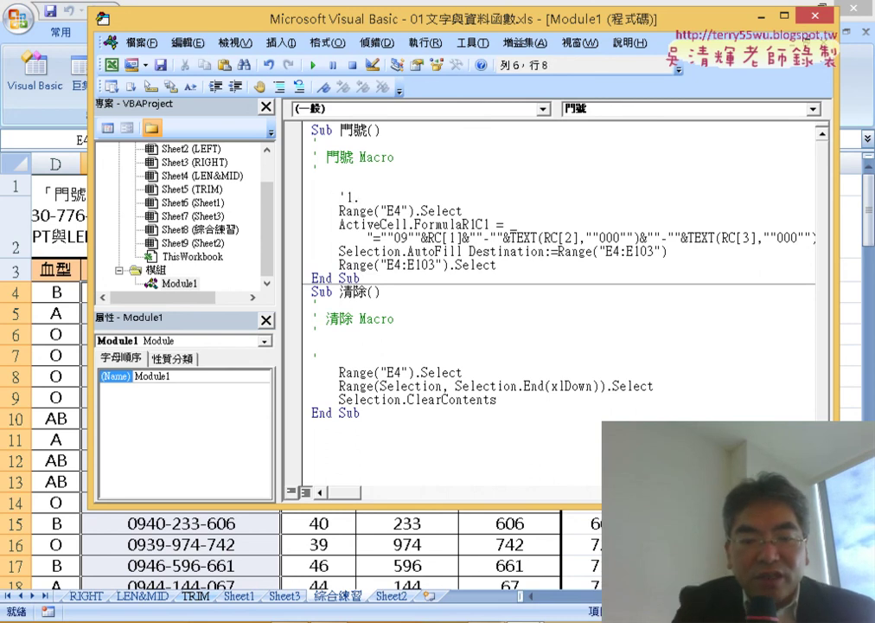
Write the comment 1.游標放E4, then add a '2. comment line after Range("E4").Select
{"action": "type", "text": "一"}
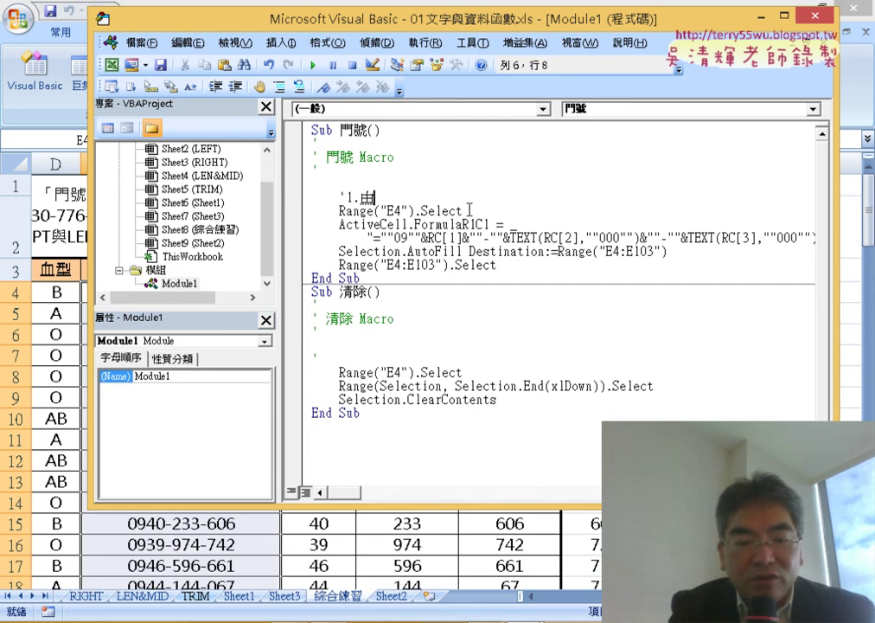
{"action": "type", "text": "游標放E"}
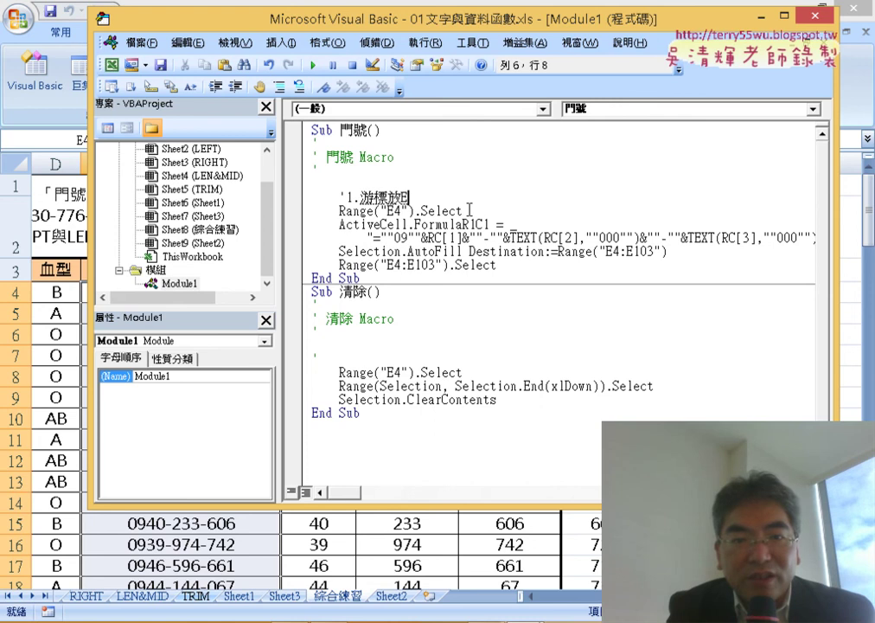
{"action": "type", "text": "4"}
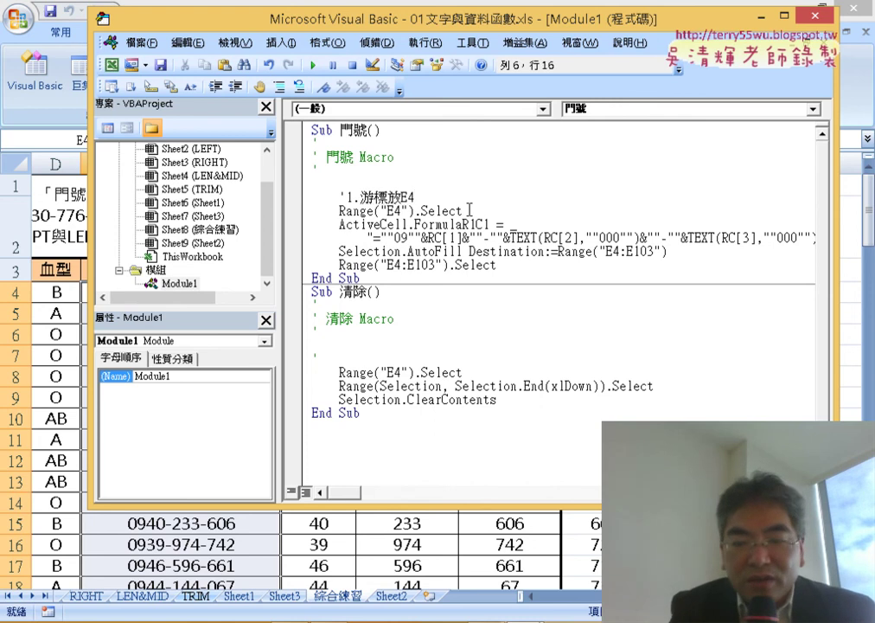
{"action": "key", "text": "Down"}
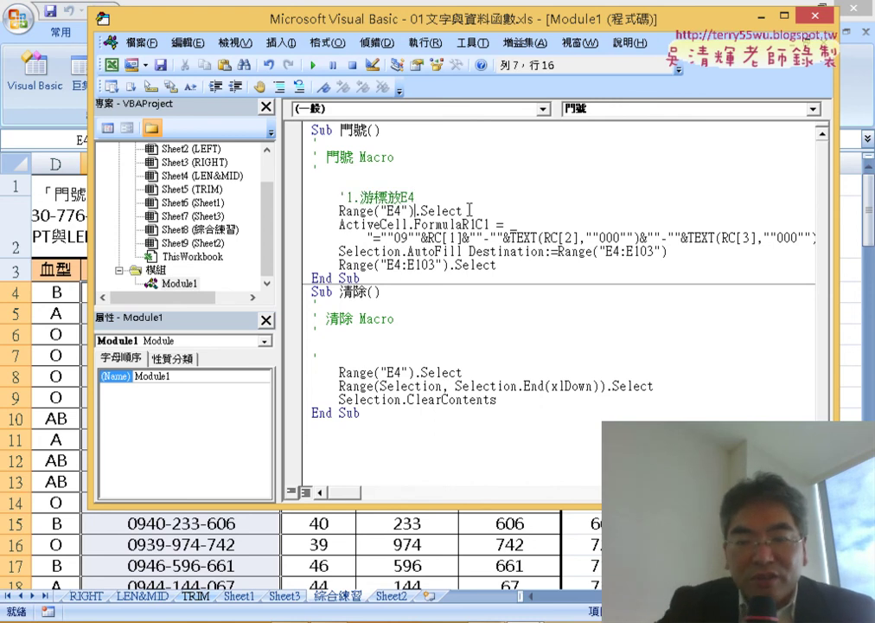
{"action": "left_click", "coordinate": [470, 209]}
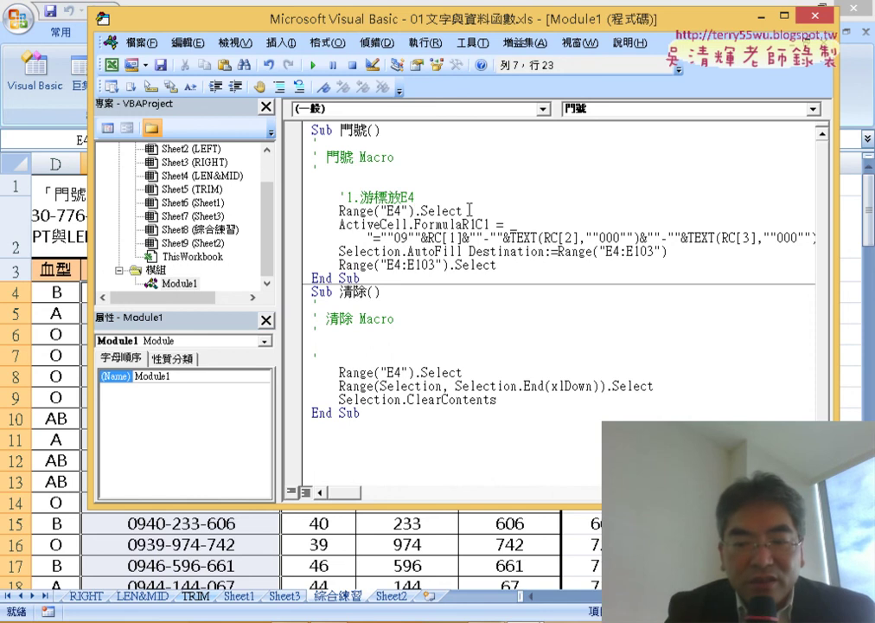
{"action": "key", "text": "Return"}
{"action": "type", "text": "'2"}
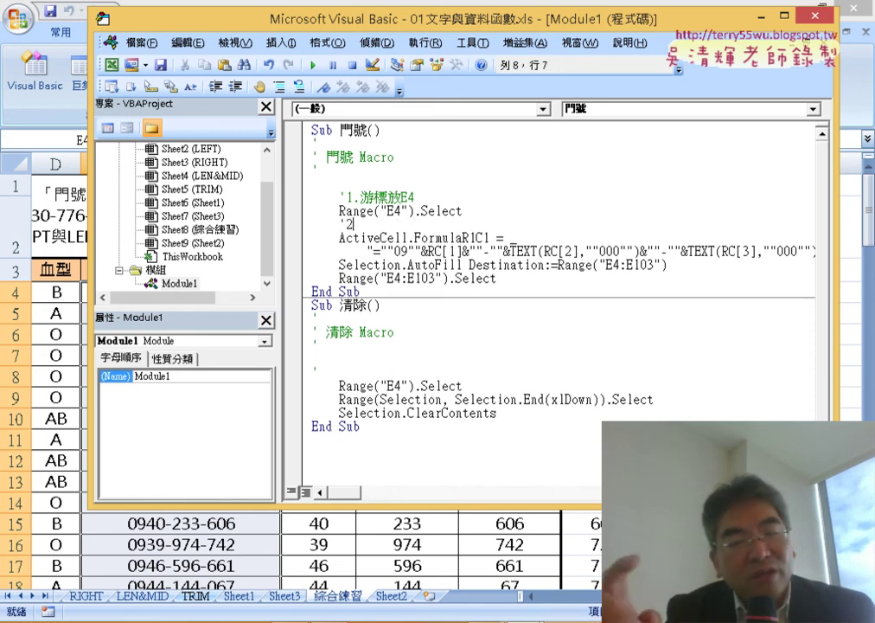
{"action": "type", "text": "."}
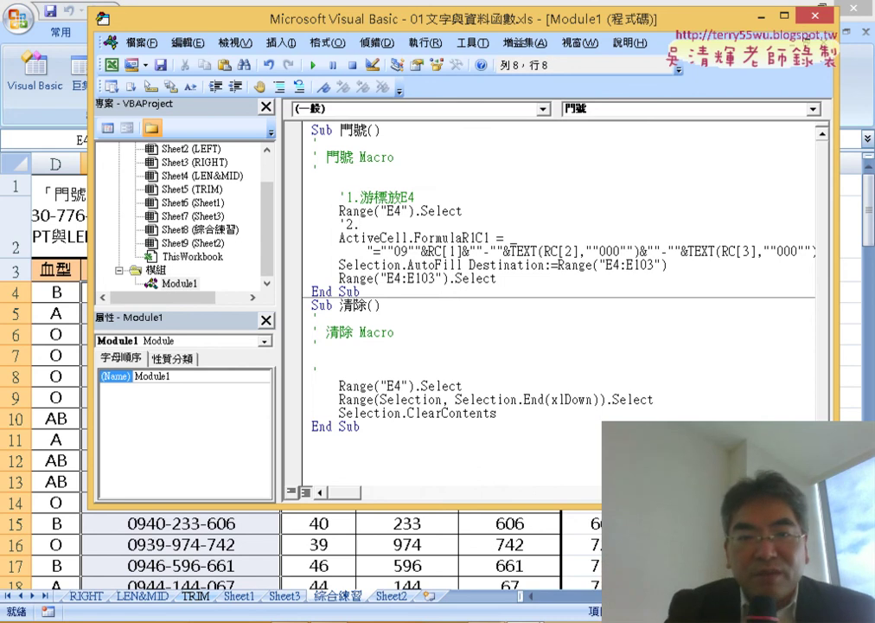
Insert a '3. comment line above the Selection.AutoFill statement
{"action": "key", "text": "Down"}
{"action": "key", "text": "Down"}
{"action": "key", "text": "Down"}
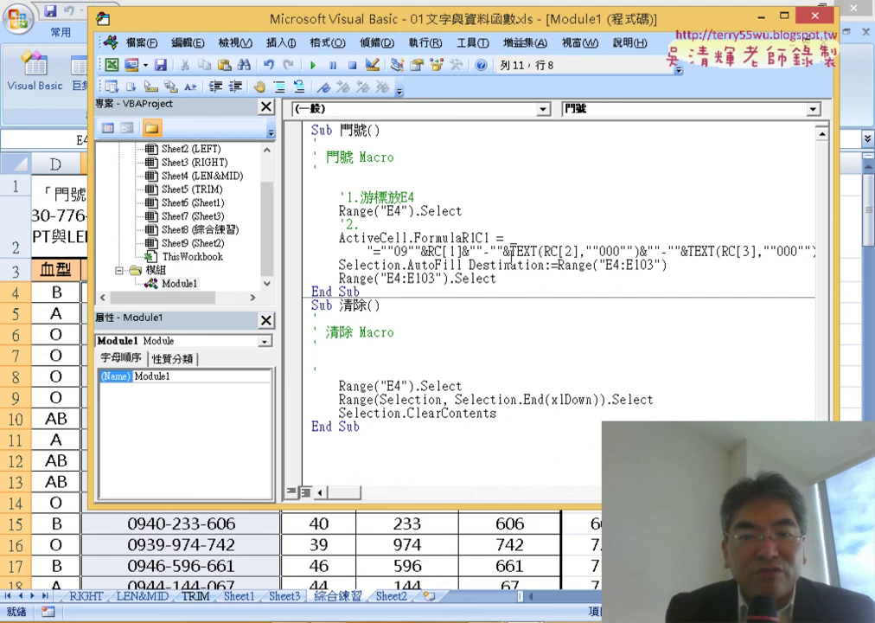
{"action": "key", "text": "Left"}
{"action": "key", "text": "Left"}
{"action": "key", "text": "Left"}
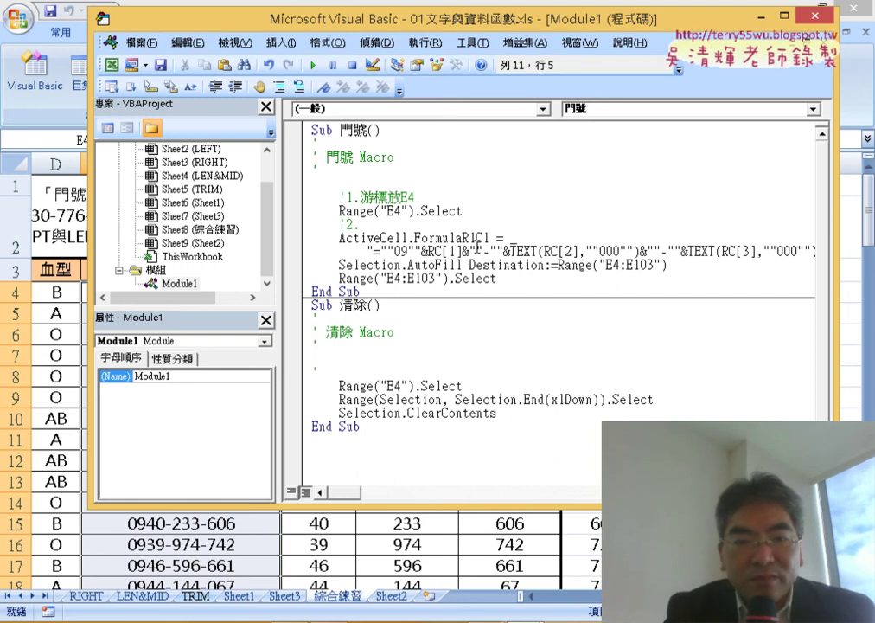
{"action": "key", "text": "Return"}
{"action": "type", "text": "'"}
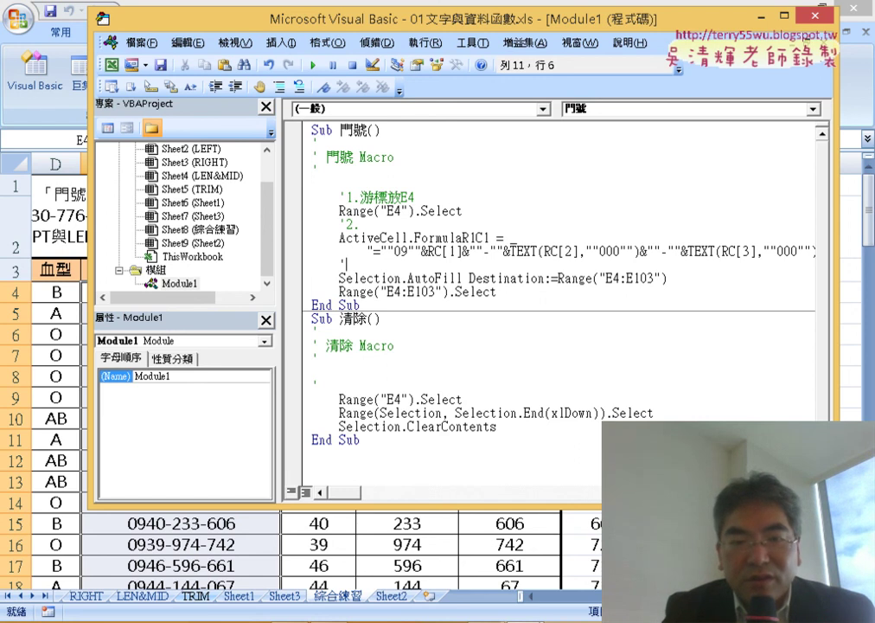
{"action": "type", "text": "3."}
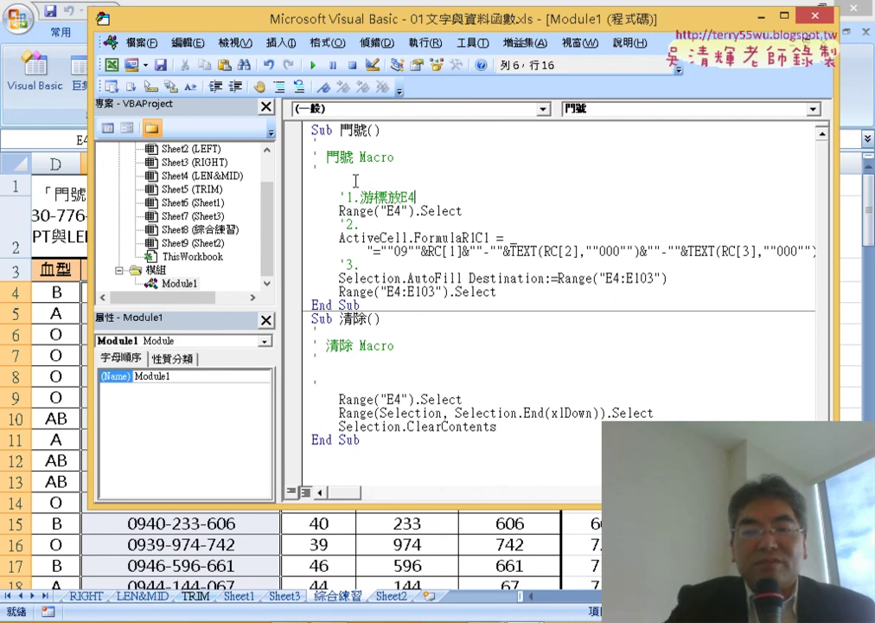
Delete the ' 門號 Macro comment and blank comment lines under Sub 門號()
{"action": "left_click_drag", "start_coordinate": [353, 180], "coordinate": [318, 153]}
{"action": "key", "text": "Delete"}
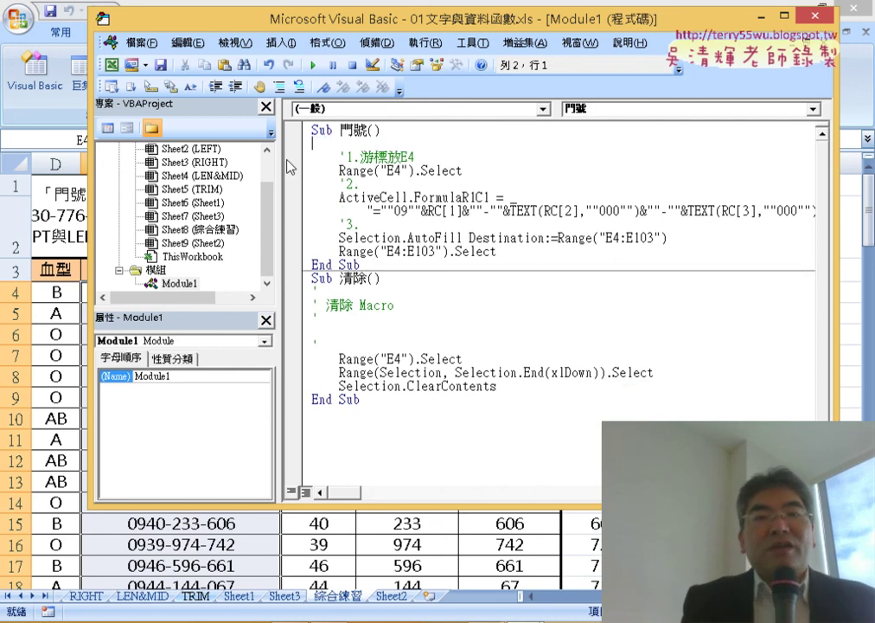
{"action": "key", "text": "BackSpace"}
{"action": "key", "text": "BackSpace"}
{"action": "key", "text": "BackSpace"}
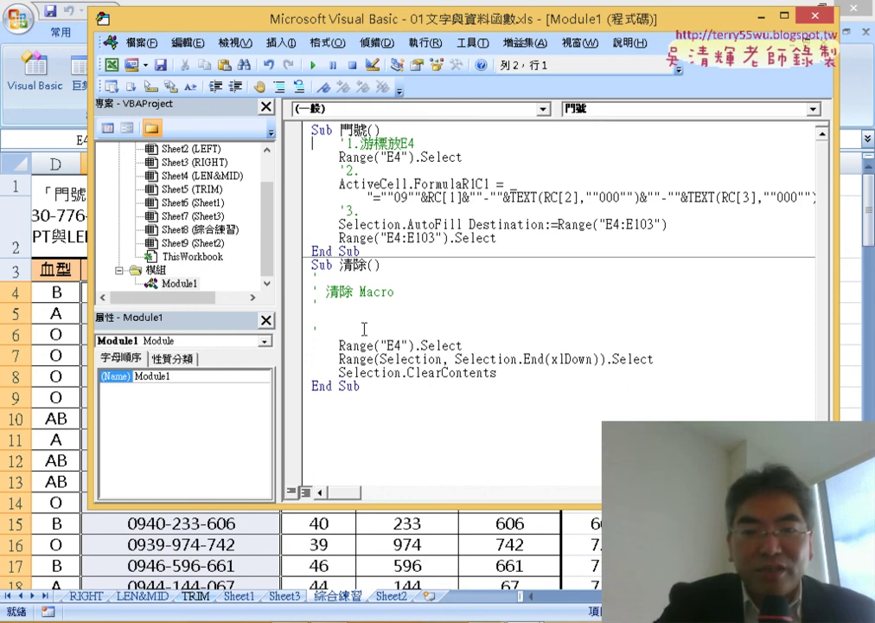
Delete the 清除 Macro comment lines under Sub 清除()
{"action": "left_click_drag", "start_coordinate": [361, 329], "coordinate": [312, 280]}
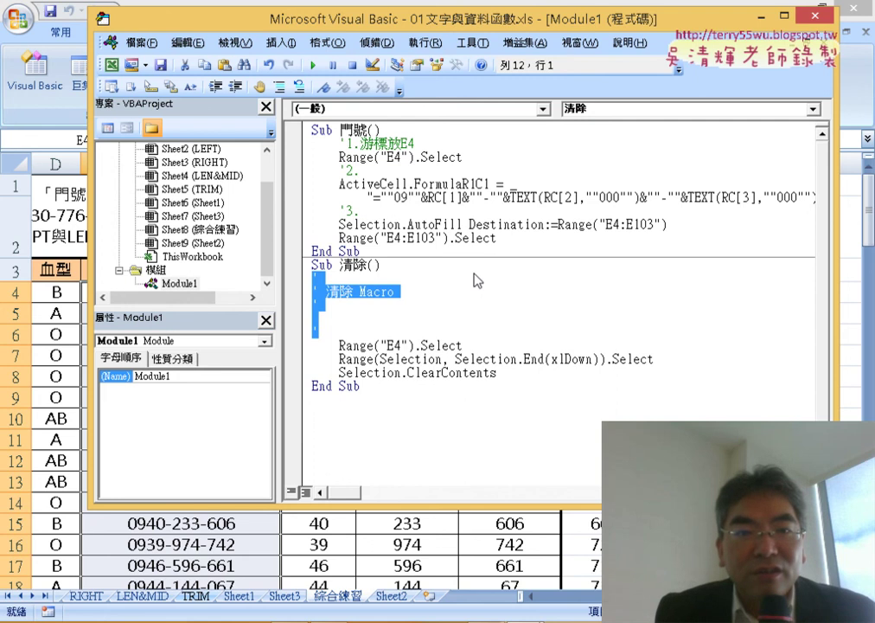
{"action": "key", "text": "Delete"}
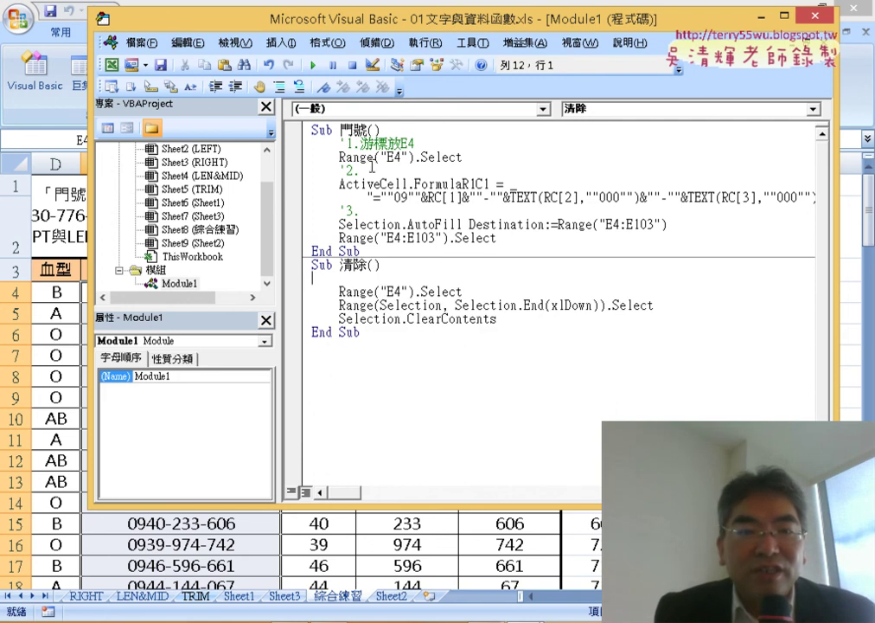
{"action": "left_click_drag", "start_coordinate": [345, 143], "coordinate": [417, 144]}
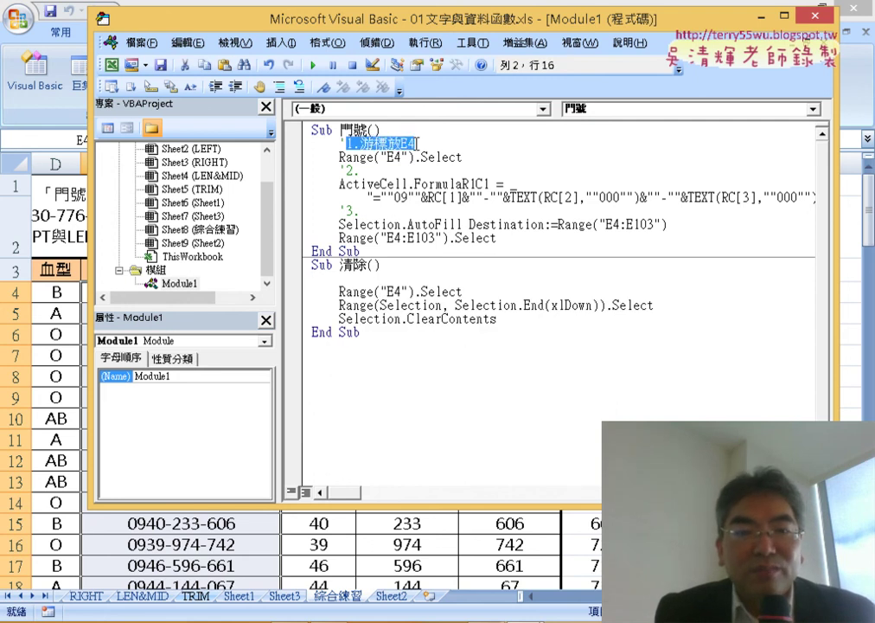
{"action": "left_click", "coordinate": [371, 279]}
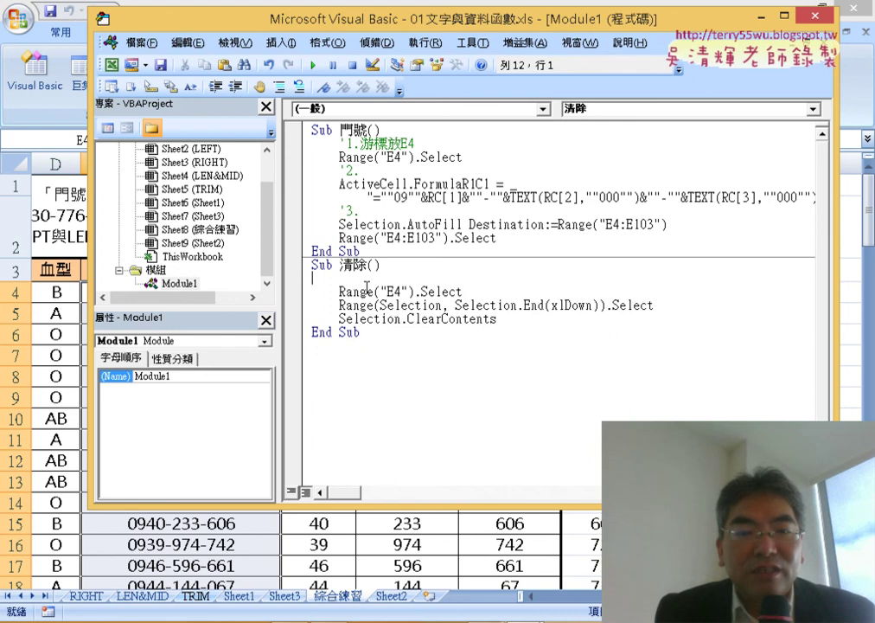
Add blank lines after the E4 and xlDown selection statements before ClearContents
{"action": "left_click_drag", "start_coordinate": [470, 290], "coordinate": [339, 292]}
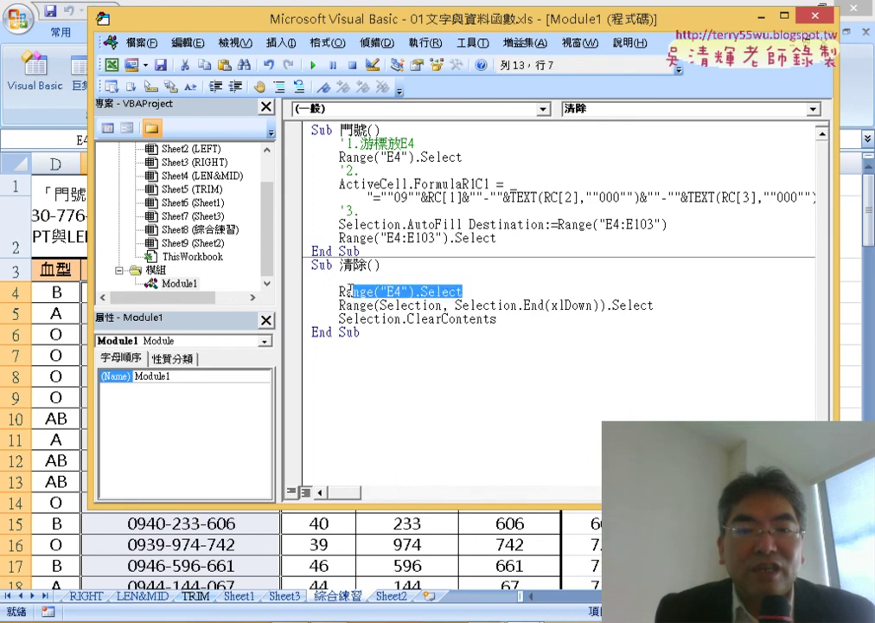
{"action": "left_click", "coordinate": [484, 287]}
{"action": "key", "text": "Return"}
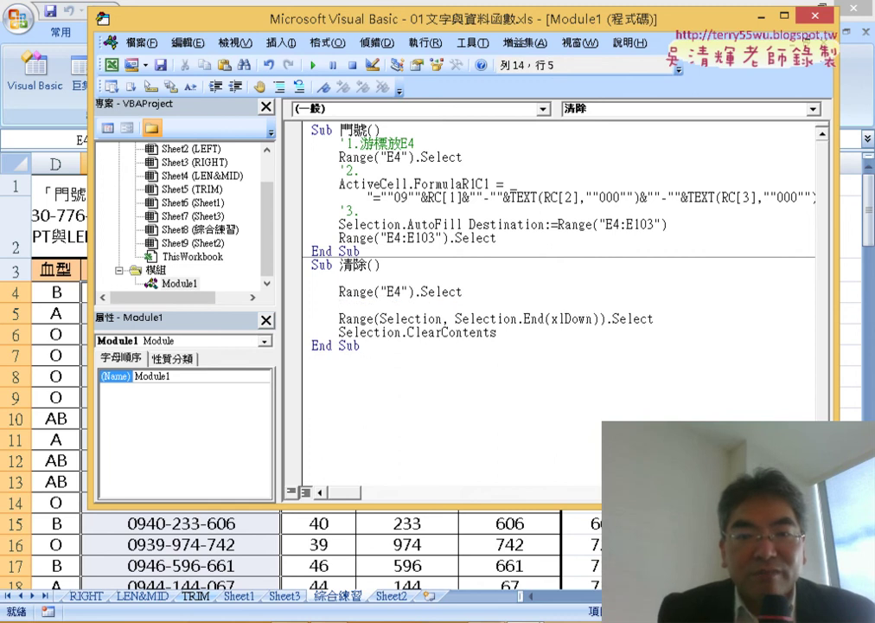
{"action": "left_click", "coordinate": [654, 320]}
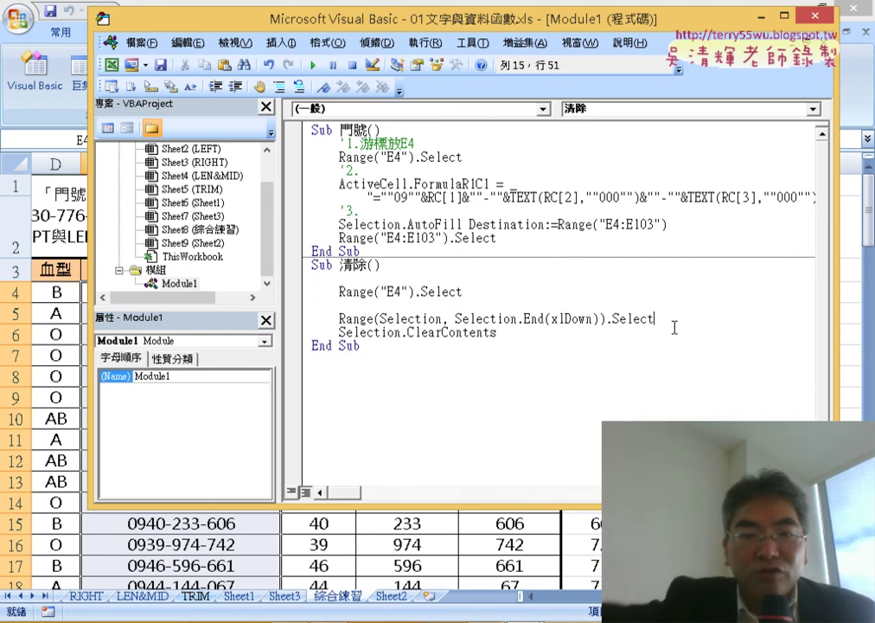
{"action": "key", "text": "Return"}
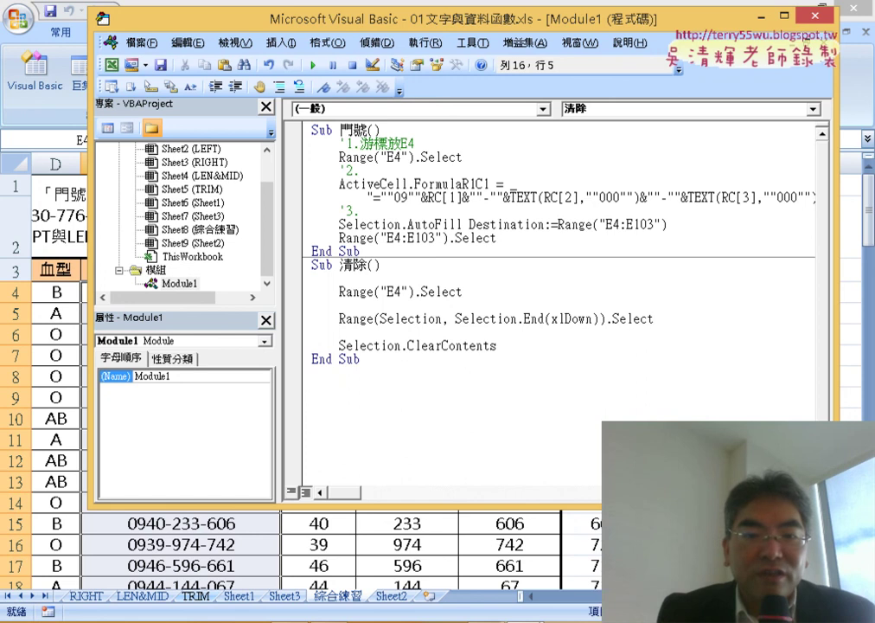
{"action": "left_click_drag", "start_coordinate": [499, 346], "coordinate": [408, 345]}
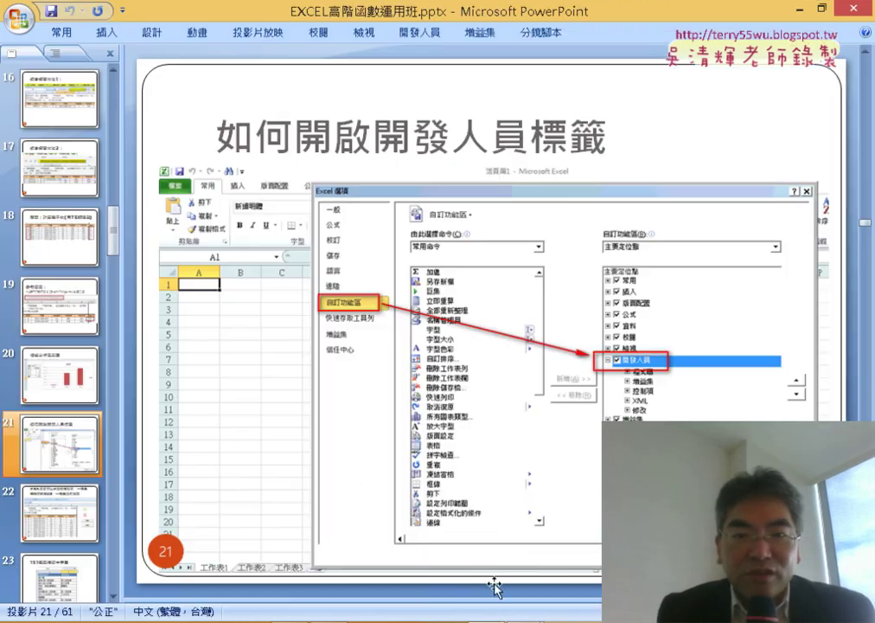
Advance the lesson to slide 22 on SUB buttons and custom functions, then return to Excel
{"action": "key", "text": "Page_Down"}
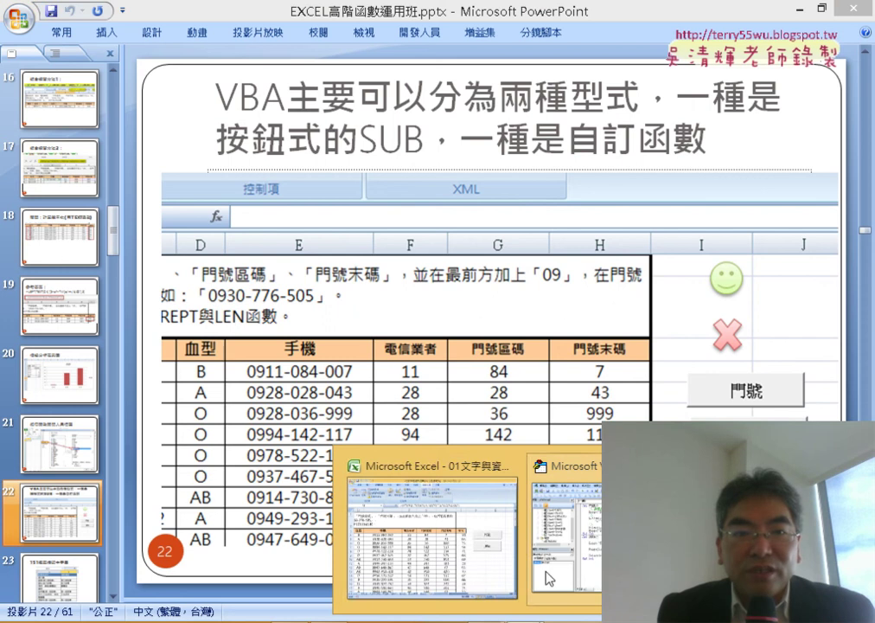
{"action": "left_click", "coordinate": [510, 536]}
Cut the 門號 and 清除 macro buttons off the 綜合練習 sheet
{"action": "left_click", "coordinate": [221, 79]}
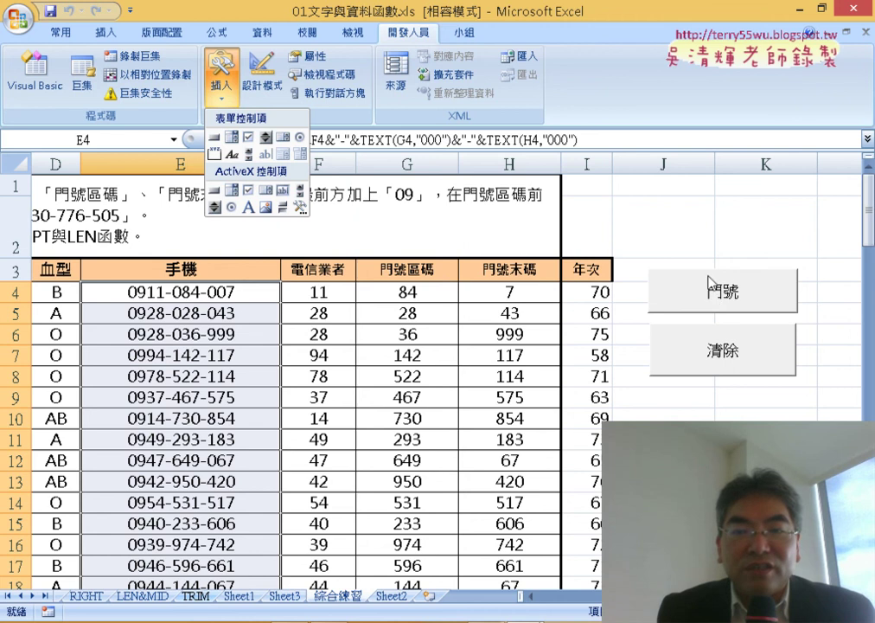
{"action": "right_click", "coordinate": [714, 301]}
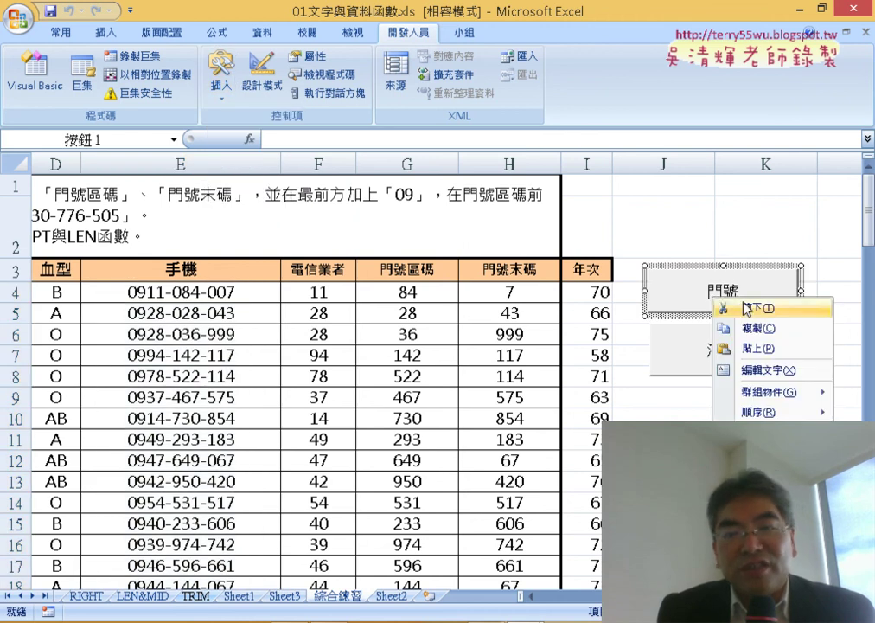
{"action": "left_click", "coordinate": [746, 307]}
{"action": "right_click", "coordinate": [734, 342]}
{"action": "left_click", "coordinate": [746, 351]}
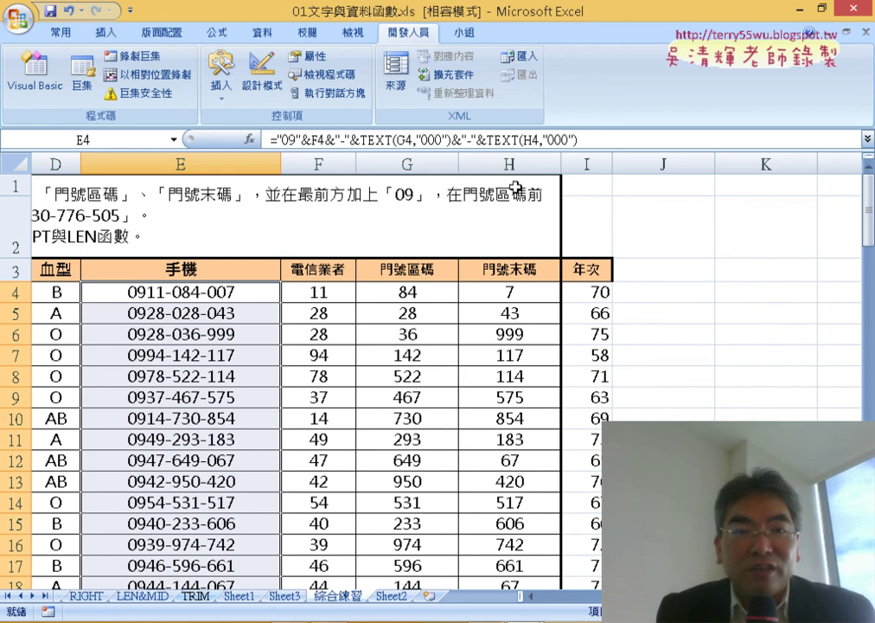
Pick the smiley face from the Shapes gallery
{"action": "left_click", "coordinate": [119, 37]}
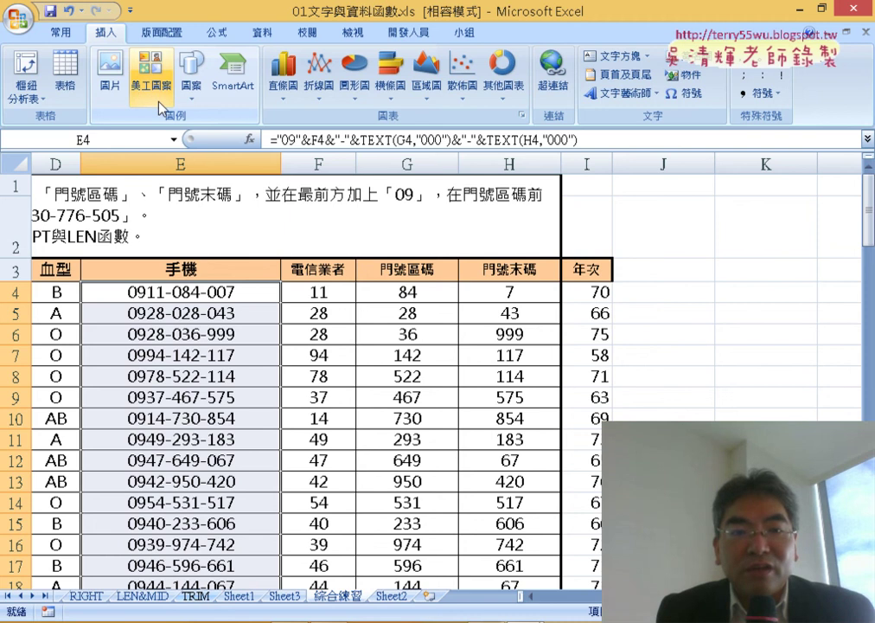
{"action": "left_click", "coordinate": [188, 102]}
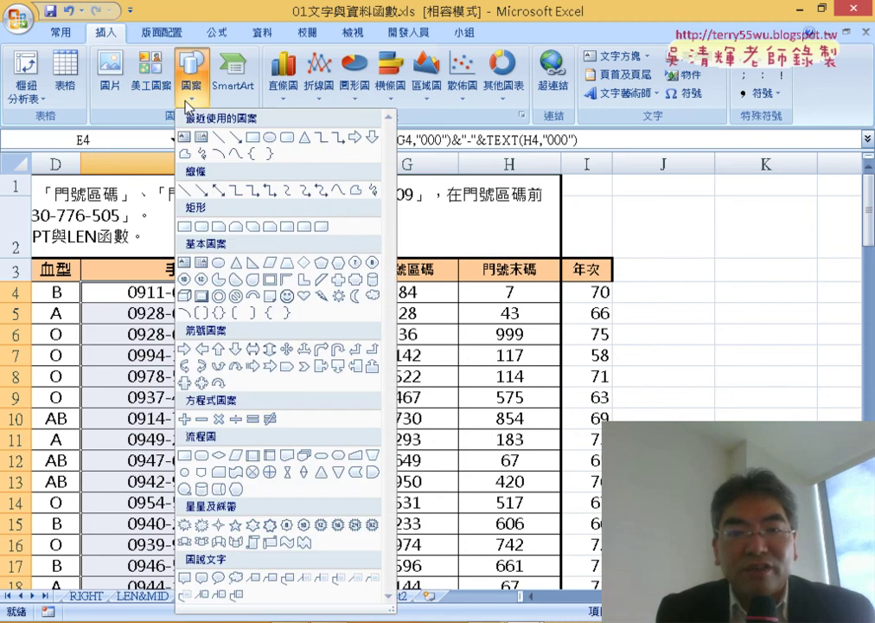
{"action": "left_click", "coordinate": [223, 227]}
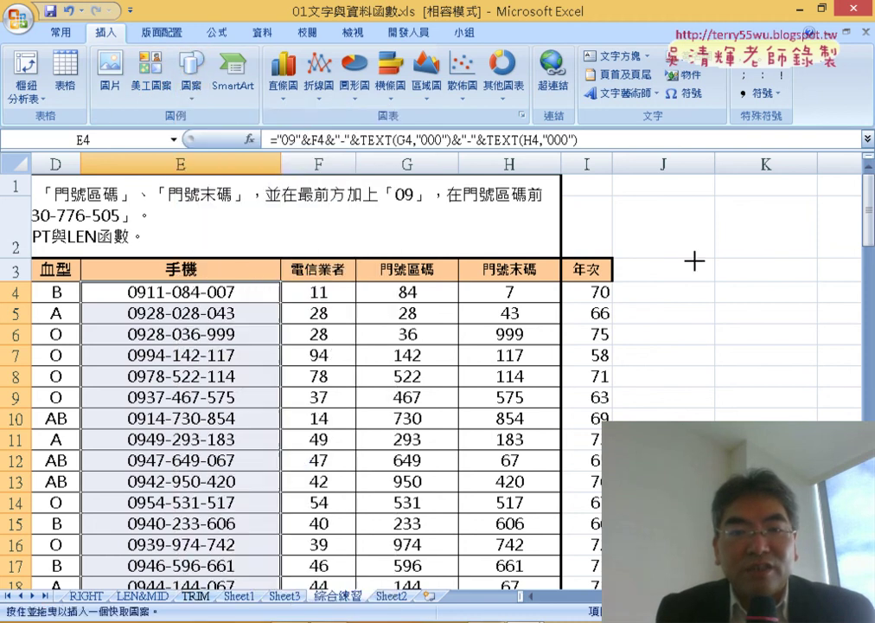
Draw a smiley face in column J and give it a pale-green shape style
{"action": "left_click_drag", "start_coordinate": [688, 255], "coordinate": [736, 304]}
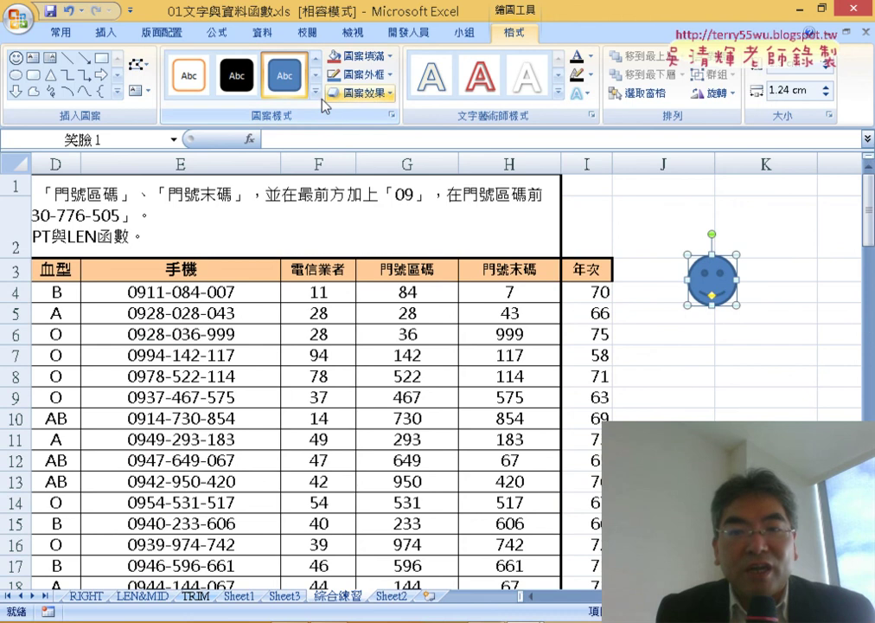
{"action": "left_click", "coordinate": [316, 91]}
{"action": "left_click", "coordinate": [332, 212]}
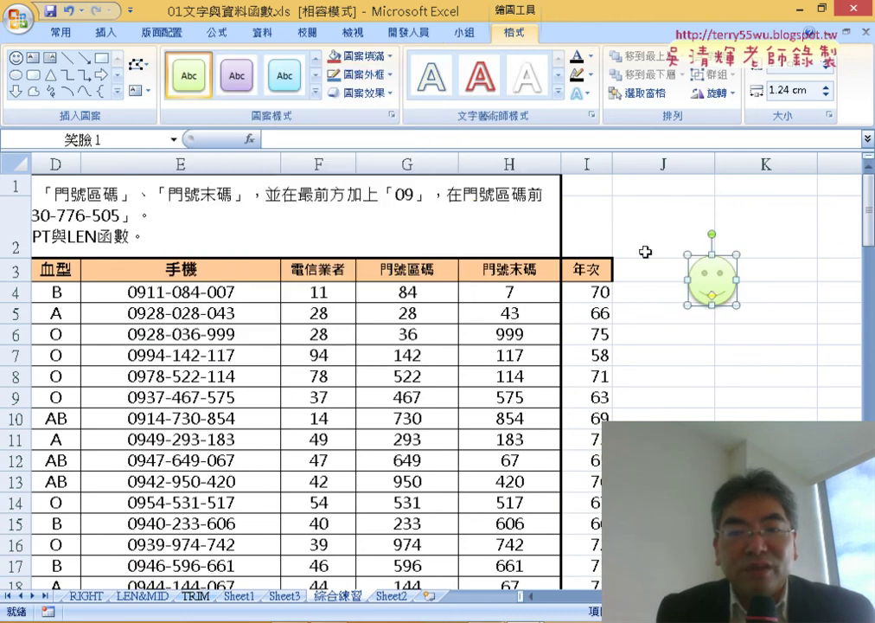
Assign the 門號 macro to the smiley face
{"action": "right_click", "coordinate": [706, 281]}
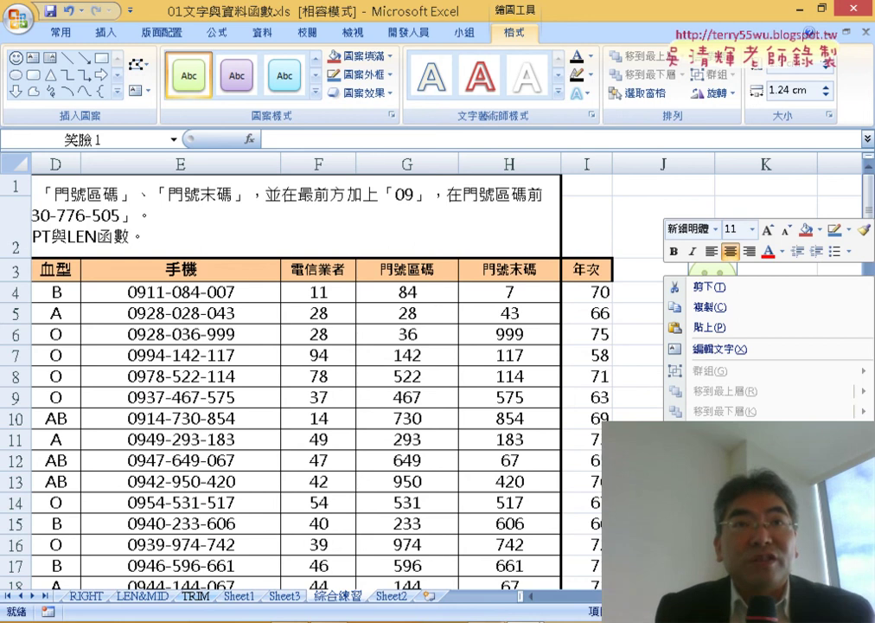
{"action": "left_click", "coordinate": [717, 434]}
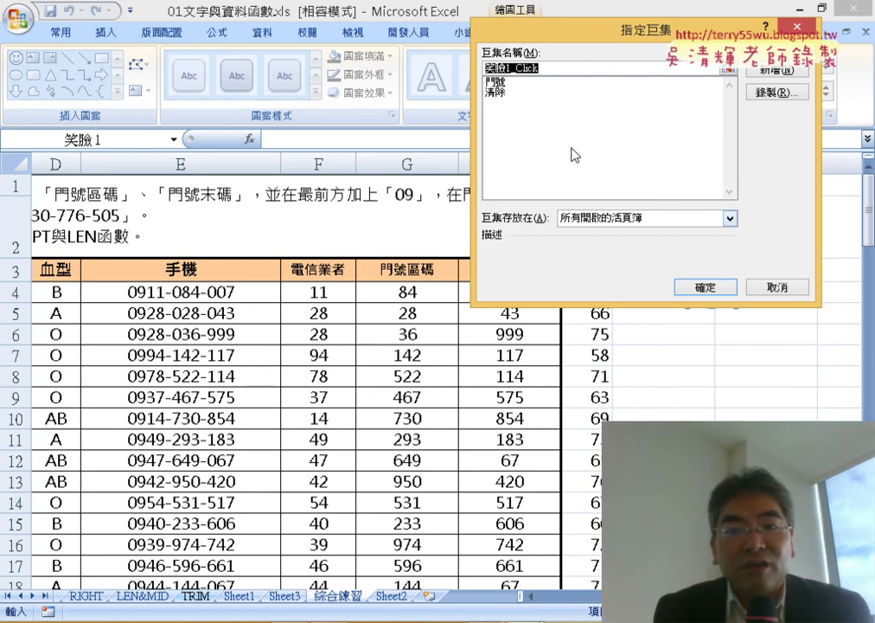
{"action": "left_click", "coordinate": [510, 82]}
{"action": "left_click", "coordinate": [688, 292]}
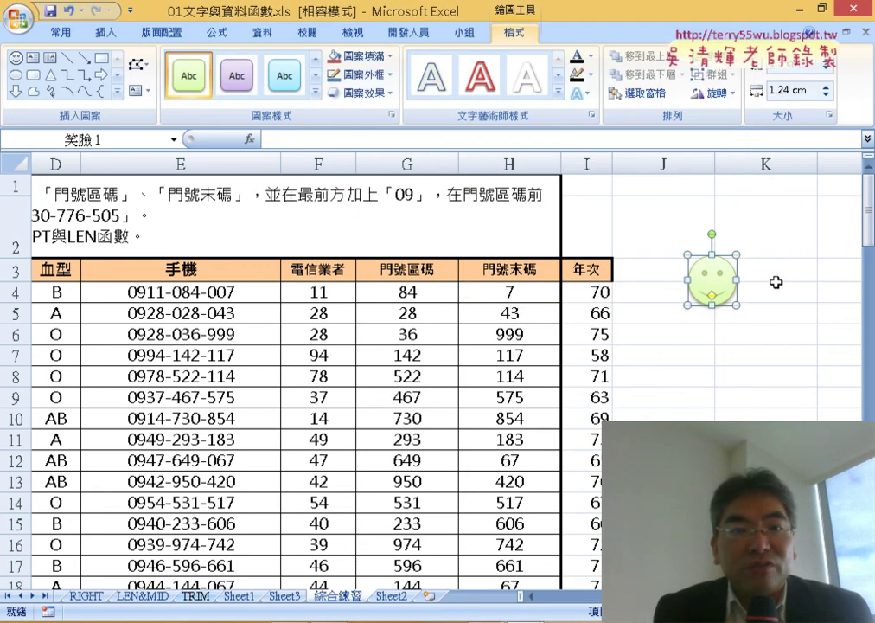
Draw a multiply X shape below the smiley and give it a light-red style
{"action": "left_click", "coordinate": [96, 32]}
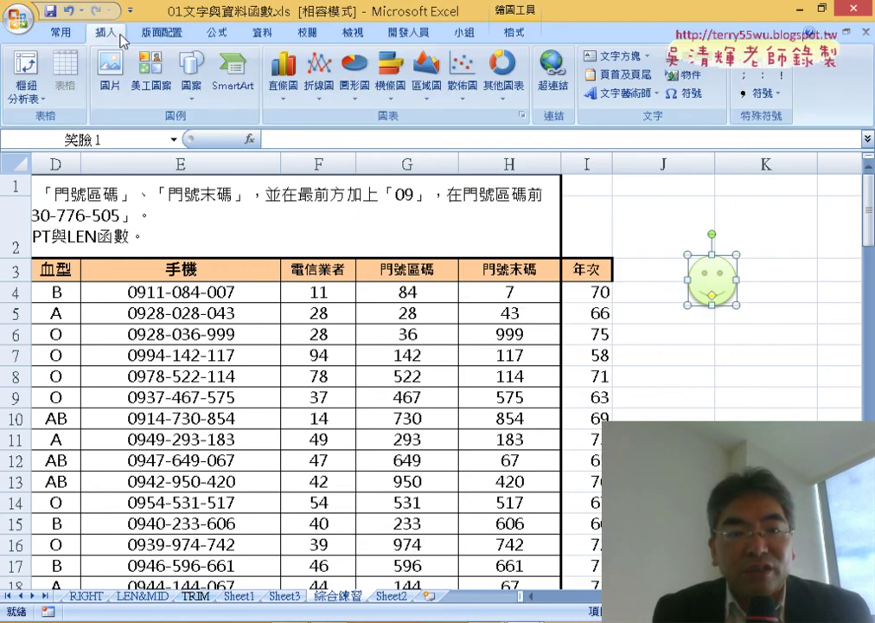
{"action": "left_click", "coordinate": [192, 86]}
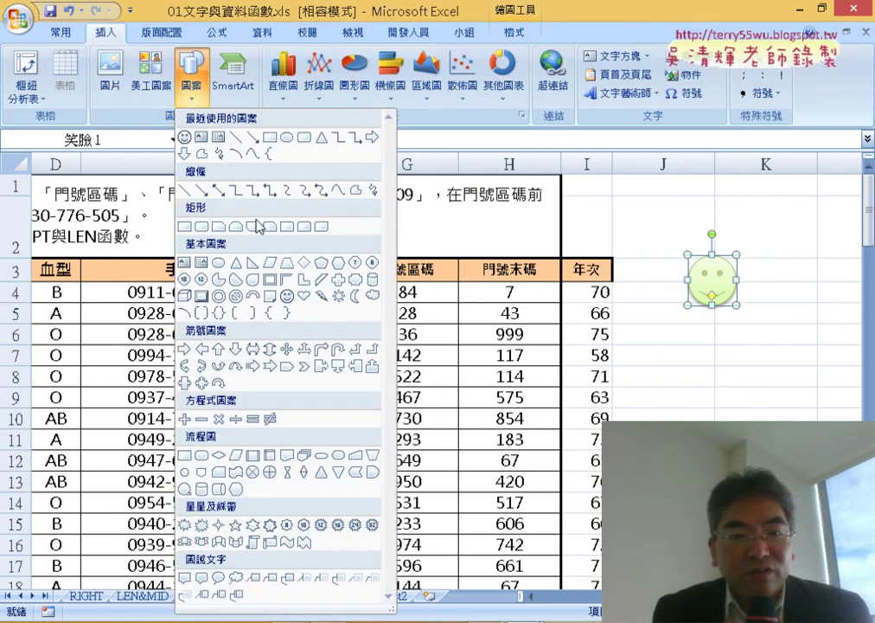
{"action": "left_click", "coordinate": [221, 419]}
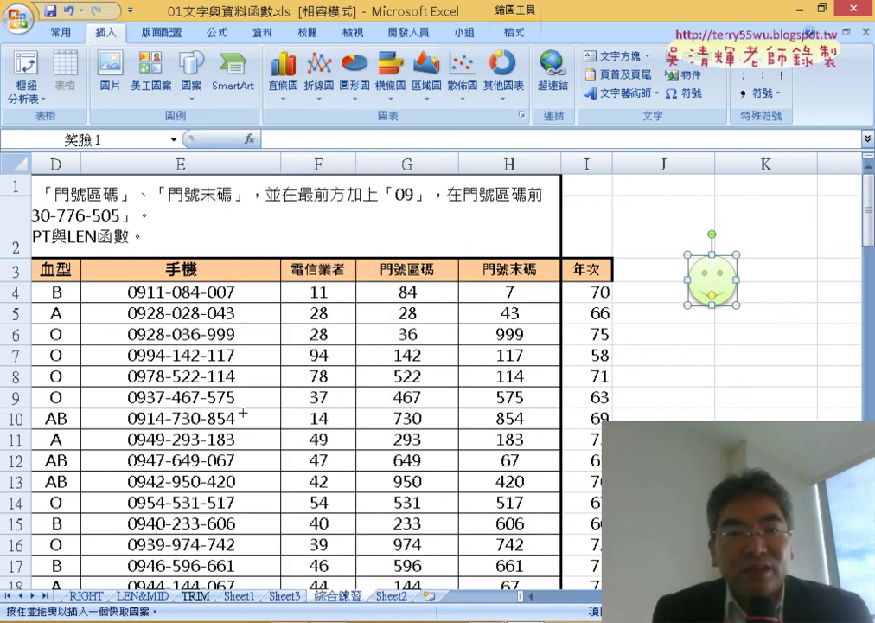
{"action": "left_click_drag", "start_coordinate": [694, 344], "coordinate": [751, 400]}
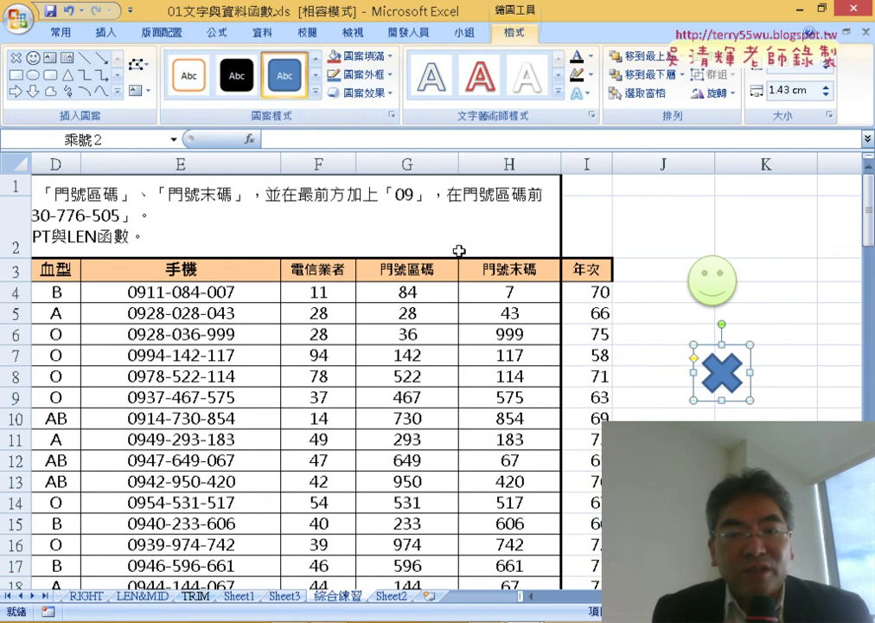
{"action": "left_click", "coordinate": [315, 93]}
{"action": "left_click", "coordinate": [275, 223]}
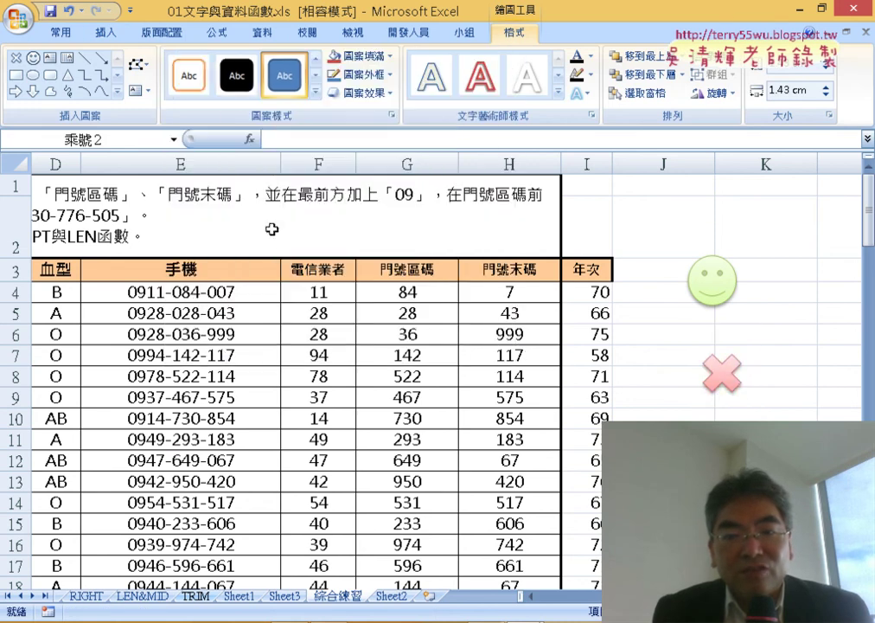
Assign the 清除 macro to the X shape
{"action": "right_click", "coordinate": [709, 358]}
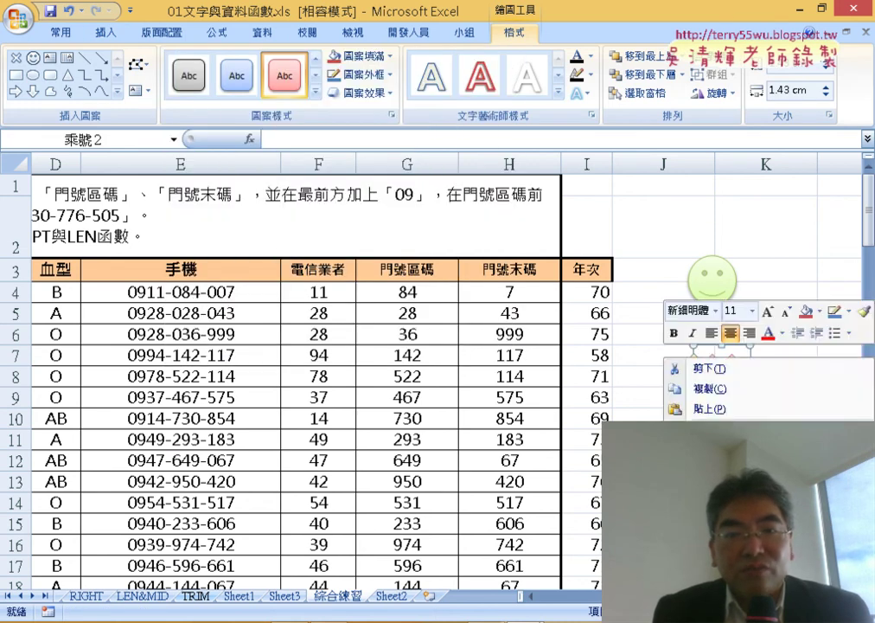
{"action": "left_click", "coordinate": [727, 517]}
{"action": "left_click", "coordinate": [504, 91]}
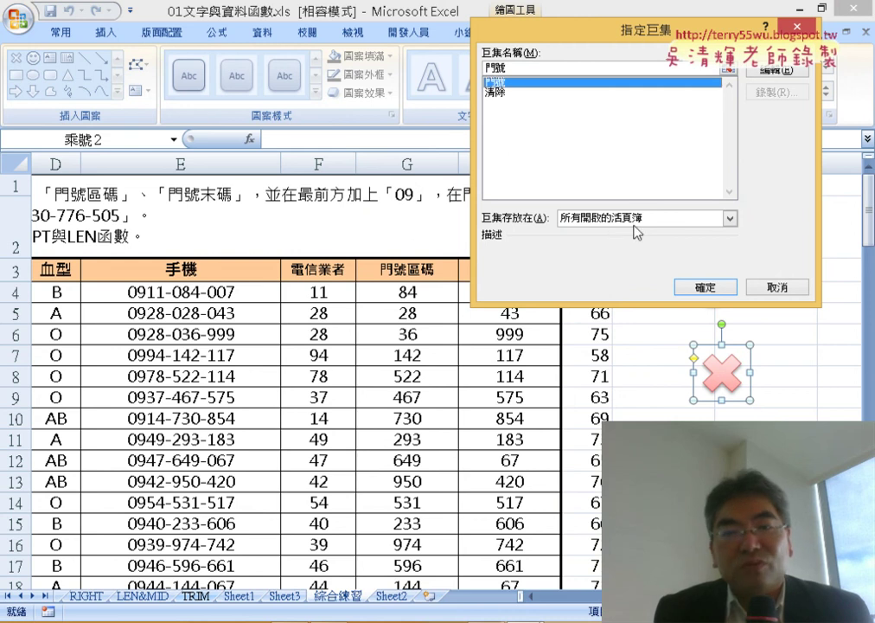
{"action": "left_click", "coordinate": [692, 287]}
{"action": "left_click", "coordinate": [765, 313]}
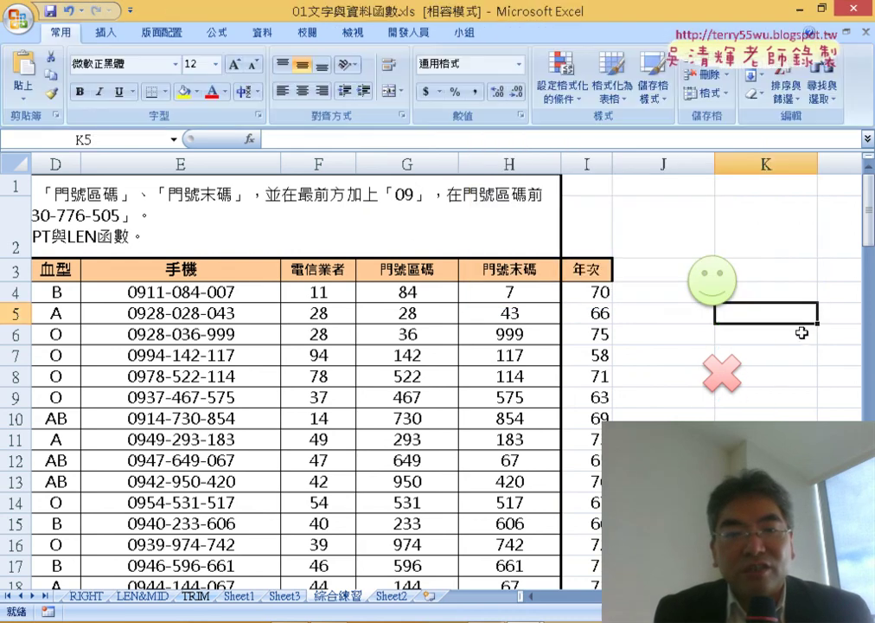
{"action": "left_click", "coordinate": [788, 396]}
{"action": "left_click", "coordinate": [717, 381]}
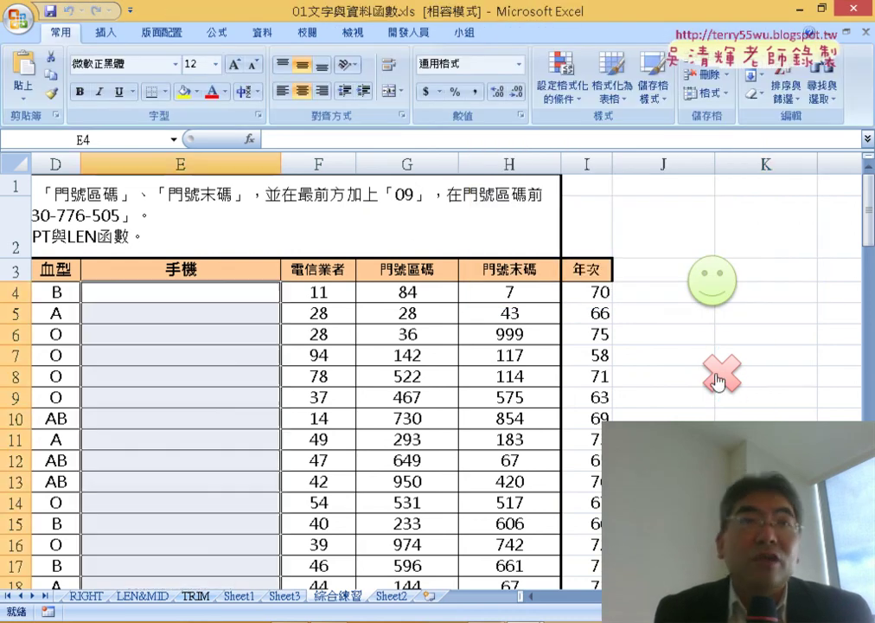
{"action": "left_click", "coordinate": [719, 281]}
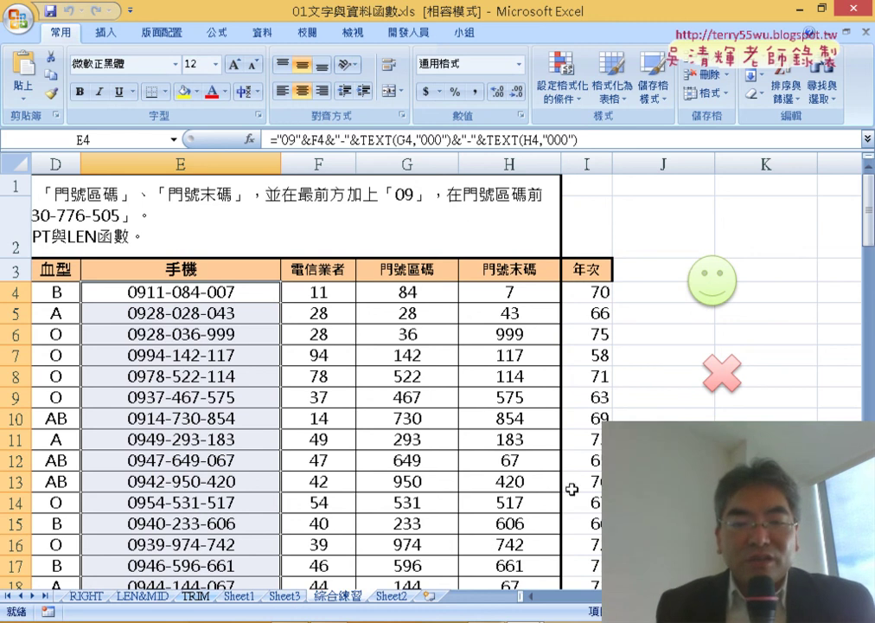
{"action": "mouse_move", "coordinate": [496, 586]}
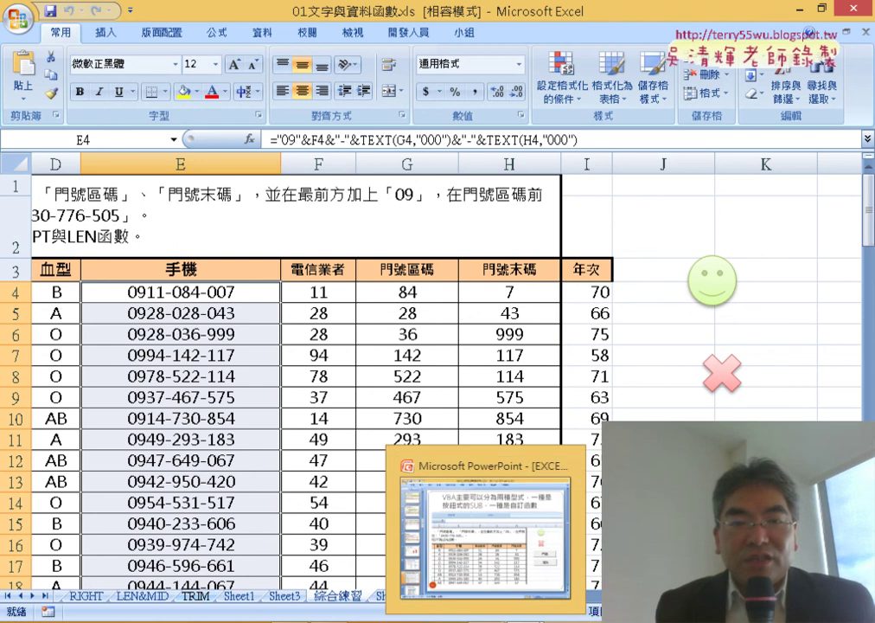
Move the slides to 23 on bracketed-text extraction, then open 151擷取括弧中字串.xlsx
{"action": "left_click", "coordinate": [495, 562]}
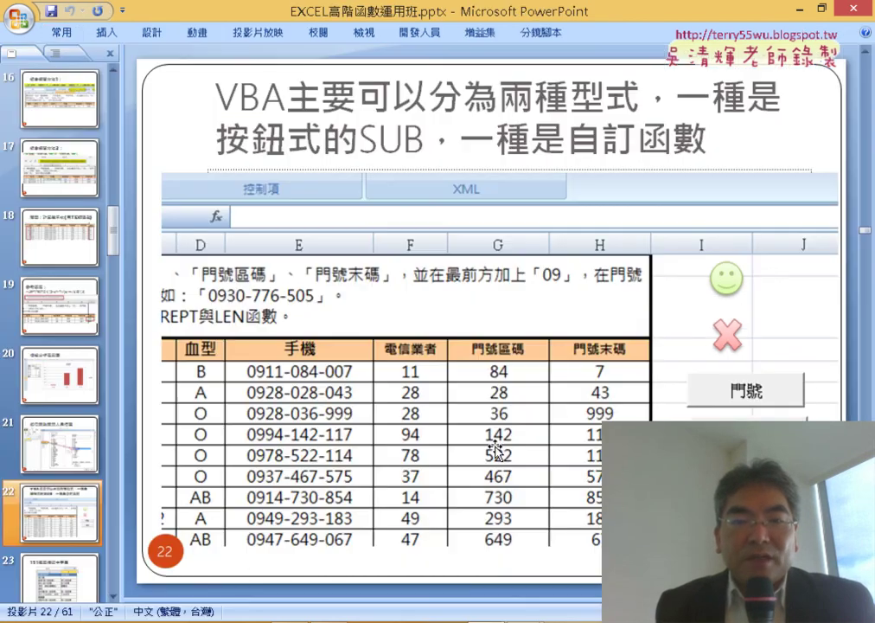
{"action": "scroll", "coordinate": [496, 450], "scroll_direction": "down", "scroll_amount": 1}
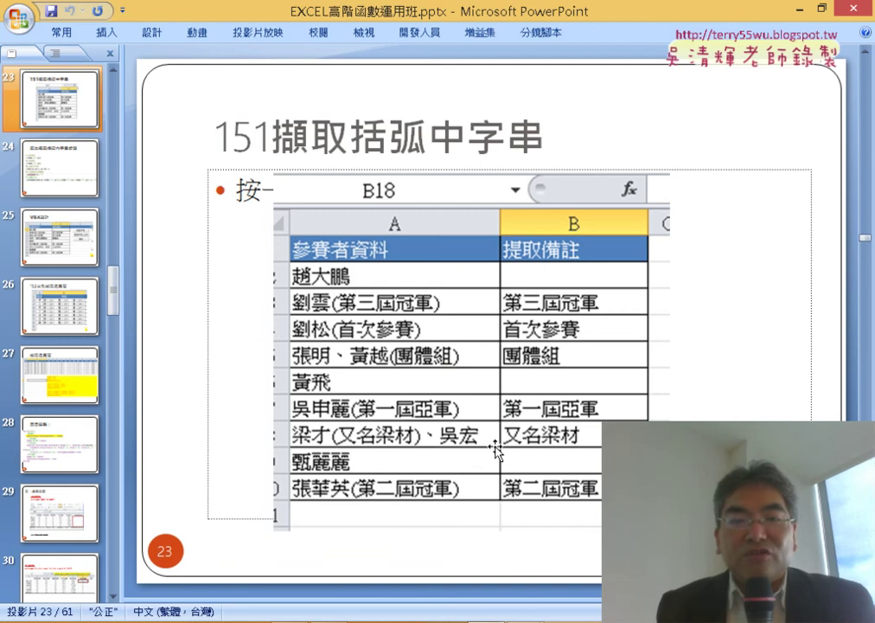
{"action": "scroll", "coordinate": [495, 450], "scroll_direction": "up", "scroll_amount": 1}
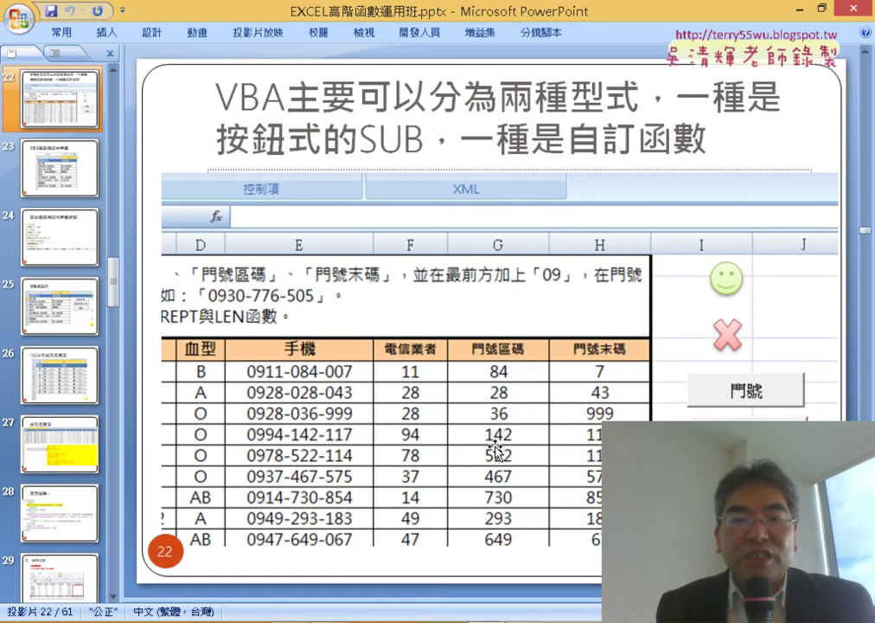
{"action": "scroll", "coordinate": [495, 450], "scroll_direction": "down", "scroll_amount": 1}
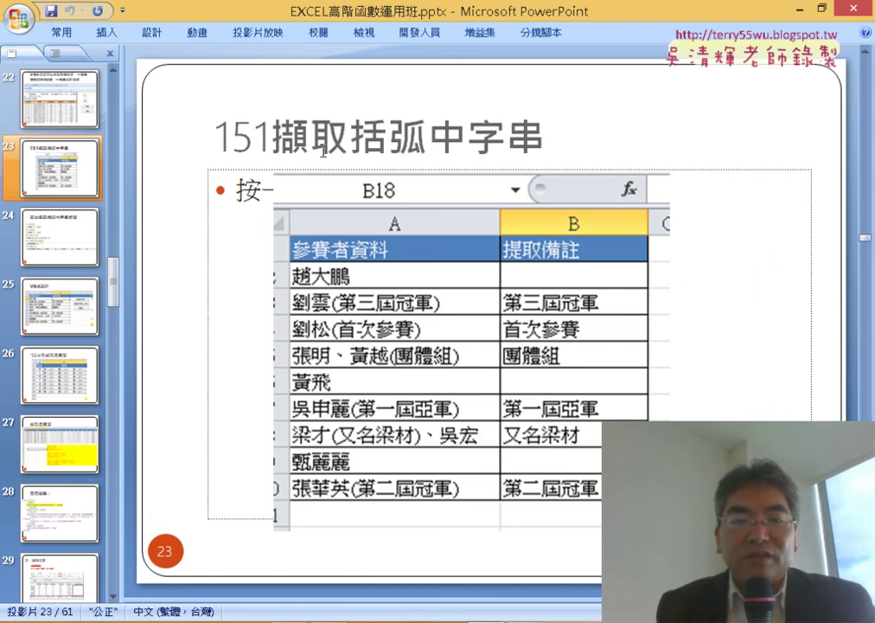
{"action": "key", "text": "alt+Tab"}
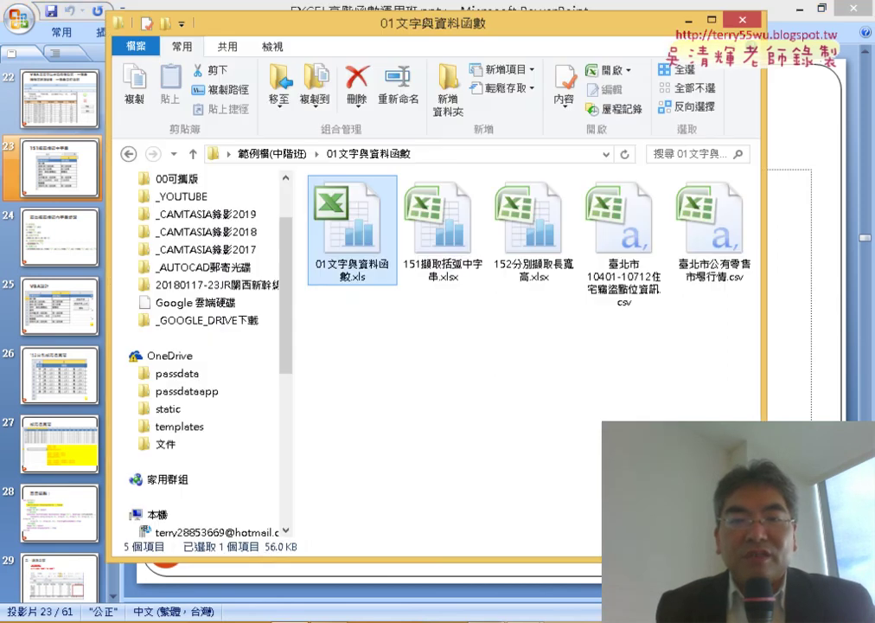
{"action": "double_click", "coordinate": [433, 218]}
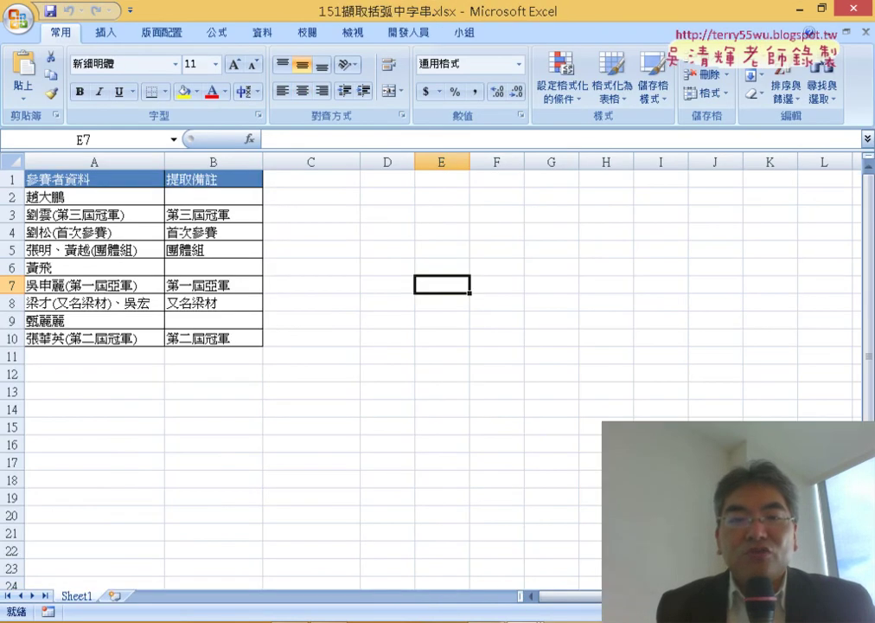
{"action": "left_click", "coordinate": [861, 611]}
{"action": "left_click", "coordinate": [862, 611]}
{"action": "scroll", "coordinate": [346, 346], "scroll_direction": "up", "scroll_amount": 1}
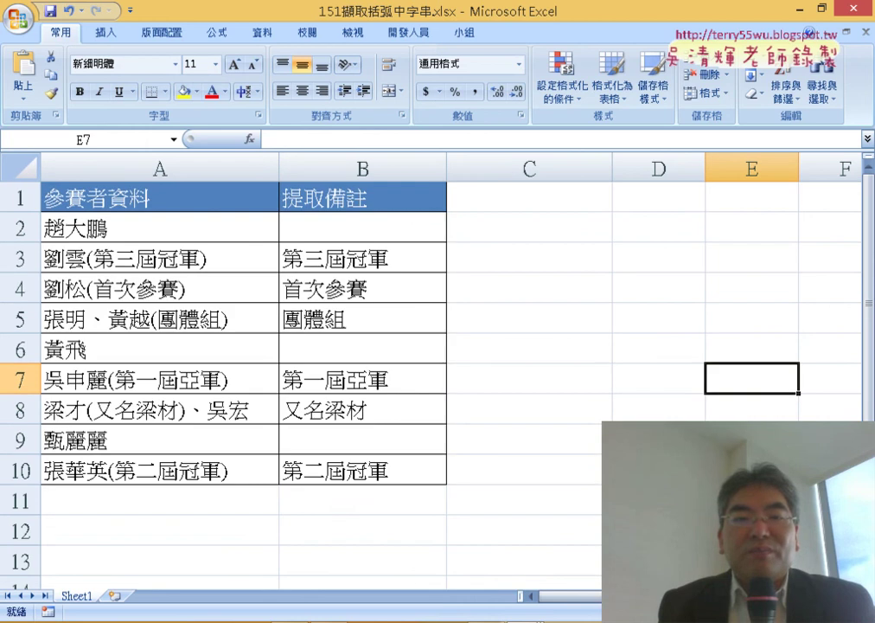
{"action": "left_click", "coordinate": [362, 163]}
{"action": "left_click", "coordinate": [347, 227]}
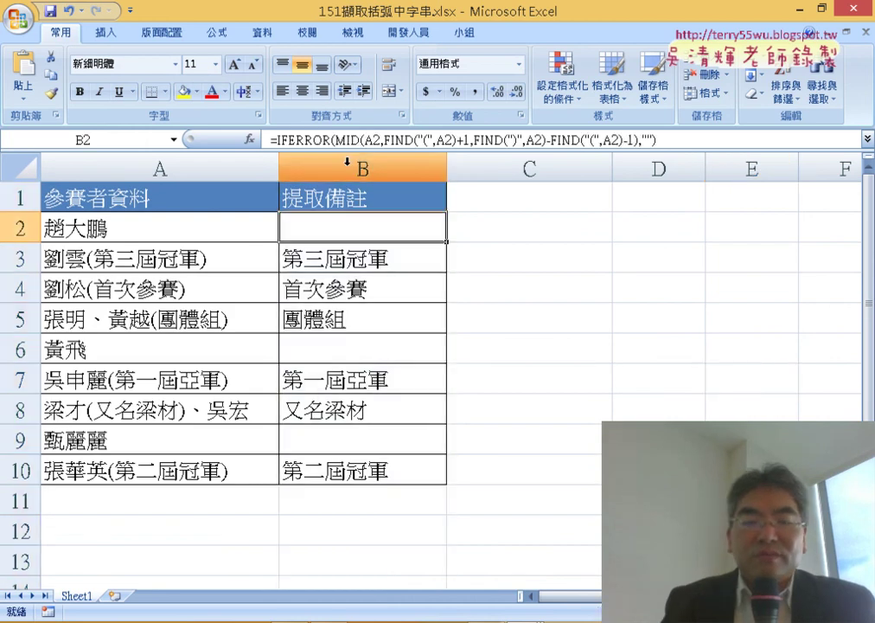
{"action": "left_click_drag", "start_coordinate": [347, 227], "coordinate": [352, 469]}
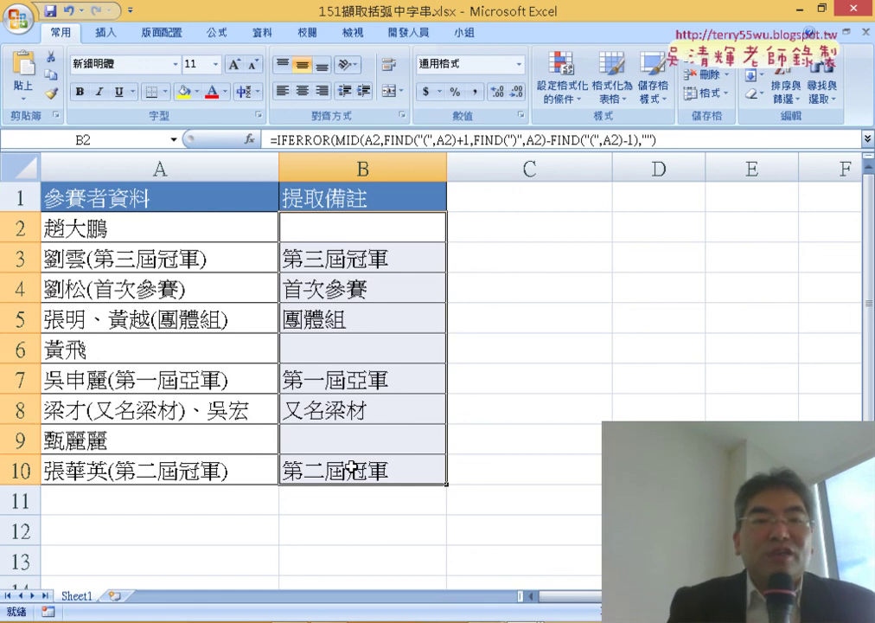
{"action": "key", "text": "Delete"}
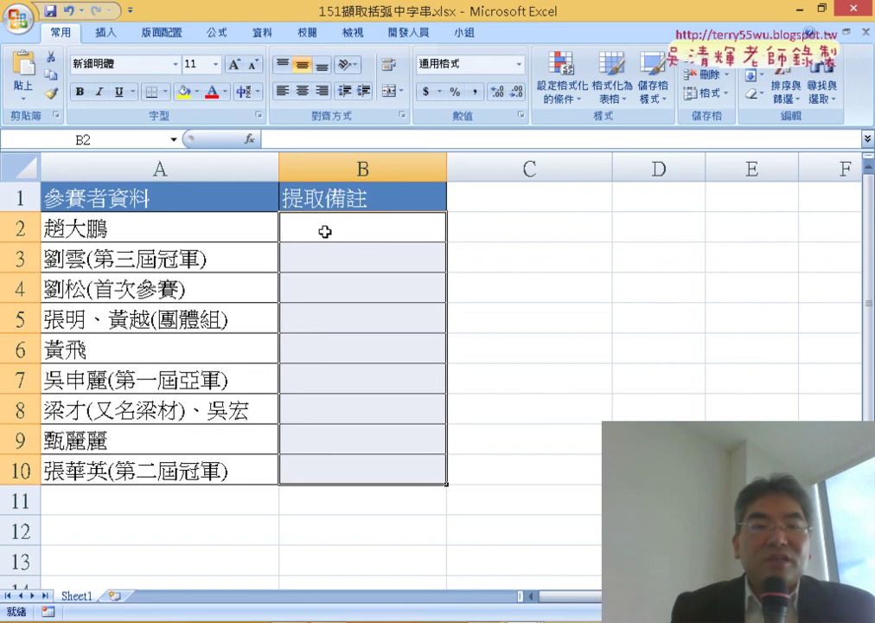
{"action": "key", "text": "ctrl+z"}
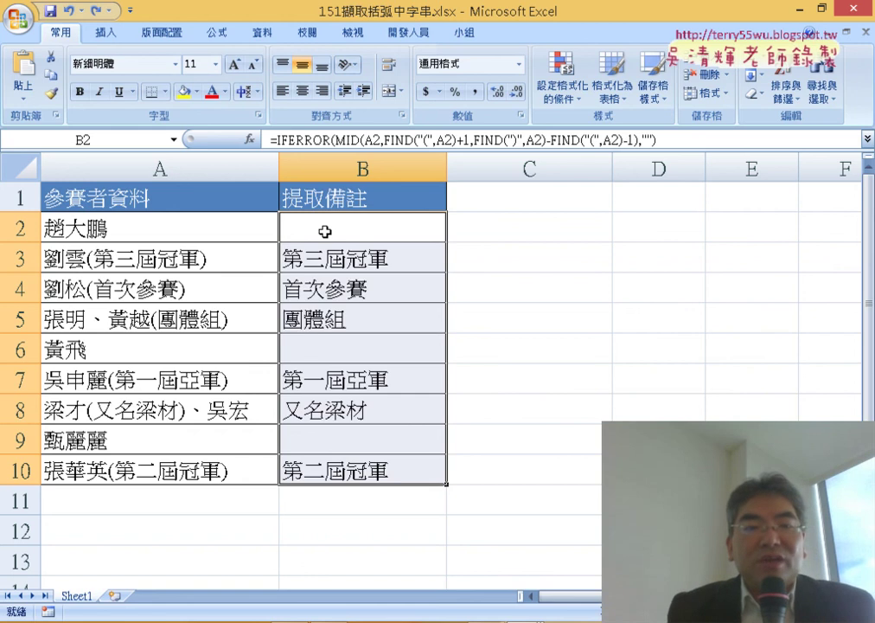
Inspect cell A3's bracketed text 第三屆冠軍 in edit mode
{"action": "left_click", "coordinate": [90, 258]}
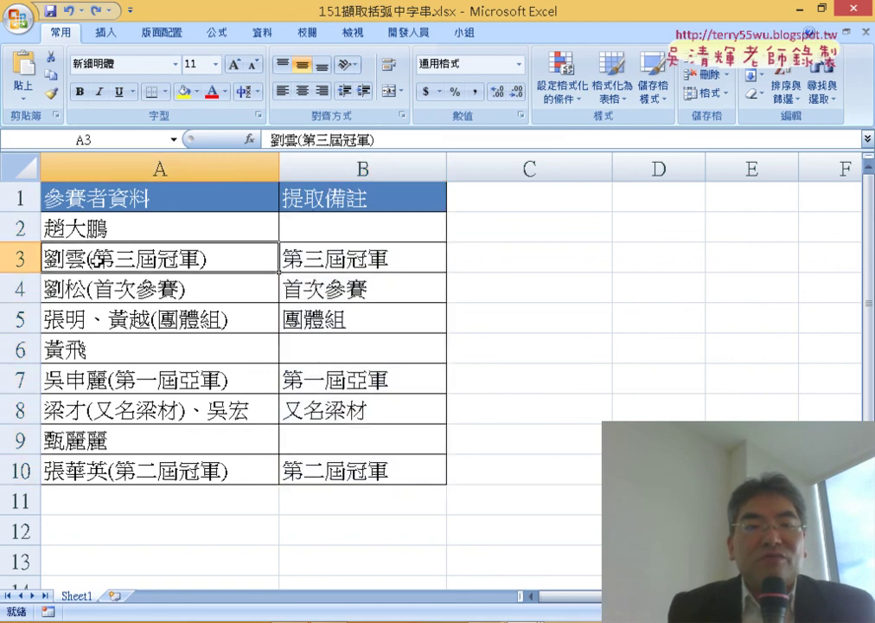
{"action": "double_click", "coordinate": [91, 259]}
{"action": "left_click_drag", "start_coordinate": [94, 259], "coordinate": [201, 260]}
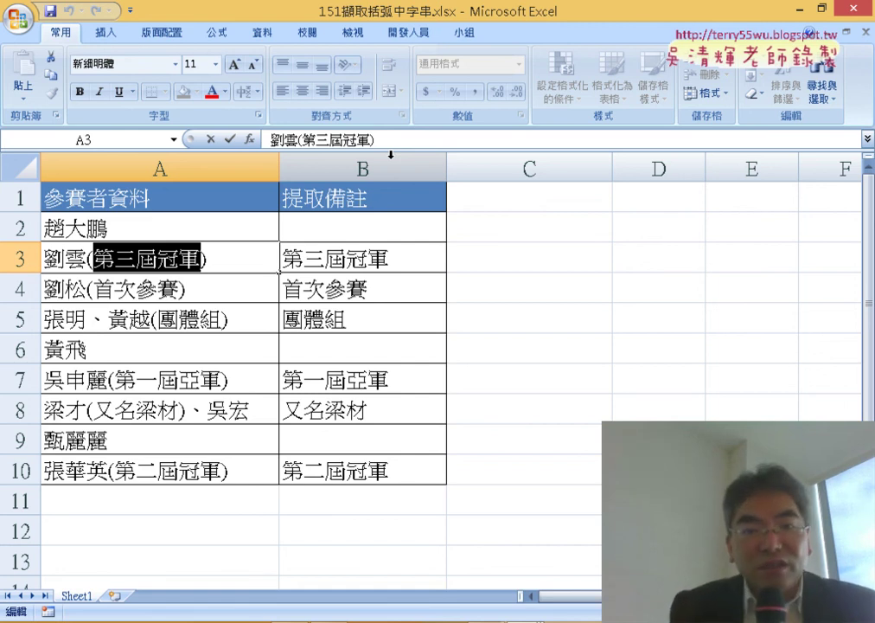
Delete the extracted-note formulas in B2:B10
{"action": "left_click", "coordinate": [396, 226]}
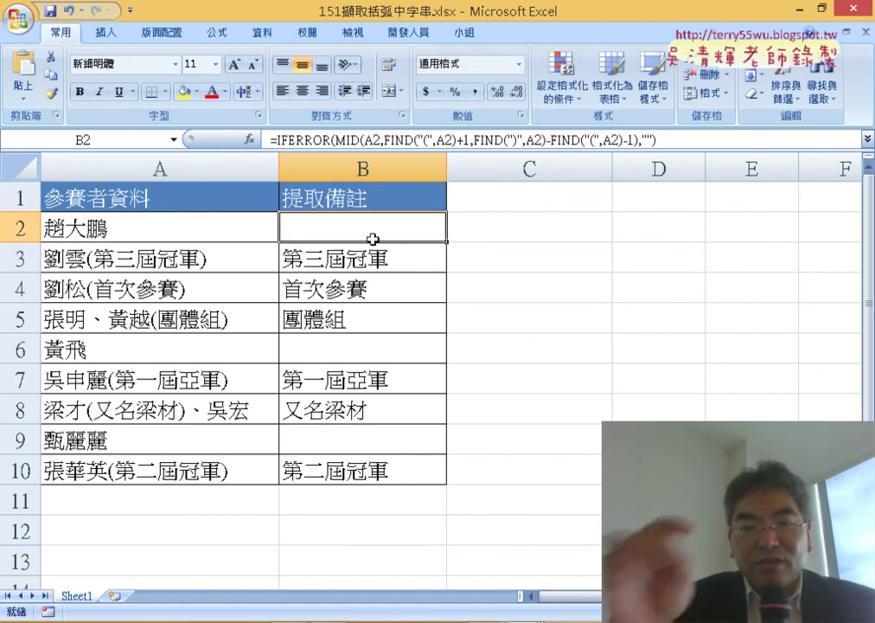
{"action": "left_click_drag", "start_coordinate": [371, 233], "coordinate": [381, 471]}
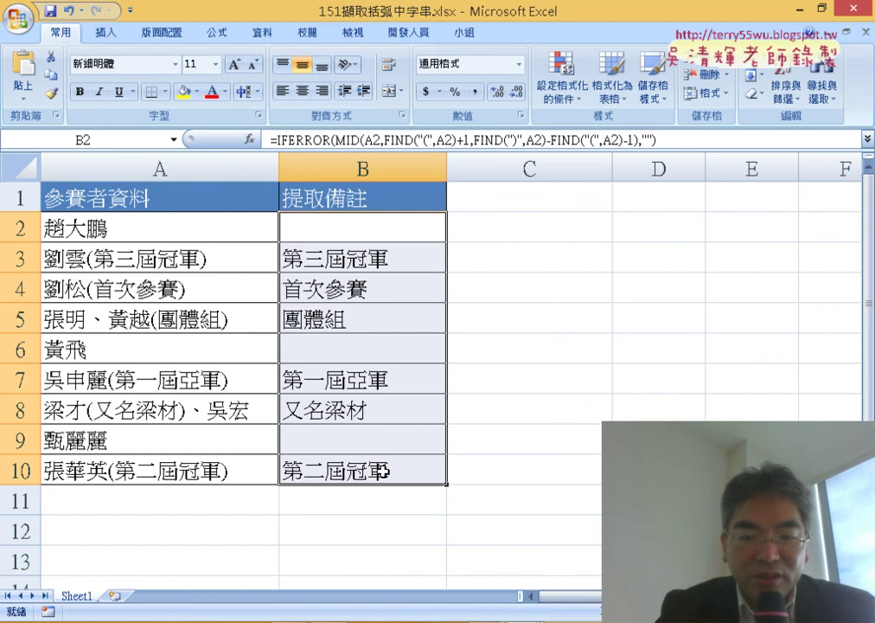
{"action": "key", "text": "Delete"}
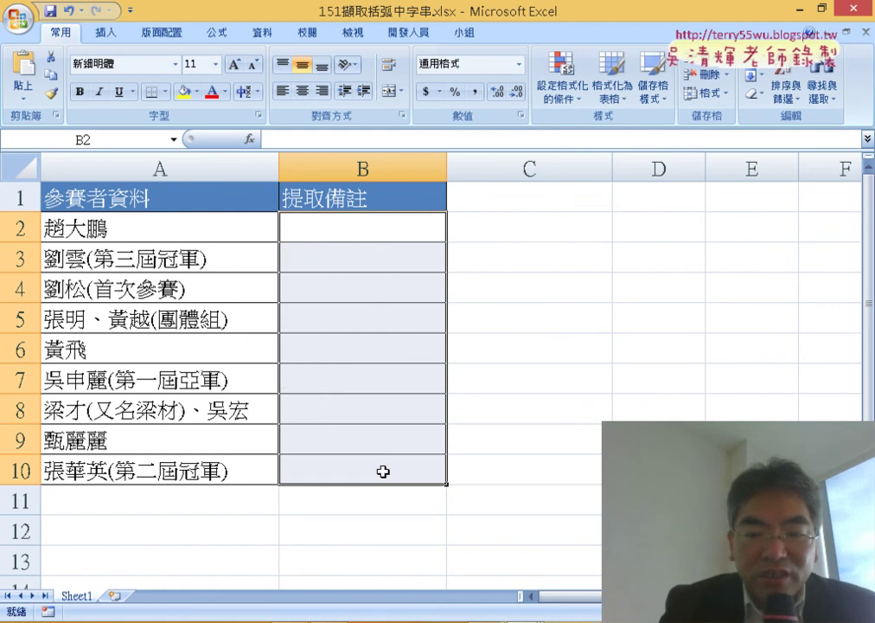